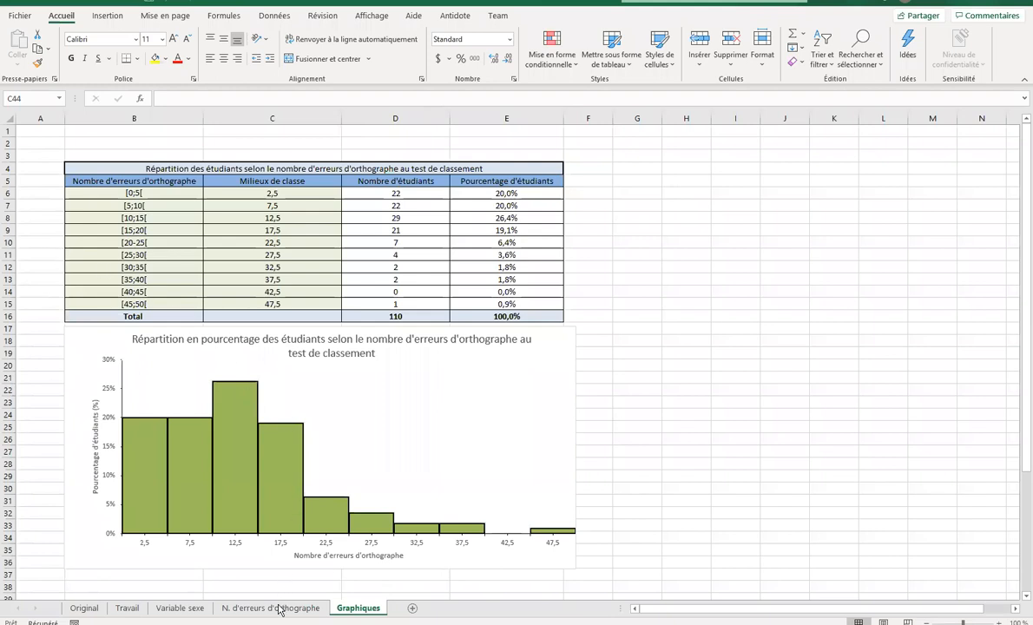
Review the Variable sexe and N. d'erreurs d'orthographe sheets and return to the Graphiques sheet
{"action": "left_click", "coordinate": [179, 608]}
{"action": "left_click", "coordinate": [430, 263]}
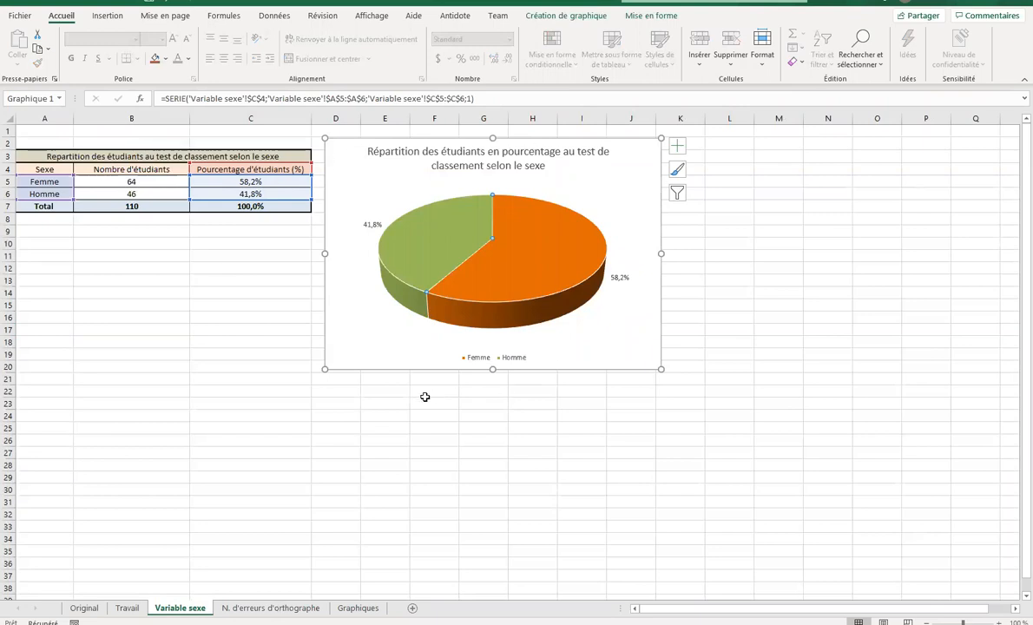
{"action": "left_click", "coordinate": [271, 608]}
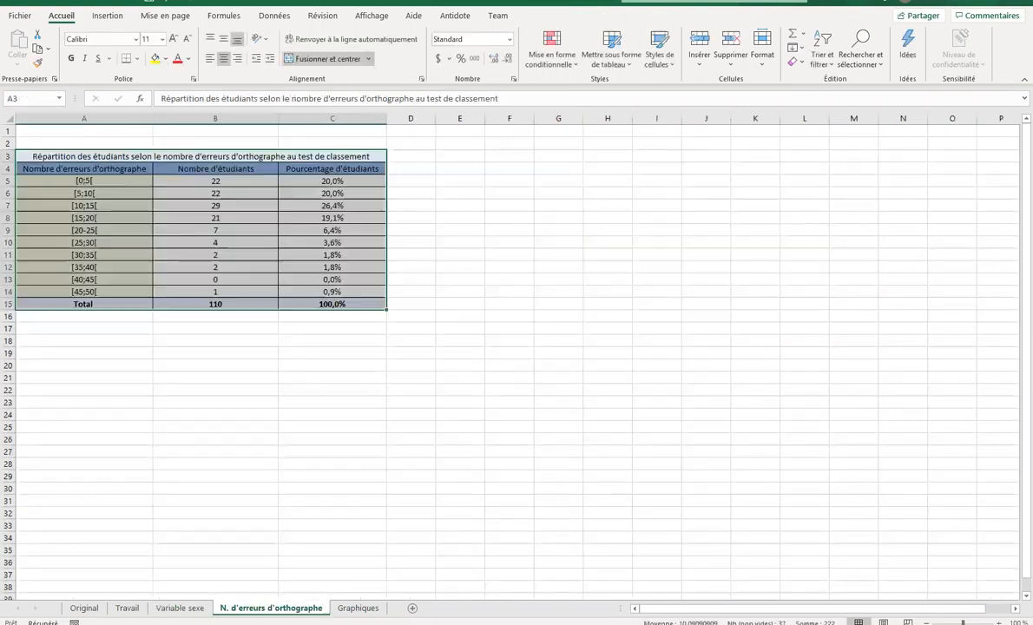
{"action": "left_click", "coordinate": [365, 609]}
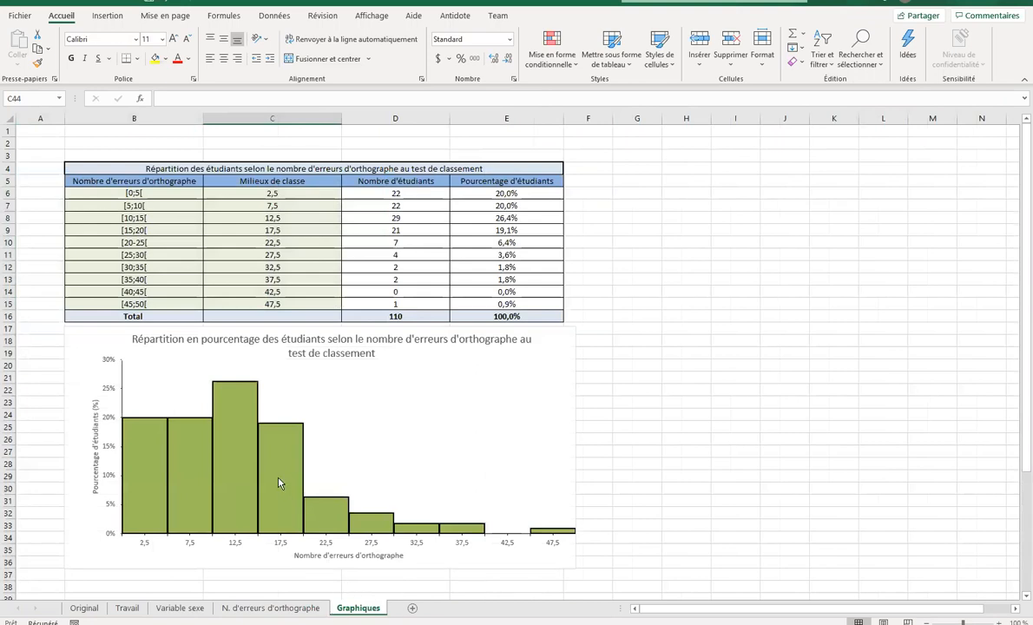
Move the histogram from below the table to the empty area beside it, starting at column F
{"action": "left_click", "coordinate": [352, 415]}
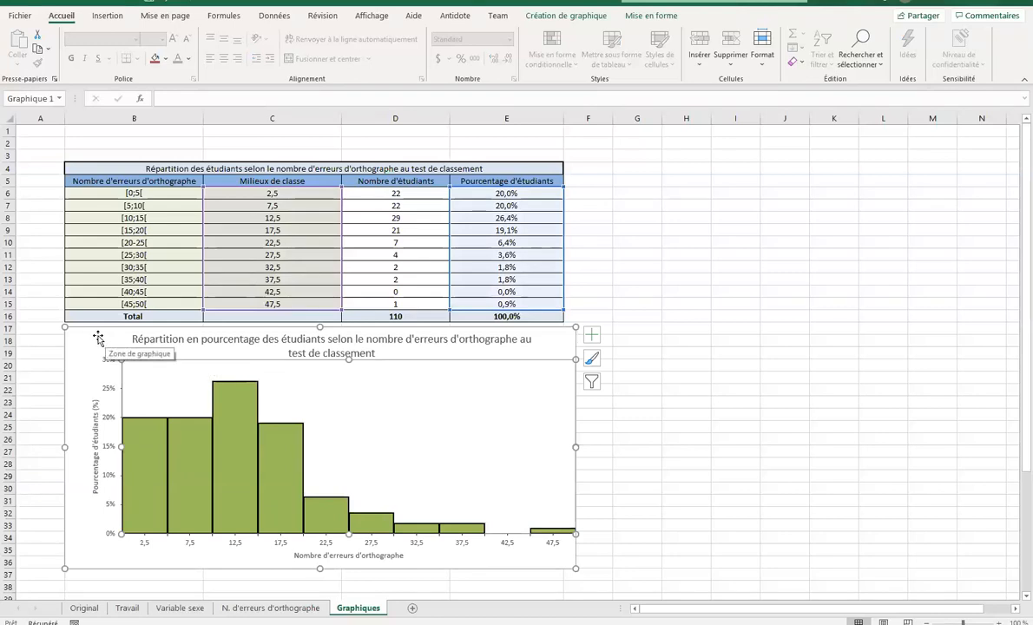
{"action": "left_click_drag", "start_coordinate": [104, 341], "coordinate": [598, 154]}
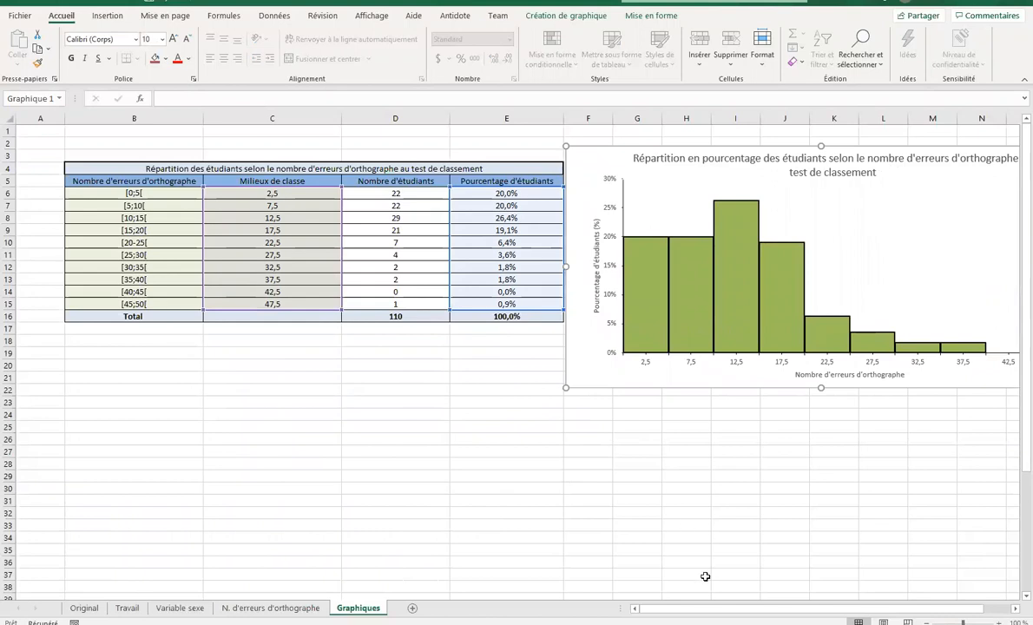
{"action": "left_click", "coordinate": [443, 415]}
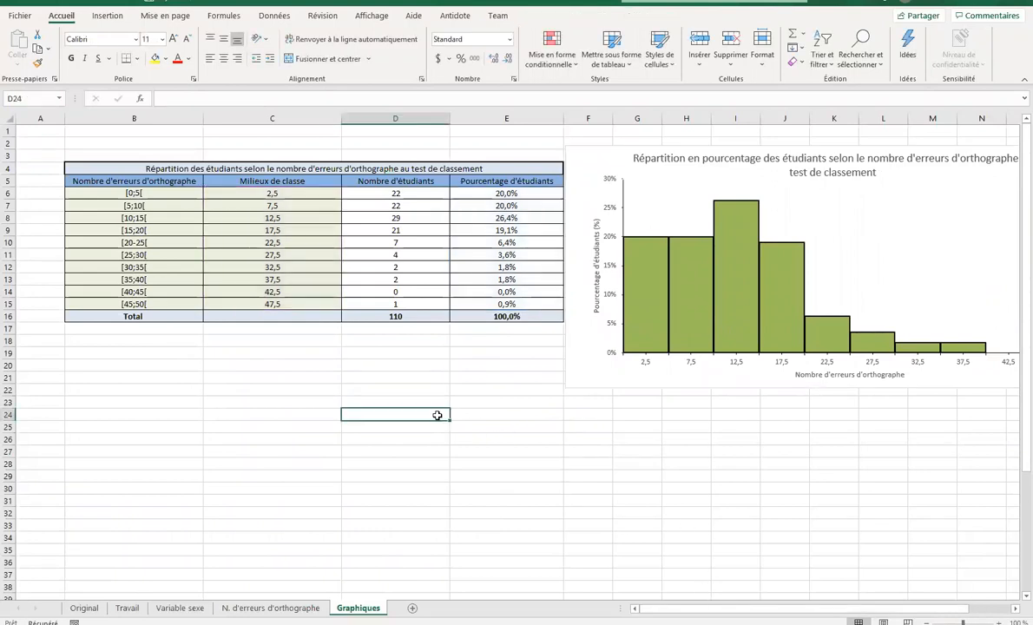
Copy the whole distribution table B4:E16 and paste the copy starting at cell B24
{"action": "left_click", "coordinate": [110, 167]}
{"action": "left_click_drag", "start_coordinate": [110, 167], "coordinate": [141, 318]}
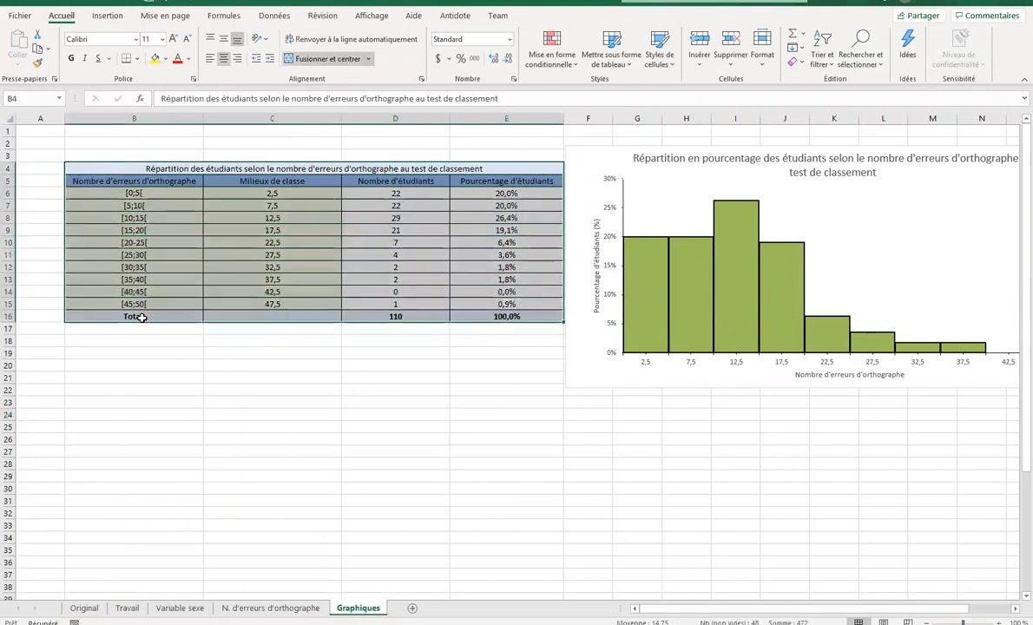
{"action": "key", "text": "ctrl+c"}
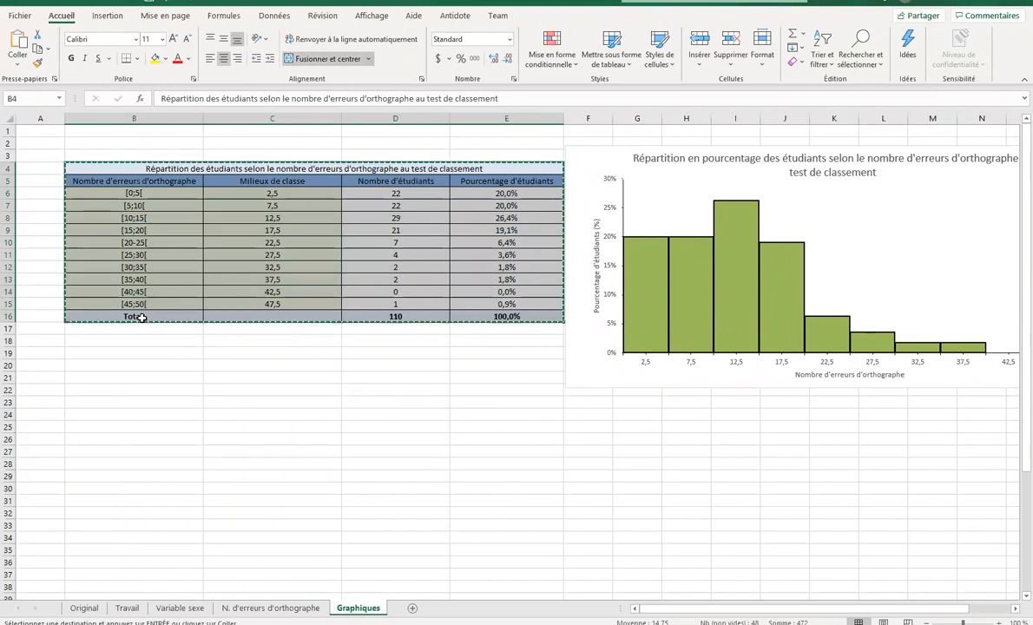
{"action": "left_click", "coordinate": [122, 411]}
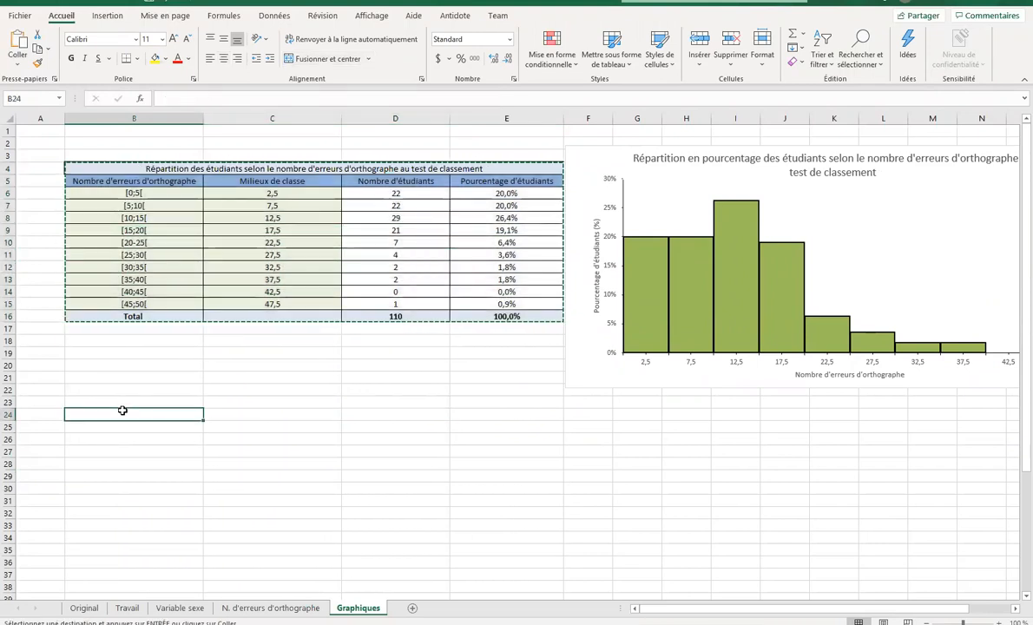
{"action": "key", "text": "ctrl+v"}
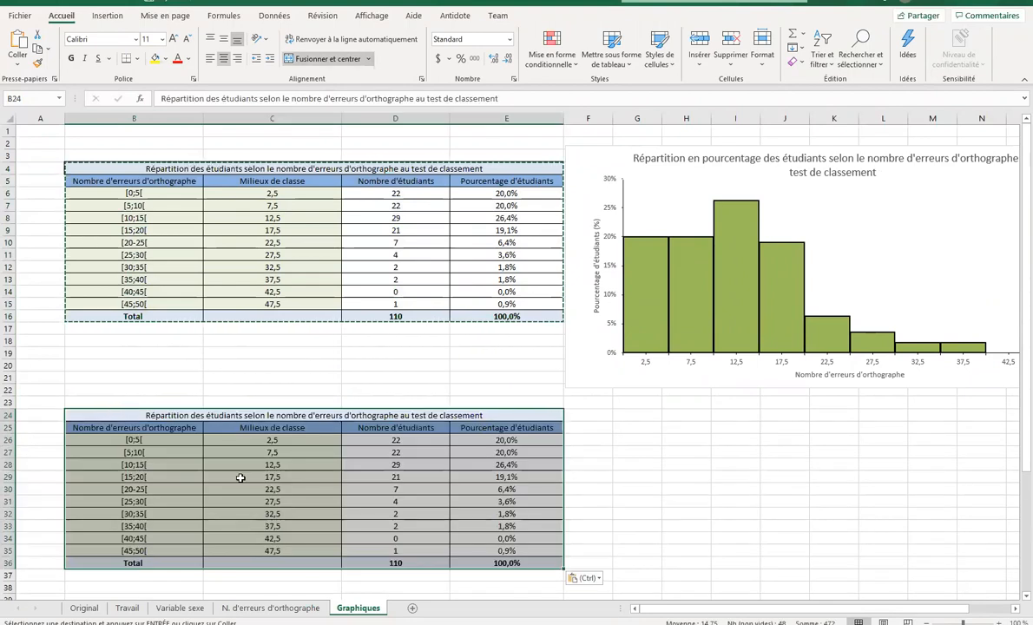
{"action": "key", "text": "Down"}
{"action": "key", "text": "Down"}
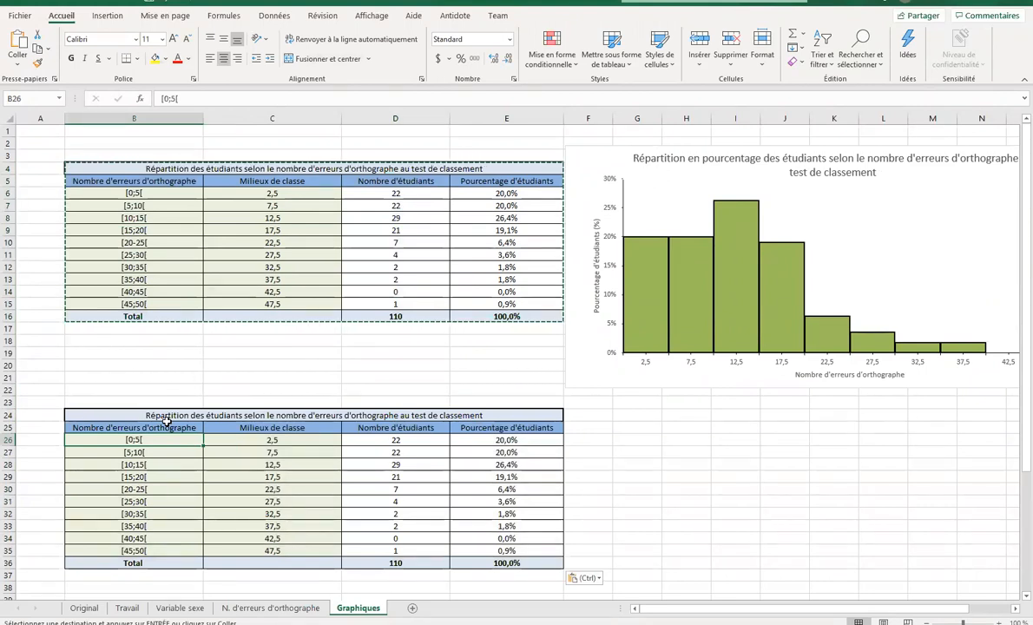
Examine the first and last class rows of the copied table
{"action": "double_click", "coordinate": [165, 441]}
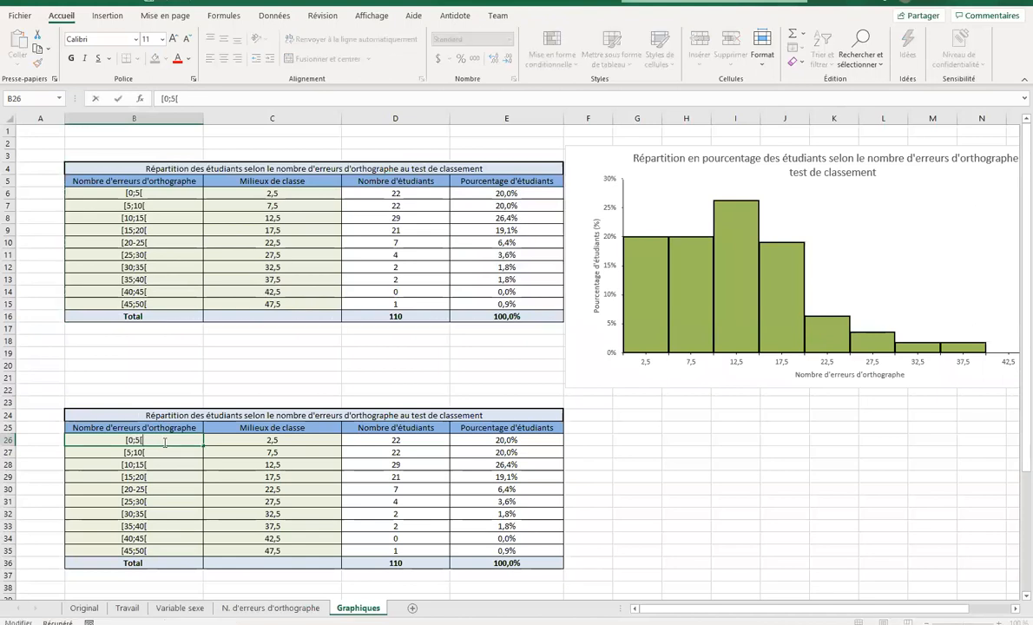
{"action": "scroll", "coordinate": [163, 441], "scroll_direction": "down", "scroll_amount": 3}
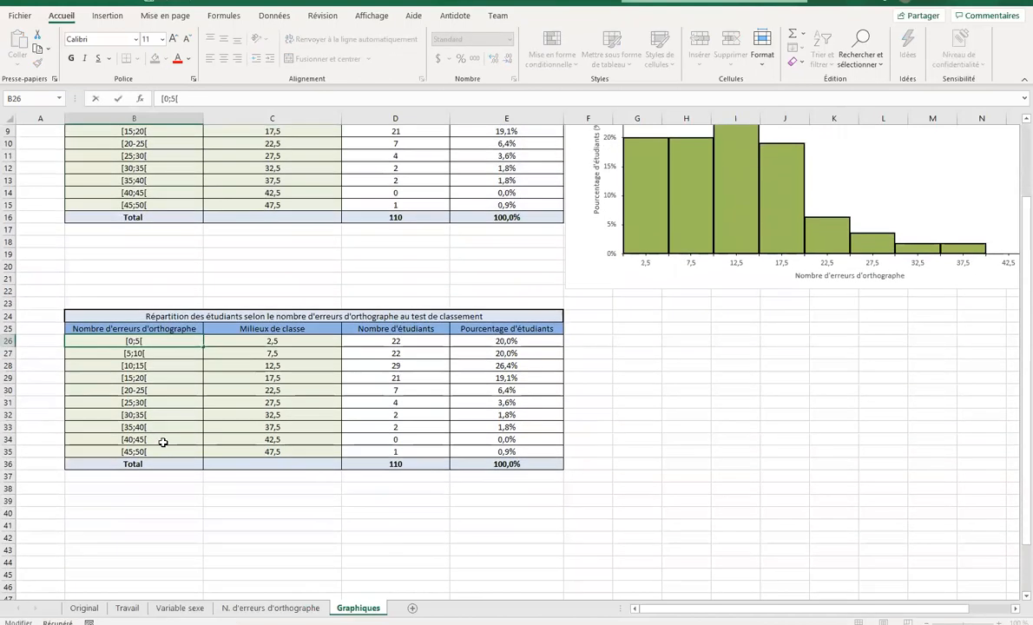
{"action": "left_click", "coordinate": [111, 352]}
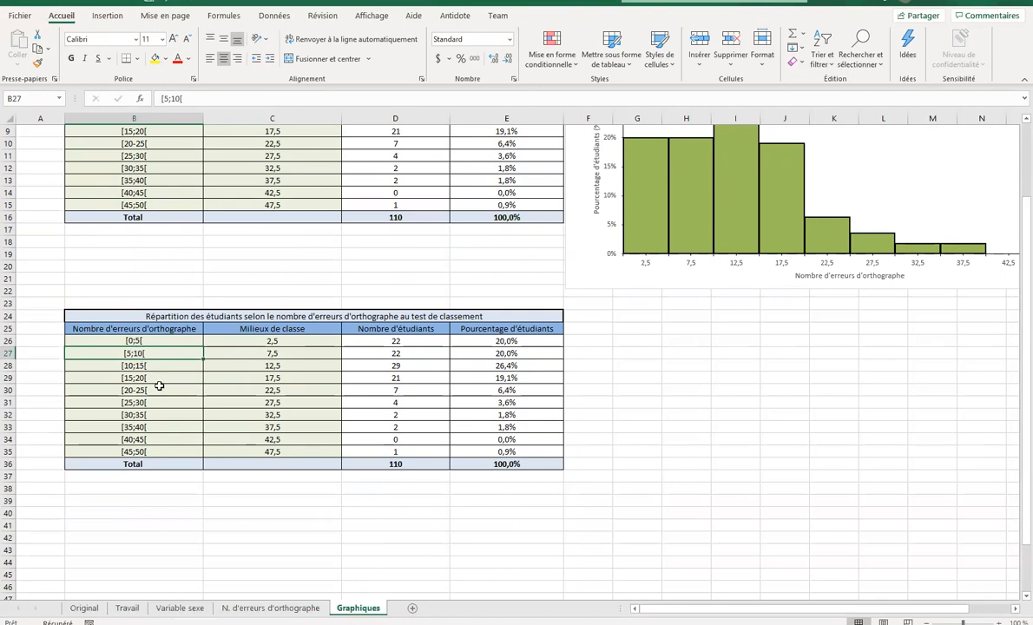
{"action": "left_click", "coordinate": [196, 341]}
{"action": "left_click", "coordinate": [278, 341]}
{"action": "left_click", "coordinate": [403, 340]}
{"action": "left_click", "coordinate": [467, 341]}
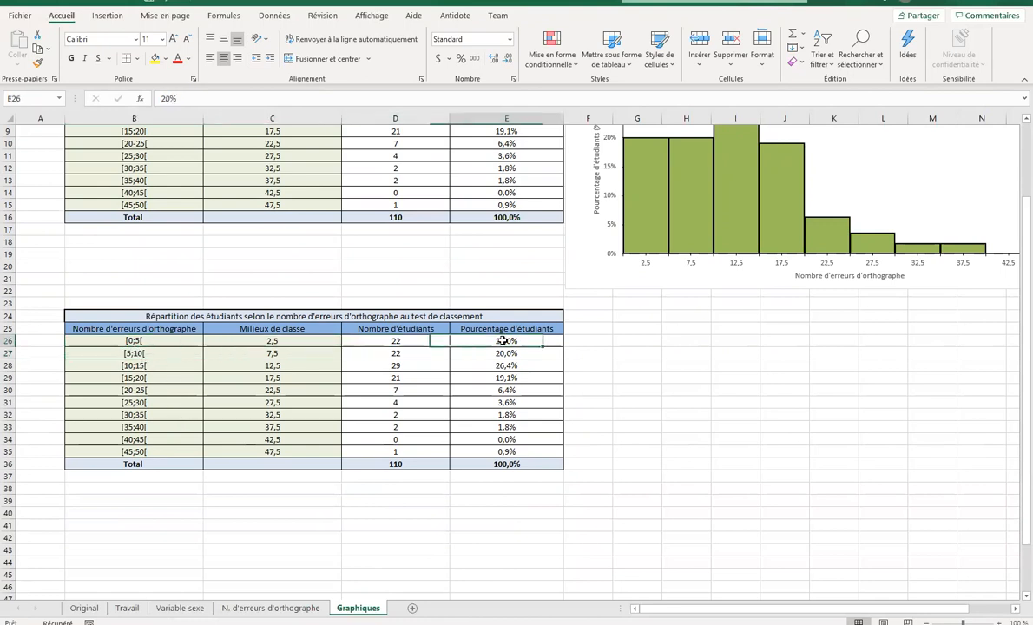
{"action": "left_click", "coordinate": [471, 452]}
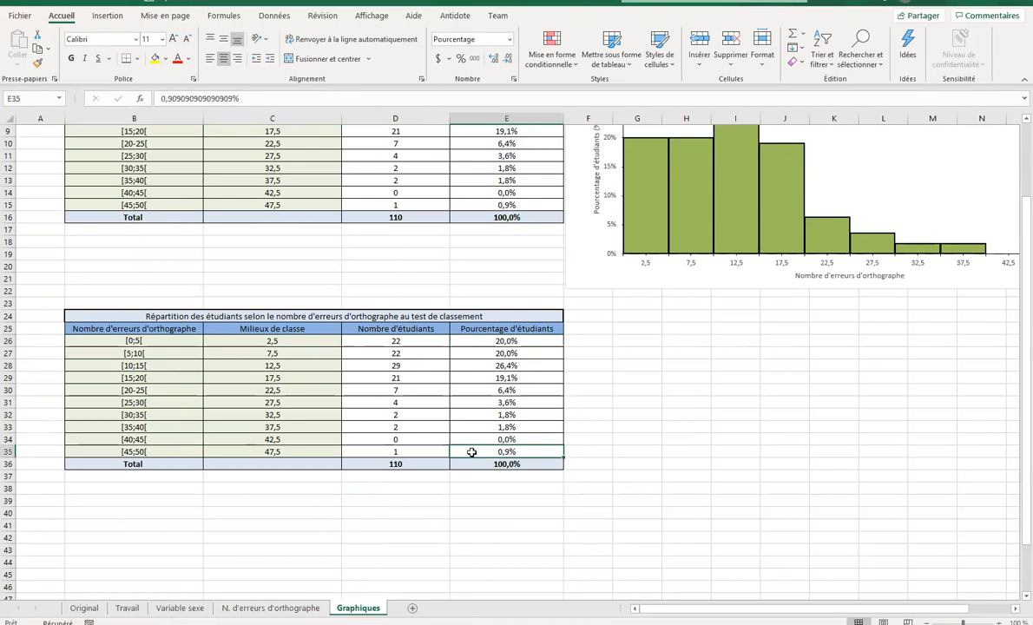
{"action": "left_click", "coordinate": [128, 340]}
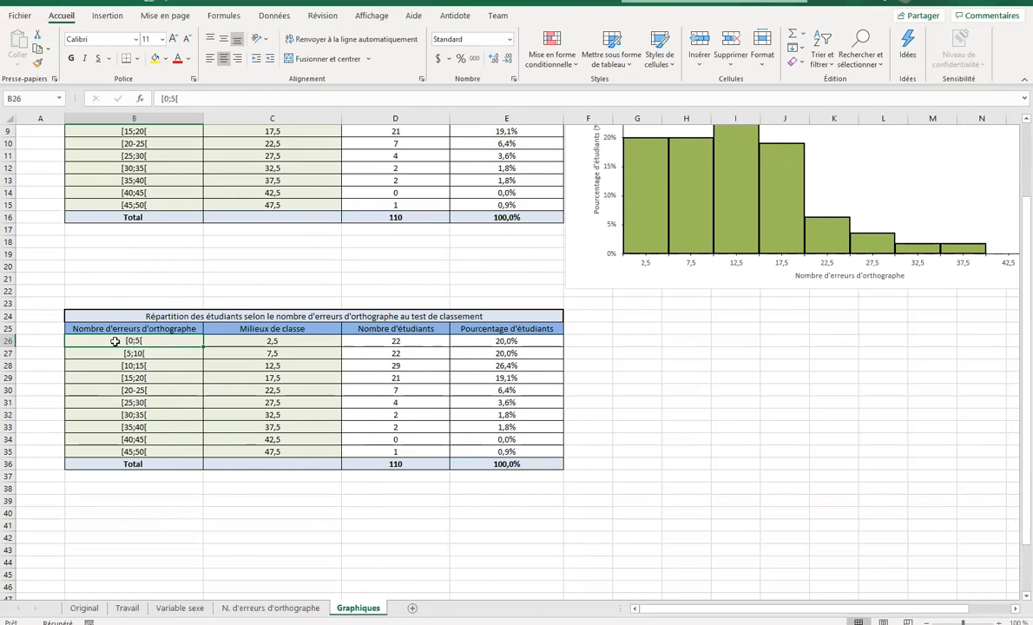
Insert a blank row above the [0;5[ class in the copied table
{"action": "left_click", "coordinate": [9, 340]}
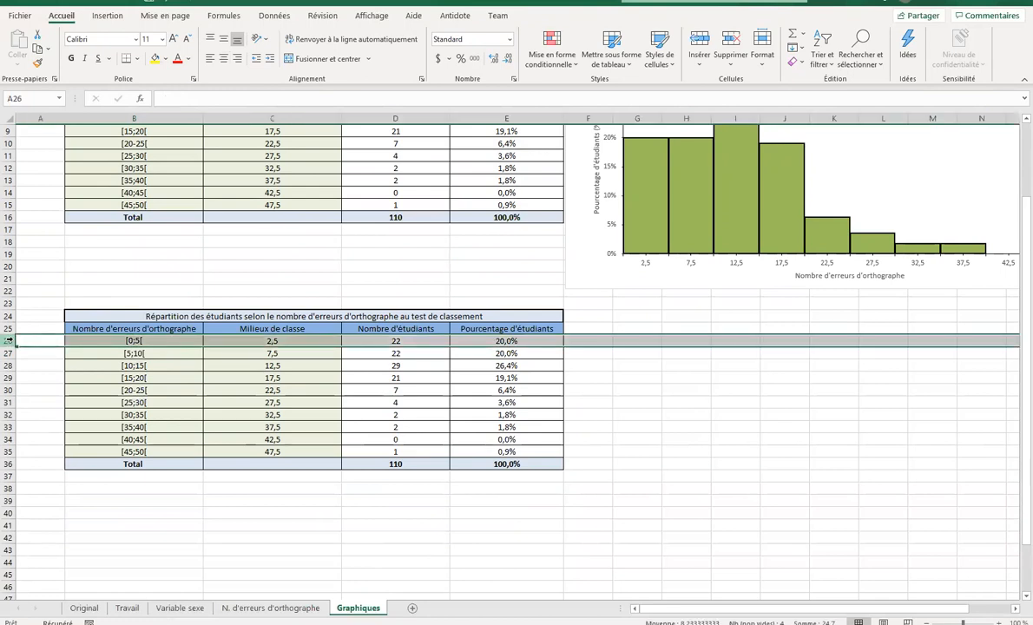
{"action": "right_click", "coordinate": [9, 340]}
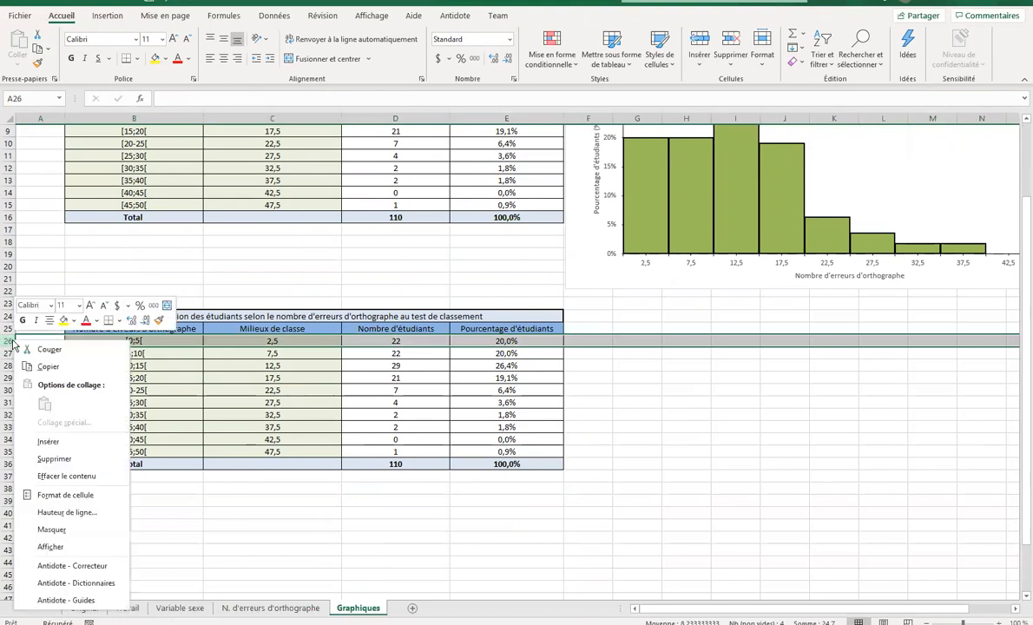
{"action": "left_click", "coordinate": [58, 445]}
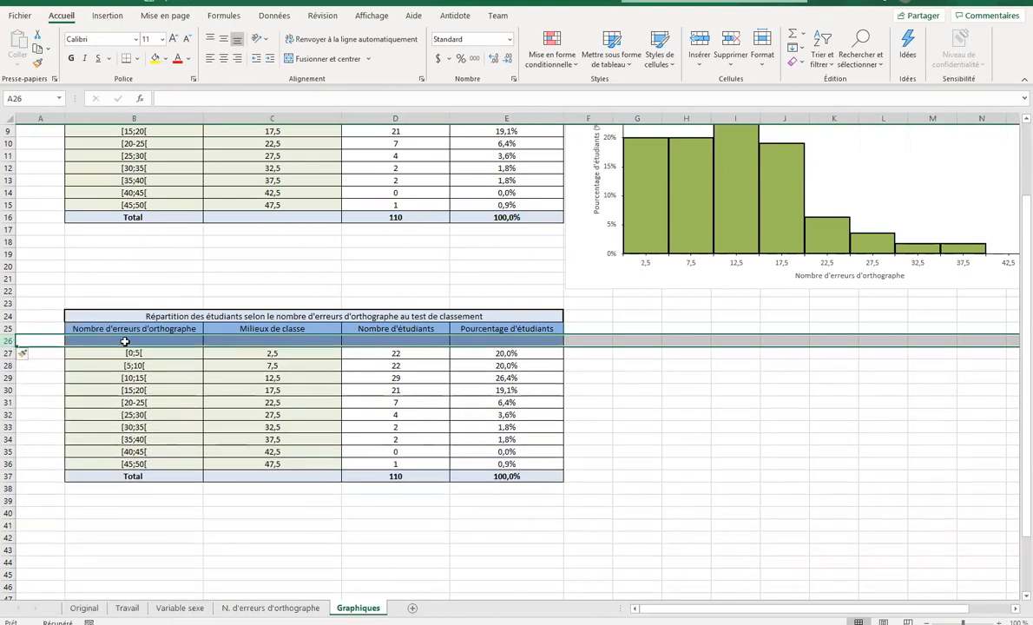
{"action": "left_click", "coordinate": [130, 341]}
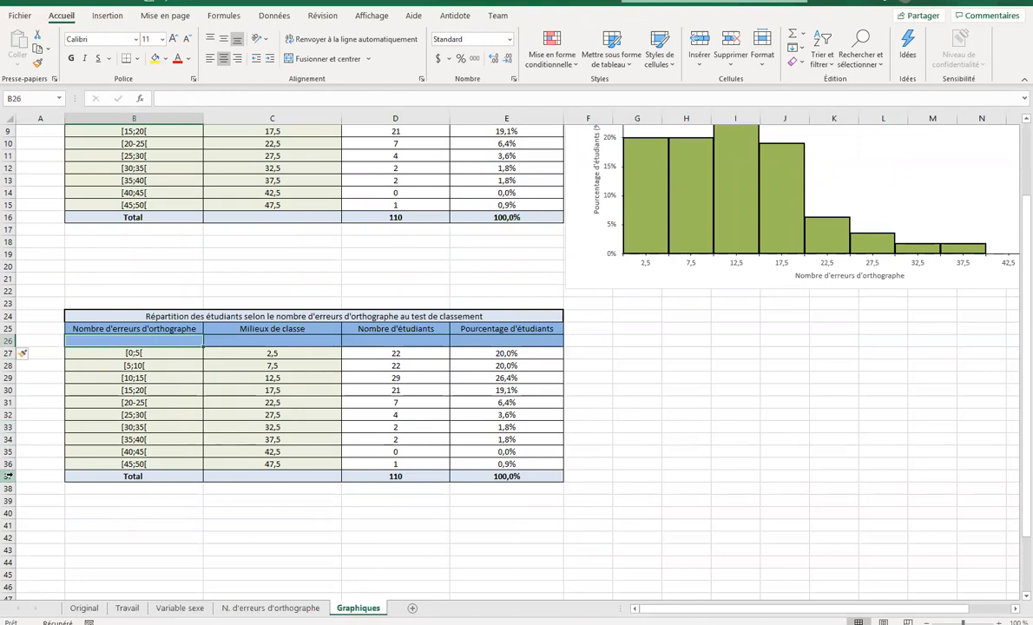
{"action": "left_click", "coordinate": [22, 353]}
Insert a blank row above the Total row in the copied table
{"action": "left_click", "coordinate": [9, 476]}
{"action": "right_click", "coordinate": [8, 476]}
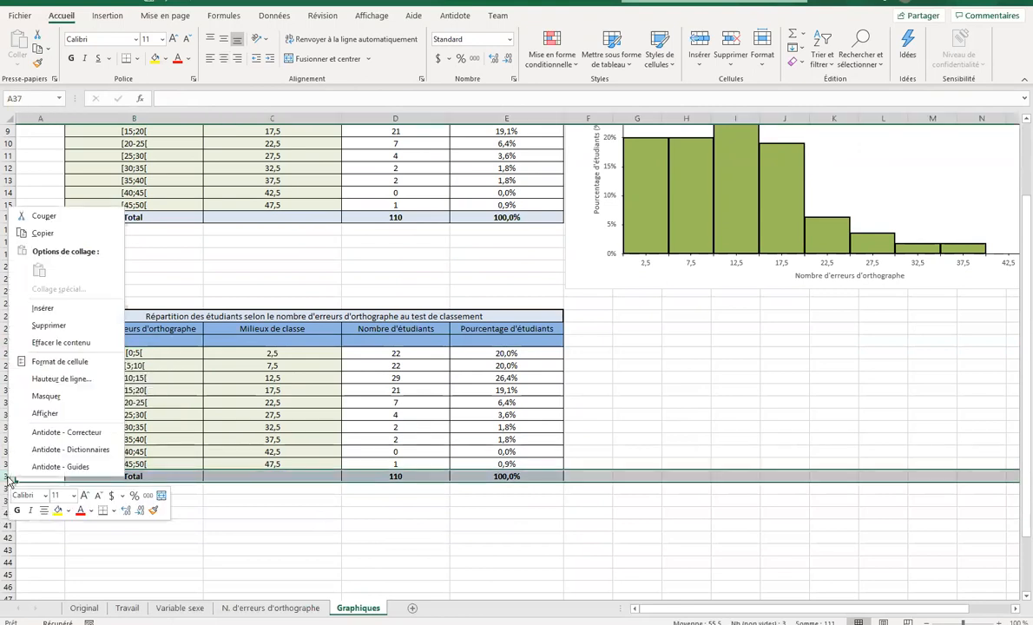
{"action": "left_click", "coordinate": [42, 304]}
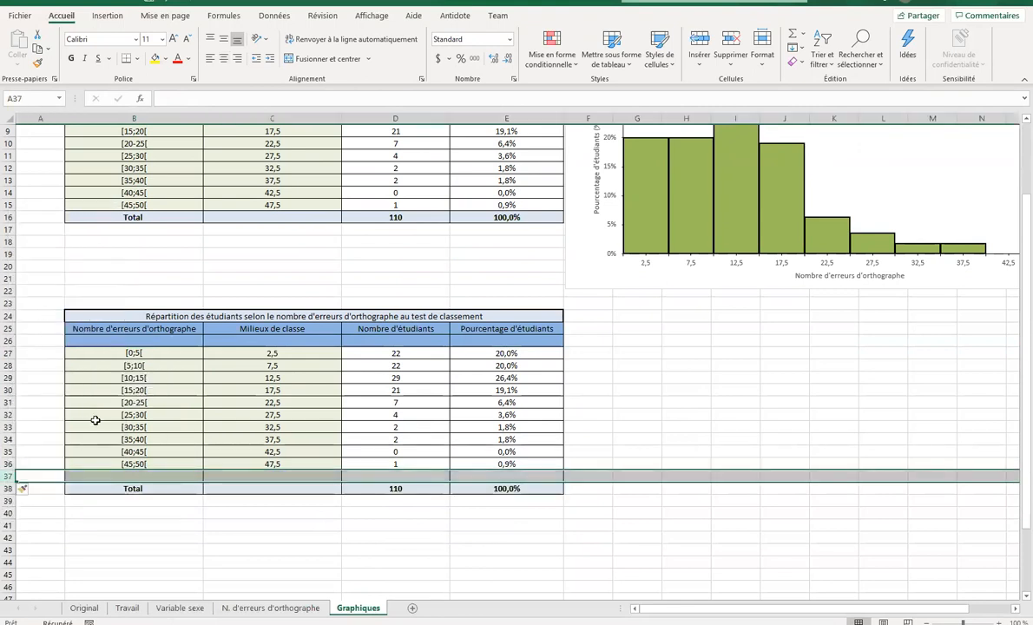
{"action": "left_click", "coordinate": [236, 477]}
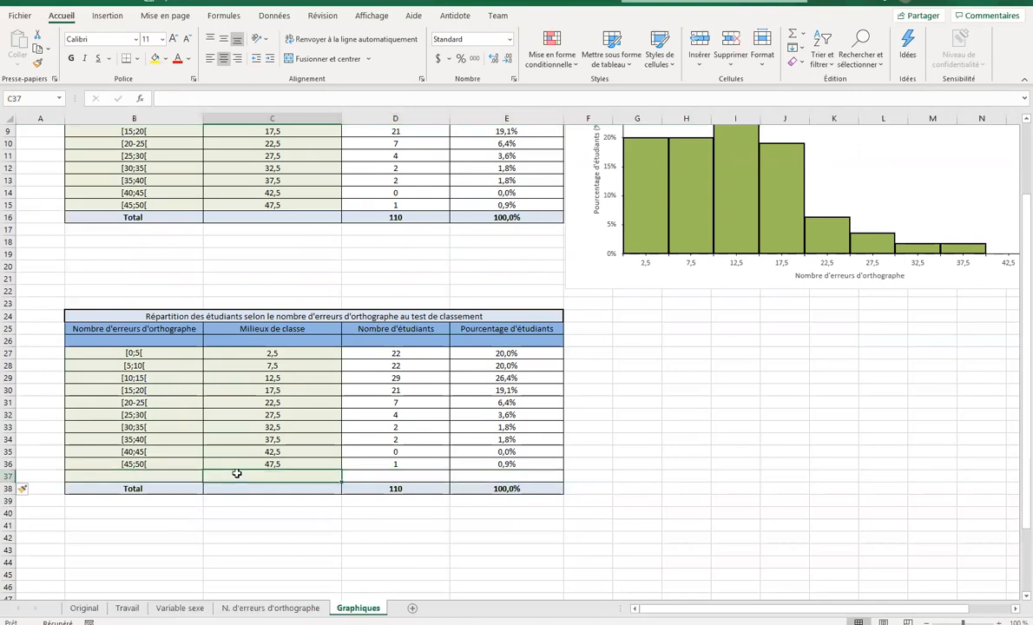
{"action": "left_click", "coordinate": [260, 339]}
{"action": "left_click", "coordinate": [271, 476]}
Copy the [45;50[ class label into B37 and change the pasted label to [50;55[
{"action": "left_click", "coordinate": [143, 466]}
{"action": "key", "text": "ctrl+c"}
{"action": "left_click", "coordinate": [148, 477]}
{"action": "key", "text": "ctrl+v"}
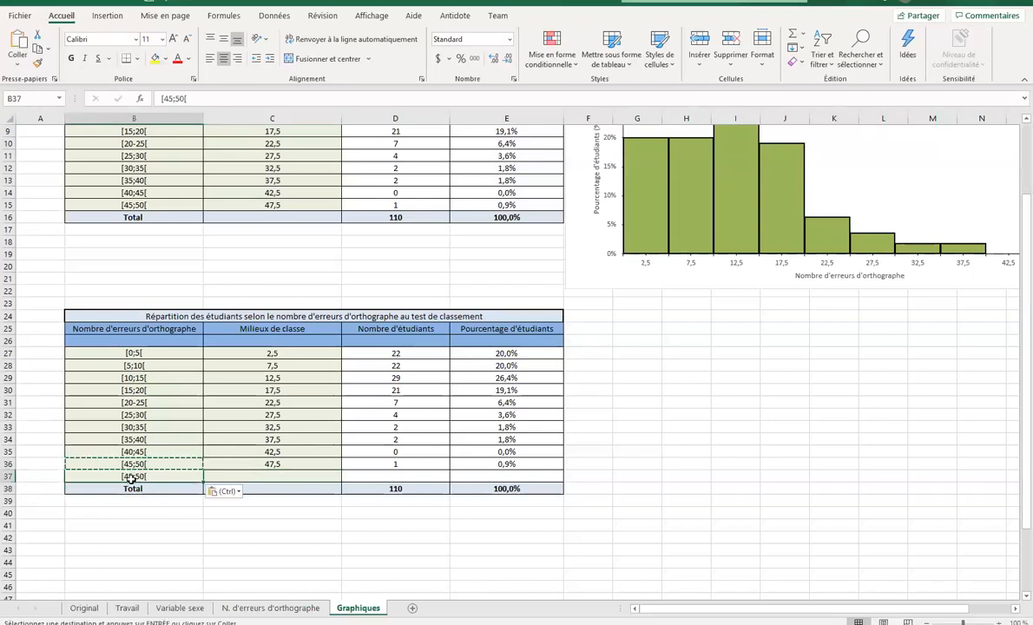
{"action": "double_click", "coordinate": [147, 480]}
{"action": "key", "text": "BackSpace"}
{"action": "key", "text": "BackSpace"}
{"action": "type", "text": "50"}
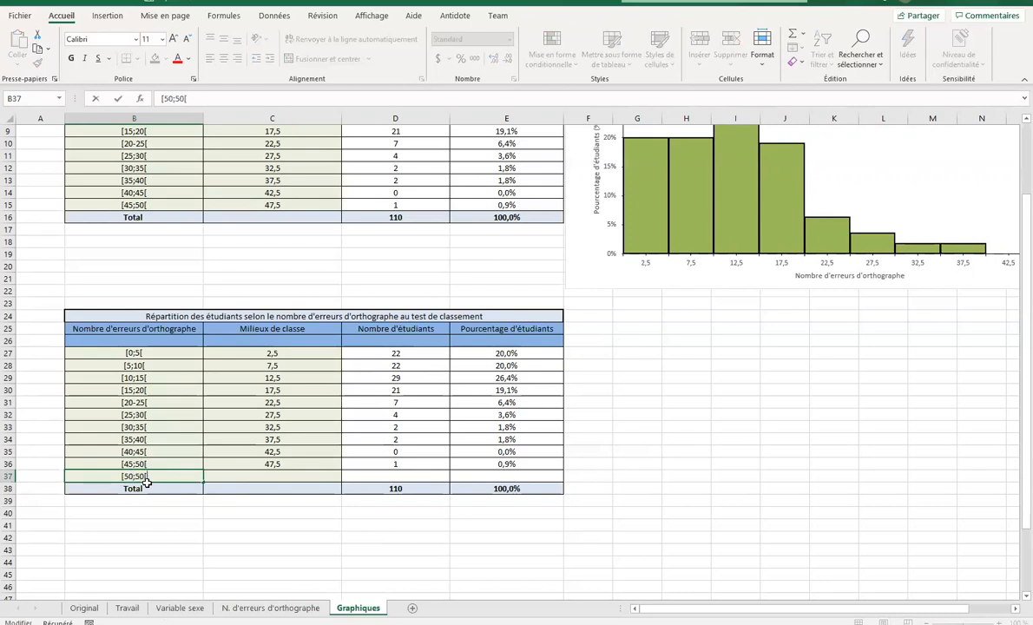
{"action": "key", "text": "BackSpace"}
{"action": "type", "text": "5"}
Enter a class midpoint of 52,5 and a student count of 0 for the [50;55[ class
{"action": "left_click", "coordinate": [251, 474]}
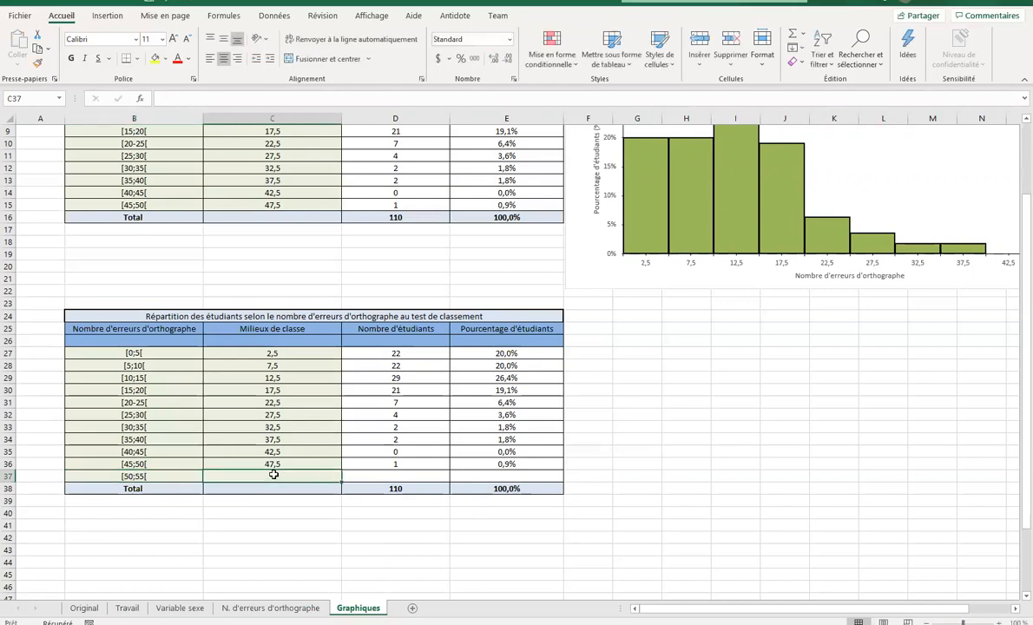
{"action": "type", "text": "5"}
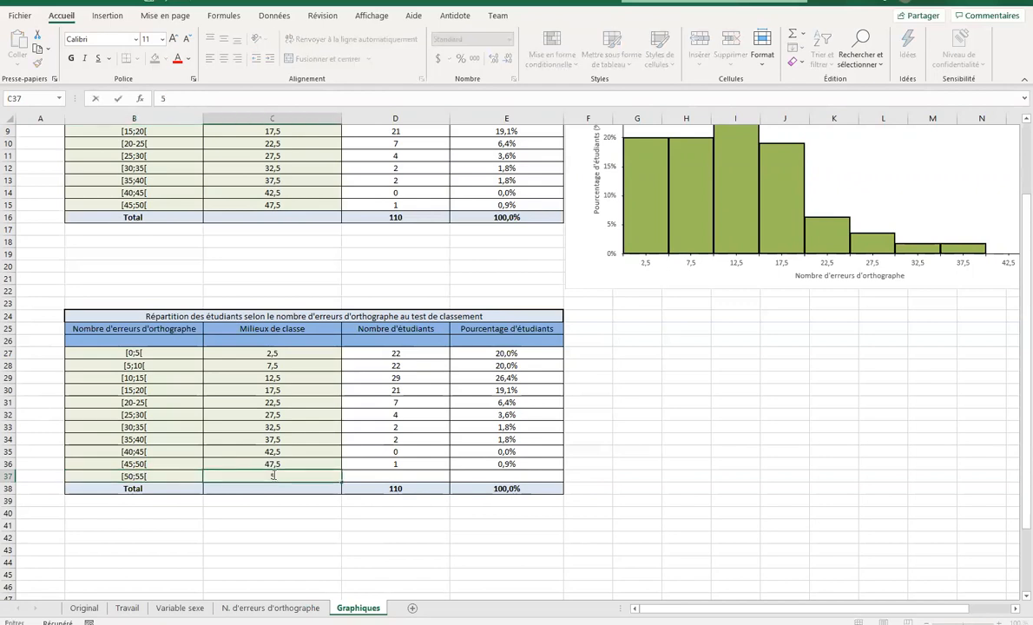
{"action": "type", "text": "2,5"}
{"action": "key", "text": "Return"}
{"action": "left_click", "coordinate": [273, 475]}
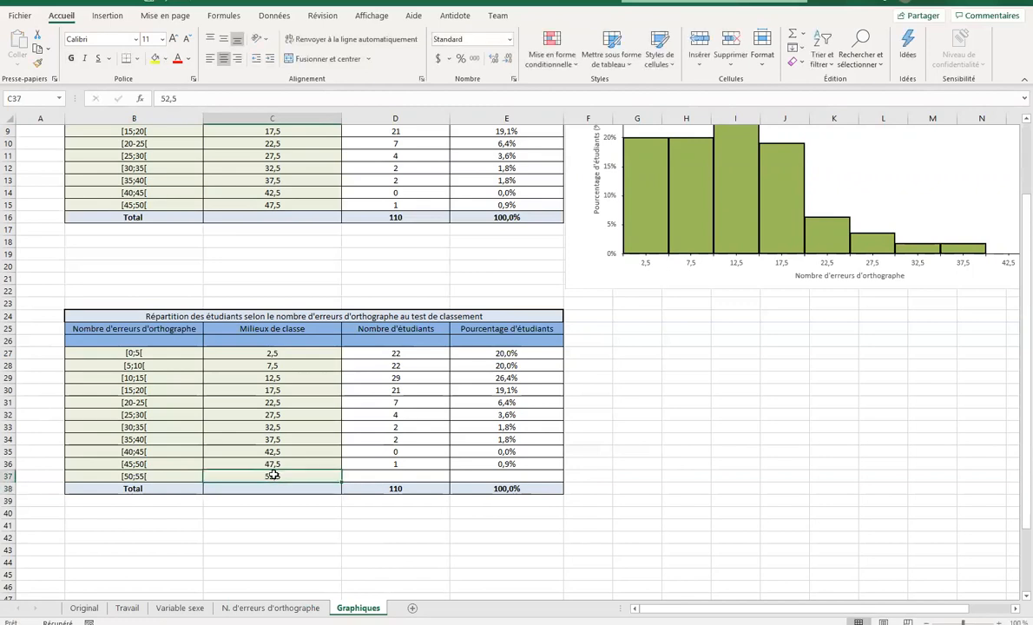
{"action": "key", "text": "Tab"}
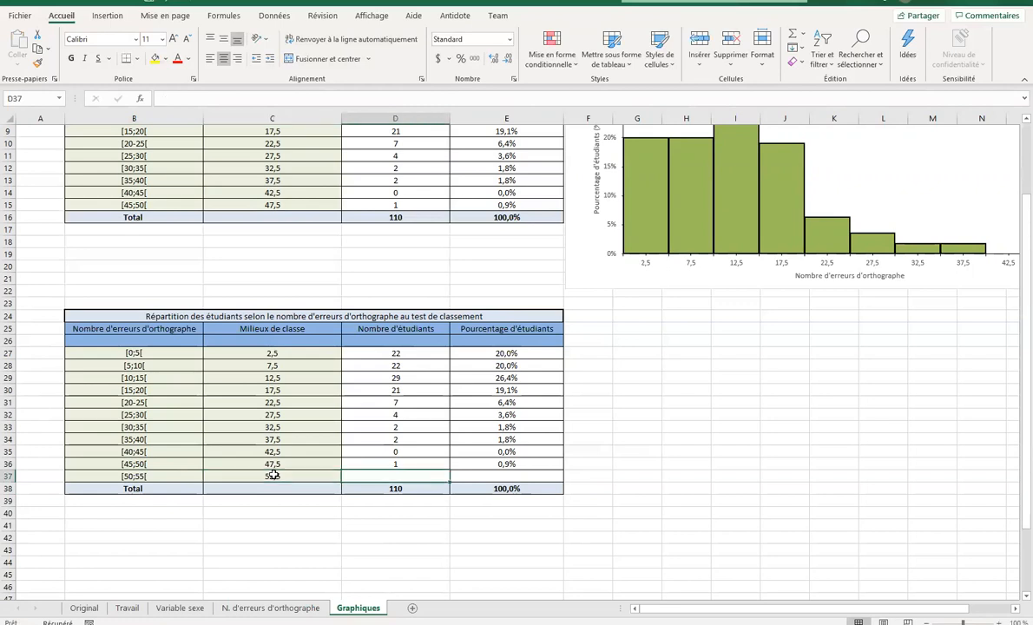
{"action": "type", "text": "0"}
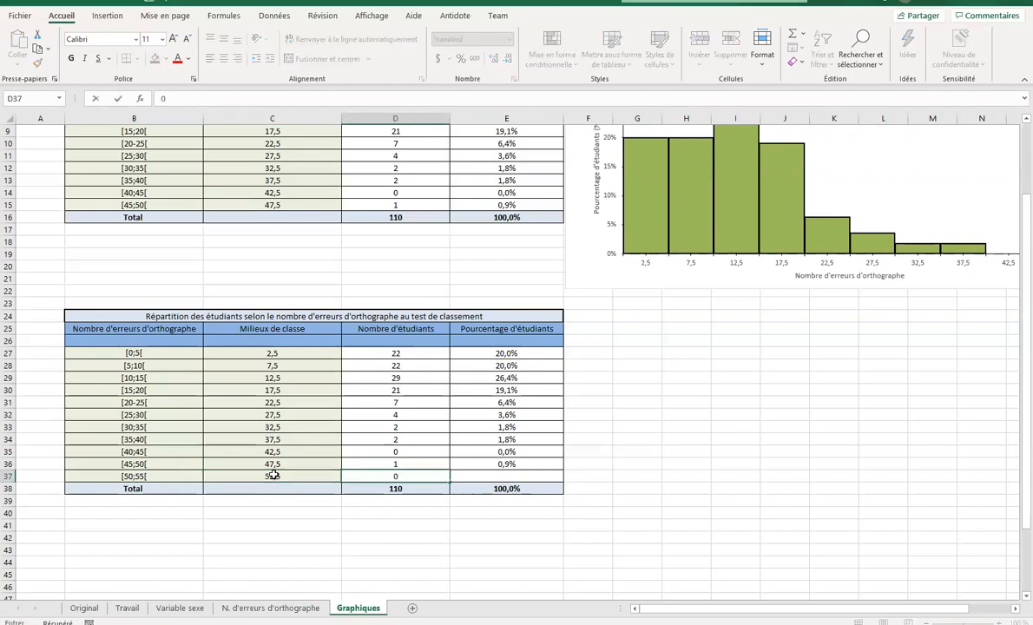
Enter 0 as the number of students in the blank row above the [0;5[ class
{"action": "key", "text": "Up"}
{"action": "key", "text": "Up"}
{"action": "key", "text": "Up"}
{"action": "key", "text": "Up"}
{"action": "key", "text": "Up"}
{"action": "key", "text": "Up"}
{"action": "key", "text": "Up"}
{"action": "key", "text": "Up"}
{"action": "key", "text": "Up"}
{"action": "key", "text": "Up"}
{"action": "key", "text": "Up"}
{"action": "type", "text": "0"}
{"action": "key", "text": "Left"}
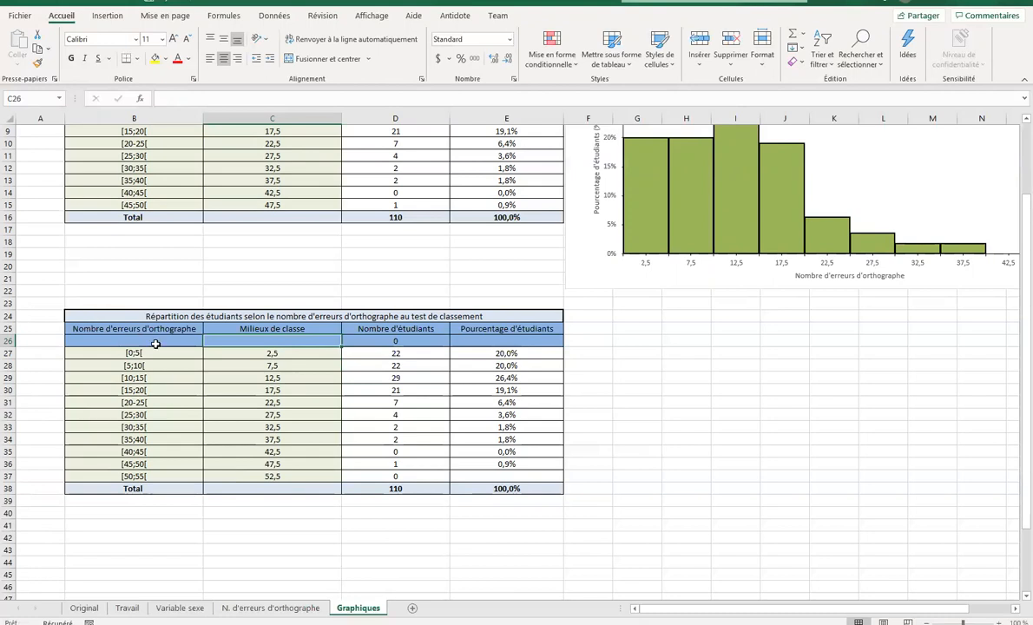
Set the class midpoint to 0 in the row above the [0;5[ class
{"action": "left_click", "coordinate": [126, 353]}
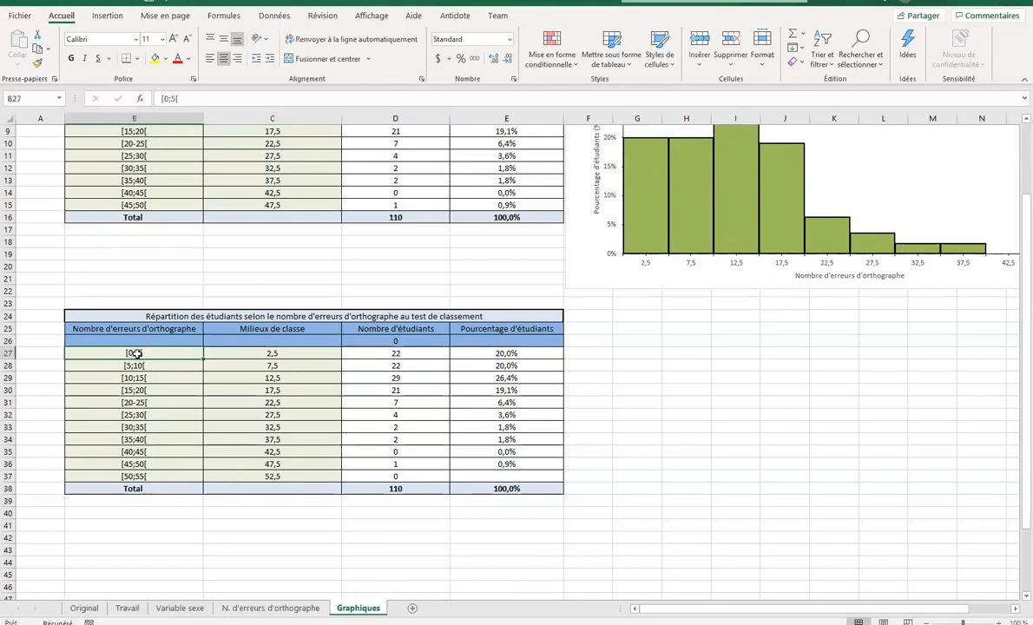
{"action": "left_click", "coordinate": [276, 340]}
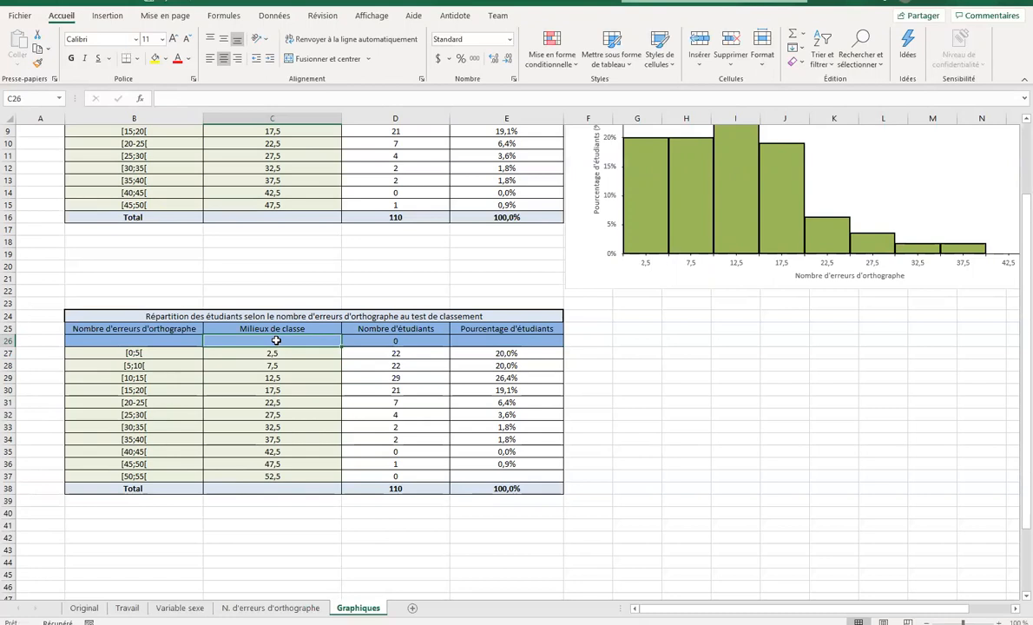
{"action": "type", "text": "0"}
{"action": "key", "text": "Up"}
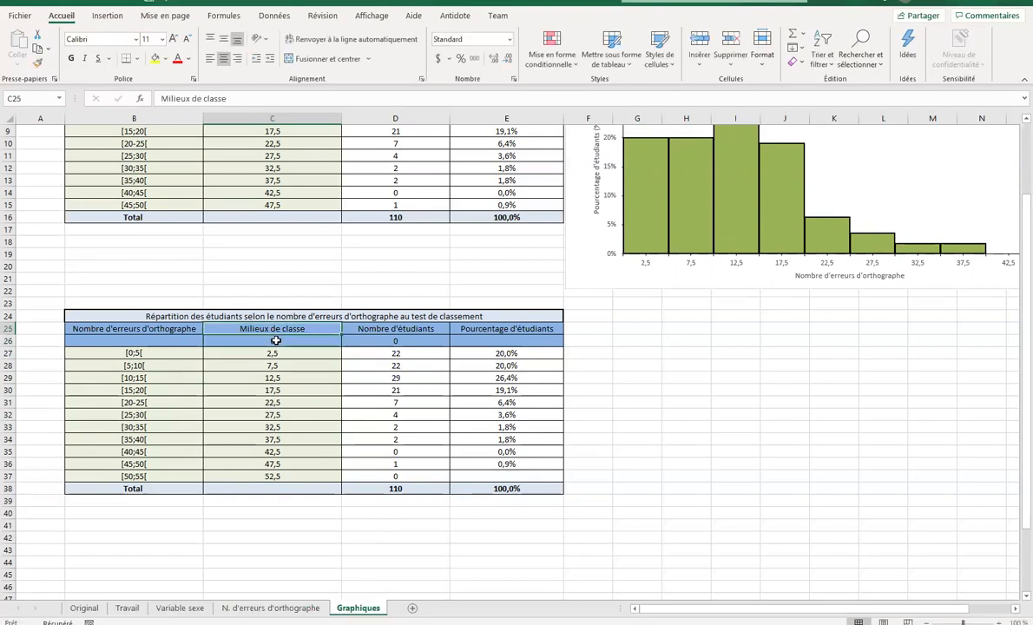
Enter 0 as the percentage of students in the row above the [0;5[ class
{"action": "key", "text": "Down"}
{"action": "key", "text": "Right"}
{"action": "key", "text": "Right"}
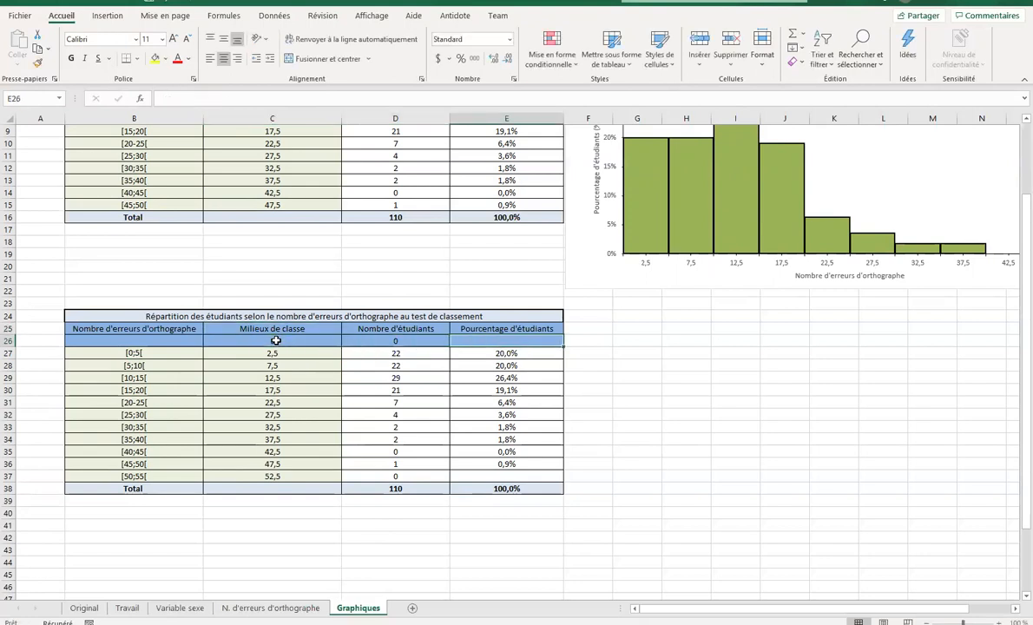
{"action": "type", "text": "0"}
{"action": "key", "text": "Return"}
Enter 0% as the percentage of students for the [50;55[ class
{"action": "key", "text": "Down"}
{"action": "key", "text": "Down"}
{"action": "key", "text": "Down"}
{"action": "key", "text": "Down"}
{"action": "key", "text": "Down"}
{"action": "key", "text": "Down"}
{"action": "key", "text": "Down"}
{"action": "key", "text": "Down"}
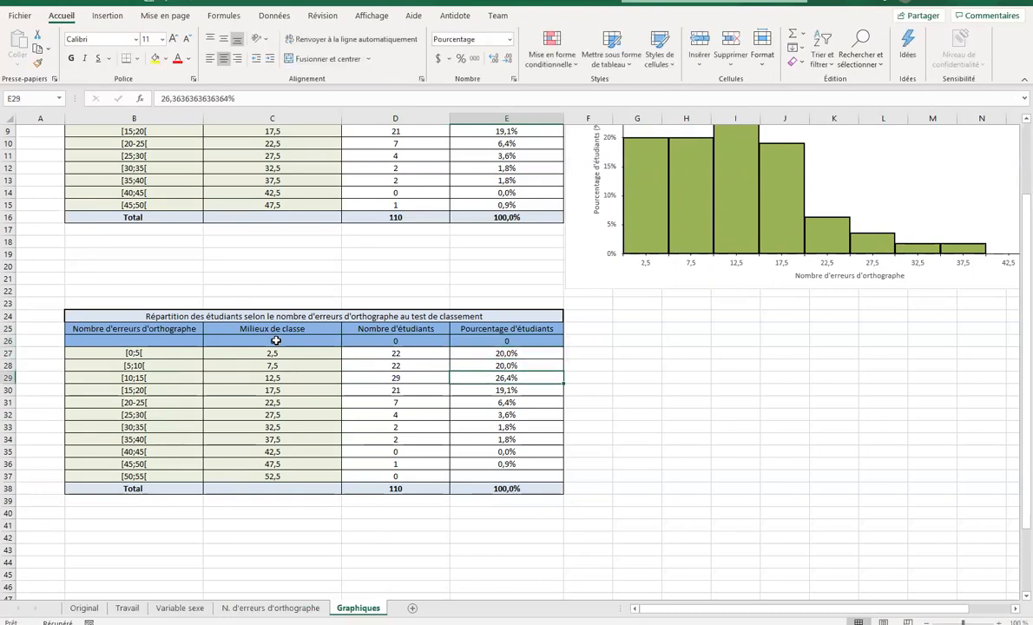
{"action": "type", "text": "0"}
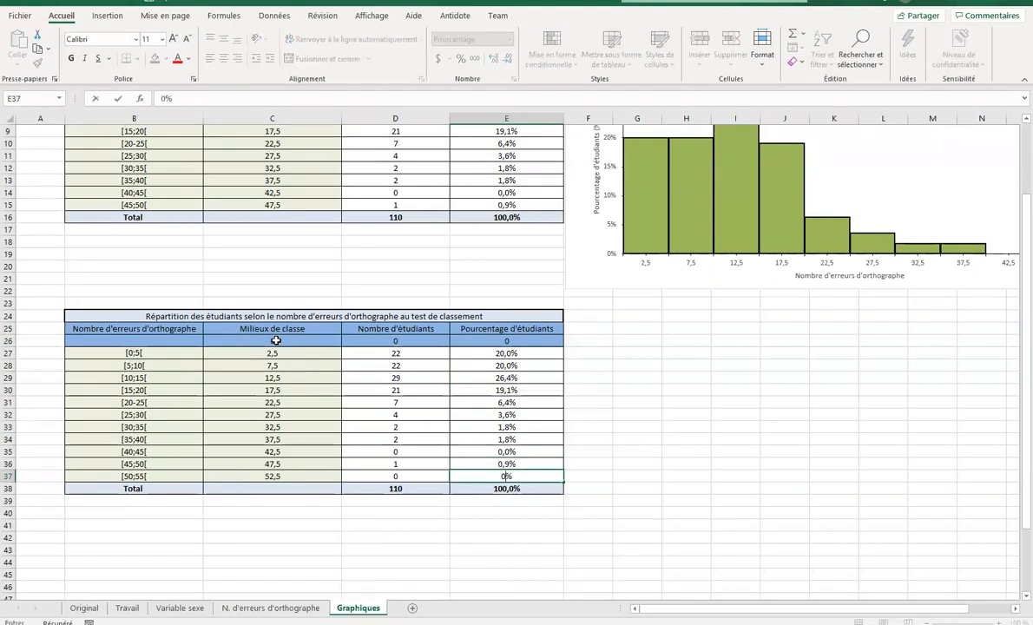
Apply the percentage number format to the student percentage in the row above the [0;5[ class
{"action": "key", "text": "Up"}
{"action": "key", "text": "Up"}
{"action": "key", "text": "Up"}
{"action": "key", "text": "Up"}
{"action": "key", "text": "Up"}
{"action": "key", "text": "Up"}
{"action": "key", "text": "Up"}
{"action": "key", "text": "Up"}
{"action": "key", "text": "Up"}
{"action": "key", "text": "Up"}
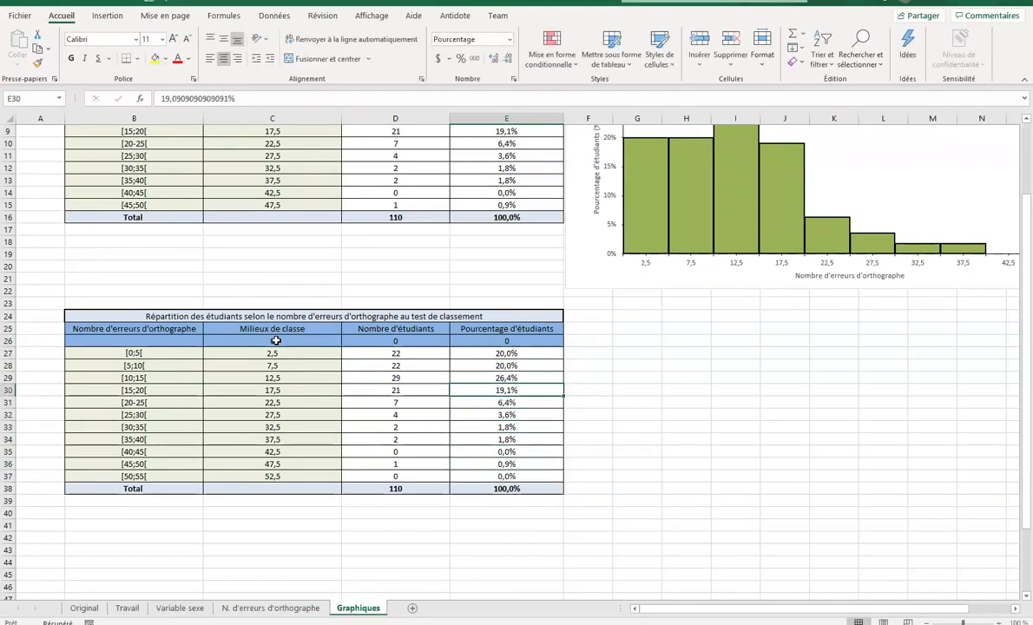
{"action": "key", "text": "Up"}
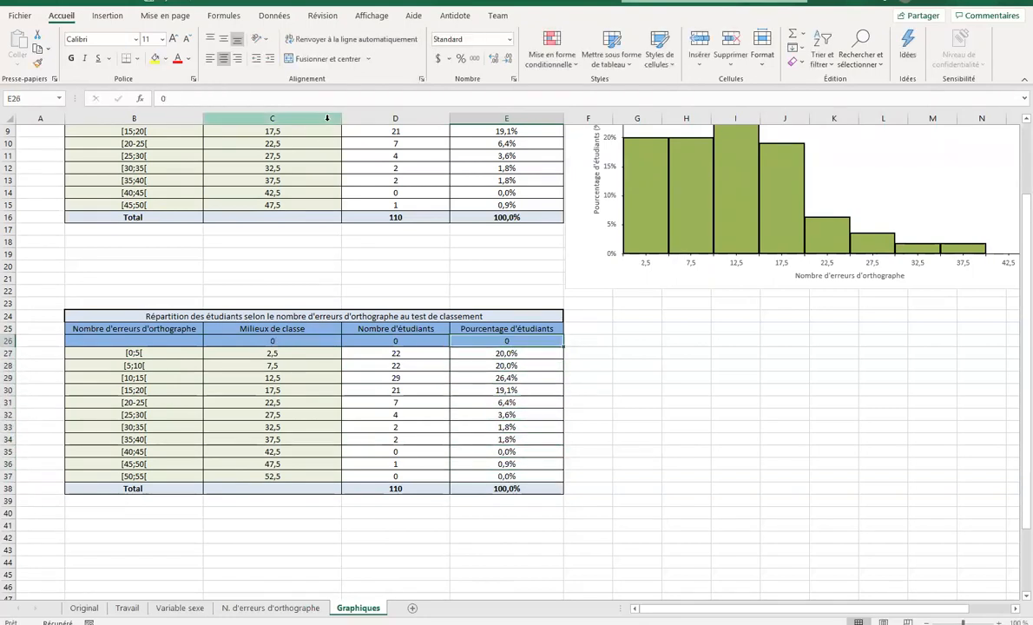
{"action": "left_click", "coordinate": [461, 61]}
{"action": "left_click", "coordinate": [518, 353]}
{"action": "left_click", "coordinate": [506, 340]}
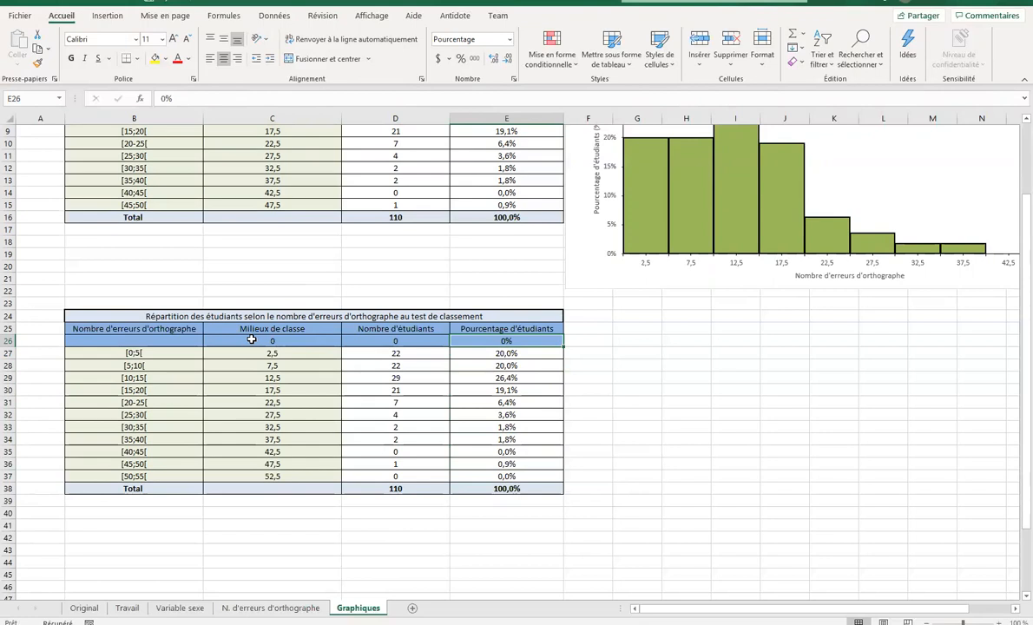
Switch to the lab instructions PDF, read the steps on inserting the frequency polygon and formatting its horizontal axis, and return to Excel
{"action": "left_click", "coordinate": [247, 341]}
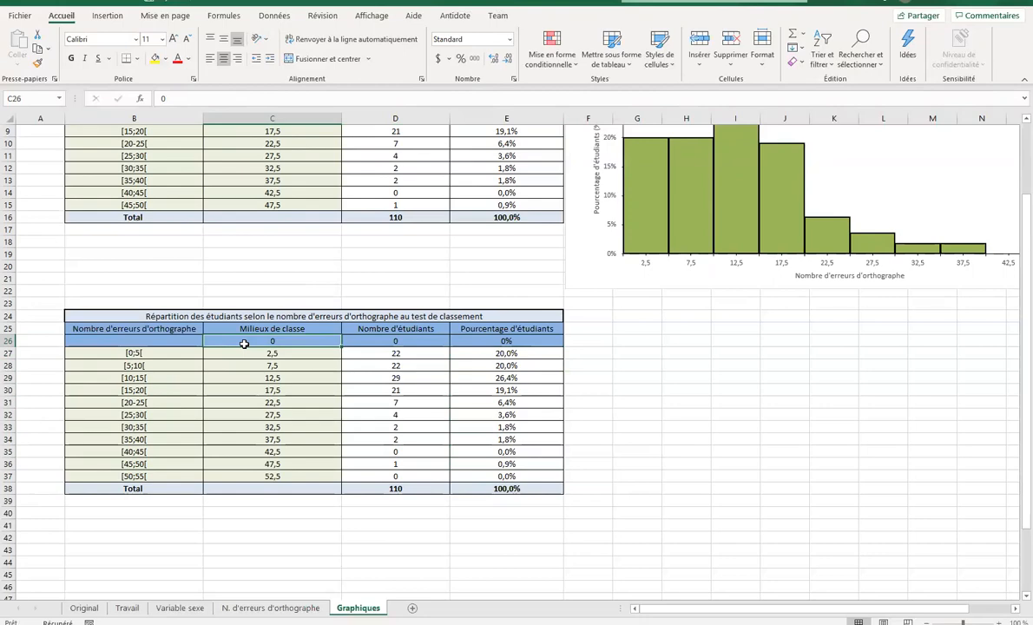
{"action": "left_click", "coordinate": [508, 617]}
{"action": "scroll", "coordinate": [626, 414], "scroll_direction": "down", "scroll_amount": 10}
{"action": "scroll", "coordinate": [625, 408], "scroll_direction": "down", "scroll_amount": 10}
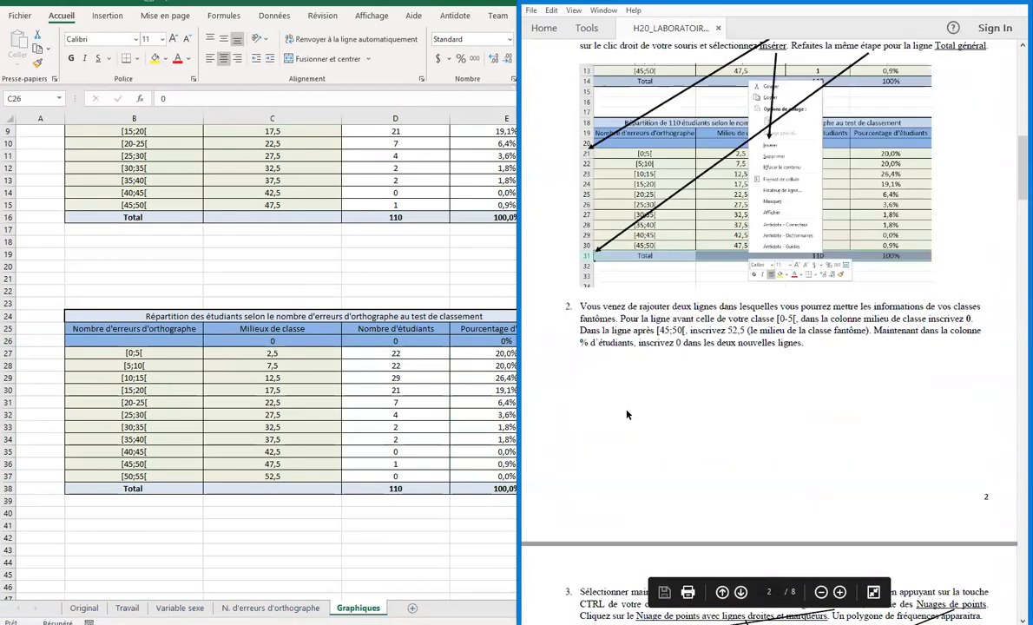
{"action": "scroll", "coordinate": [625, 408], "scroll_direction": "down", "scroll_amount": 3}
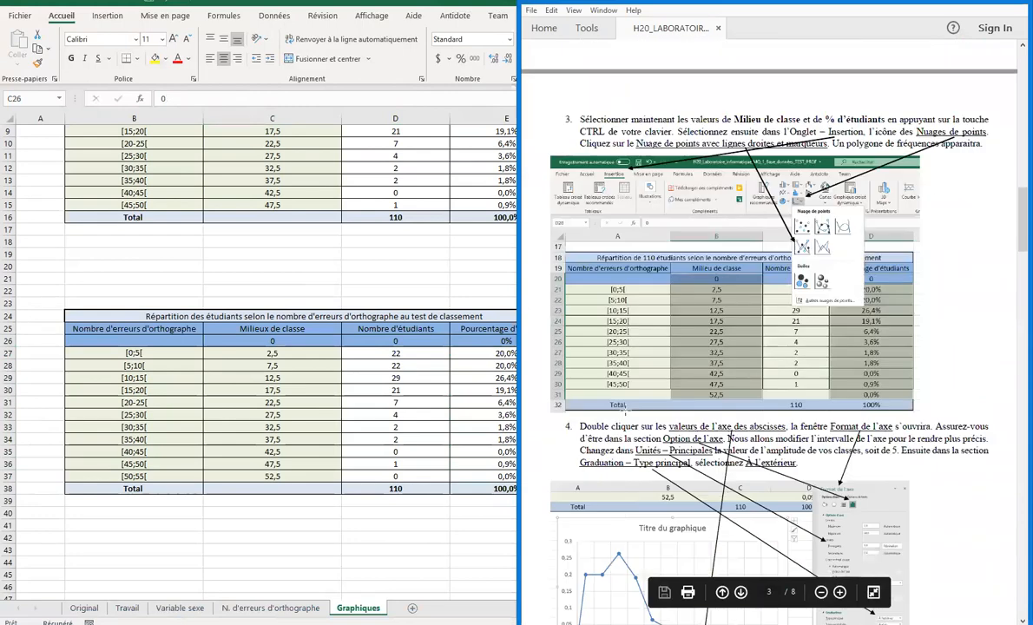
{"action": "scroll", "coordinate": [625, 408], "scroll_direction": "down", "scroll_amount": 3}
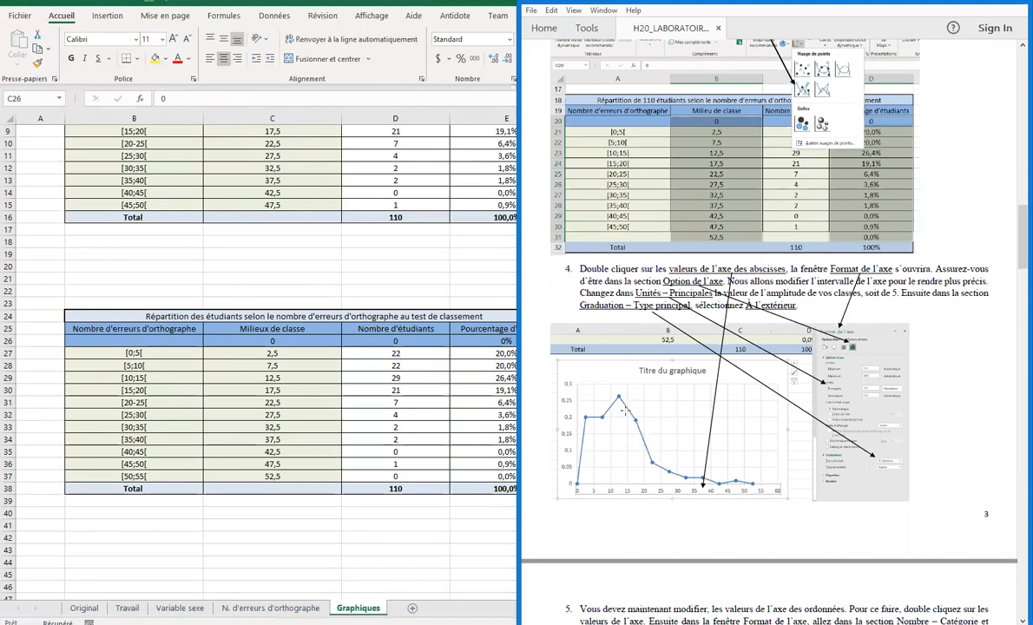
{"action": "left_click", "coordinate": [410, 421]}
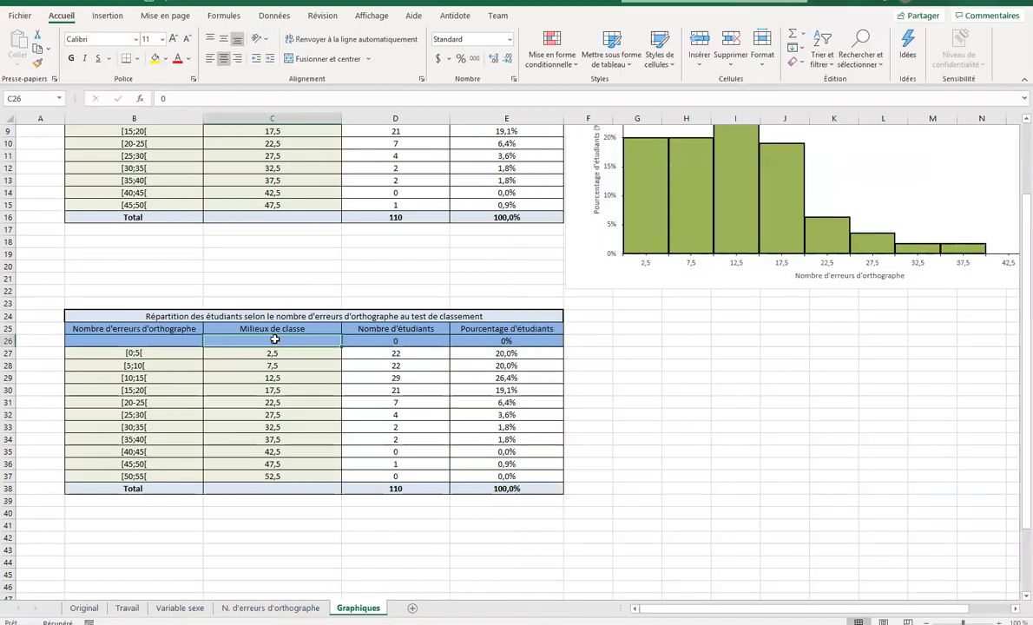
Insert a scatter chart with straight lines and markers from the class midpoints C26:C37 and the student percentages E26:E37
{"action": "left_click_drag", "start_coordinate": [272, 342], "coordinate": [273, 477]}
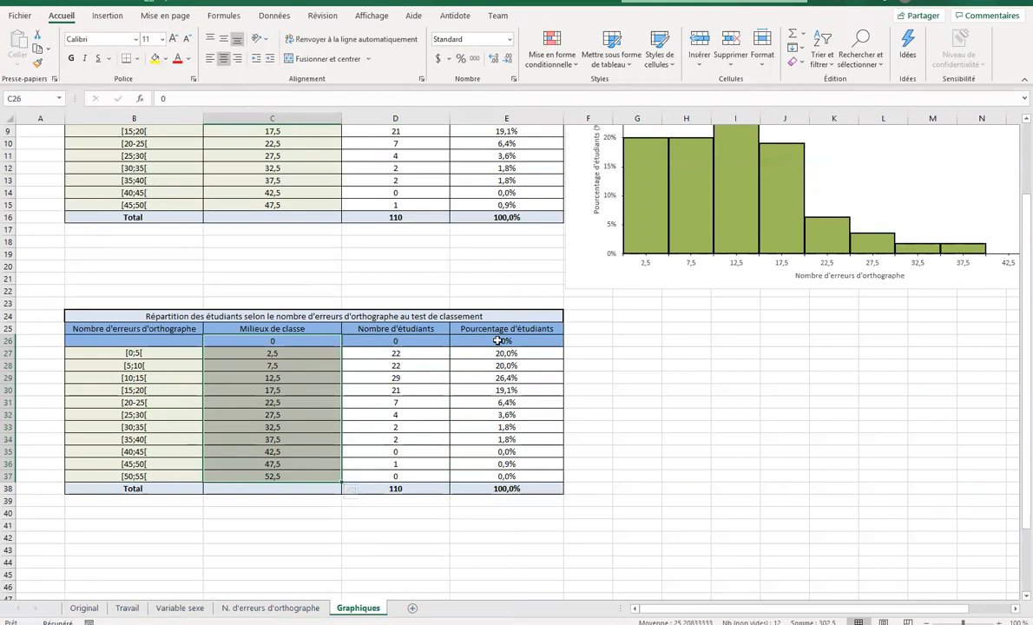
{"action": "left_click_drag", "start_coordinate": [499, 340], "coordinate": [502, 476], "text": "ctrl"}
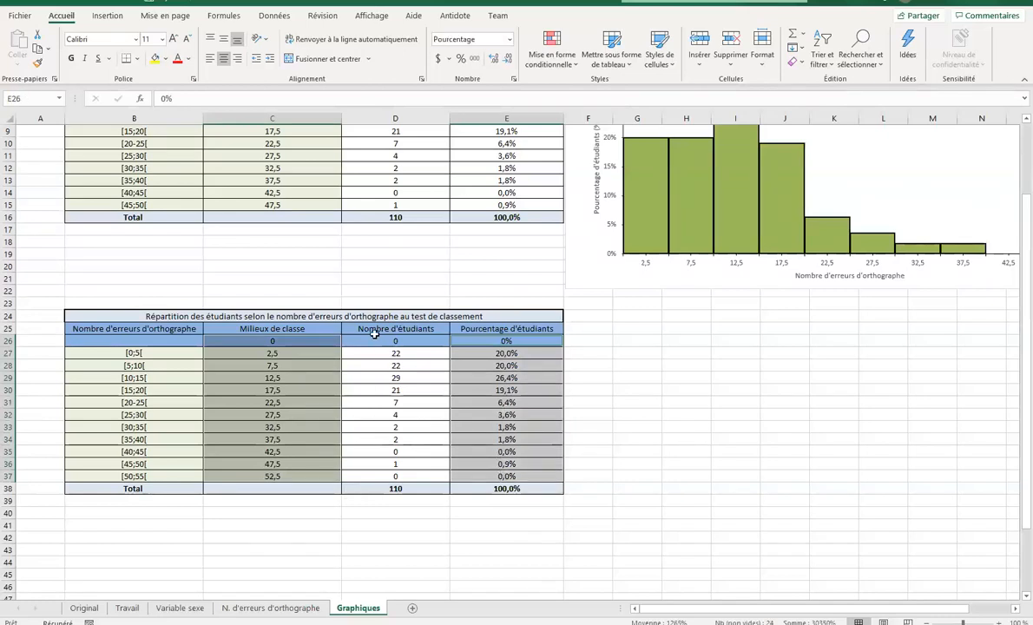
{"action": "left_click", "coordinate": [105, 16]}
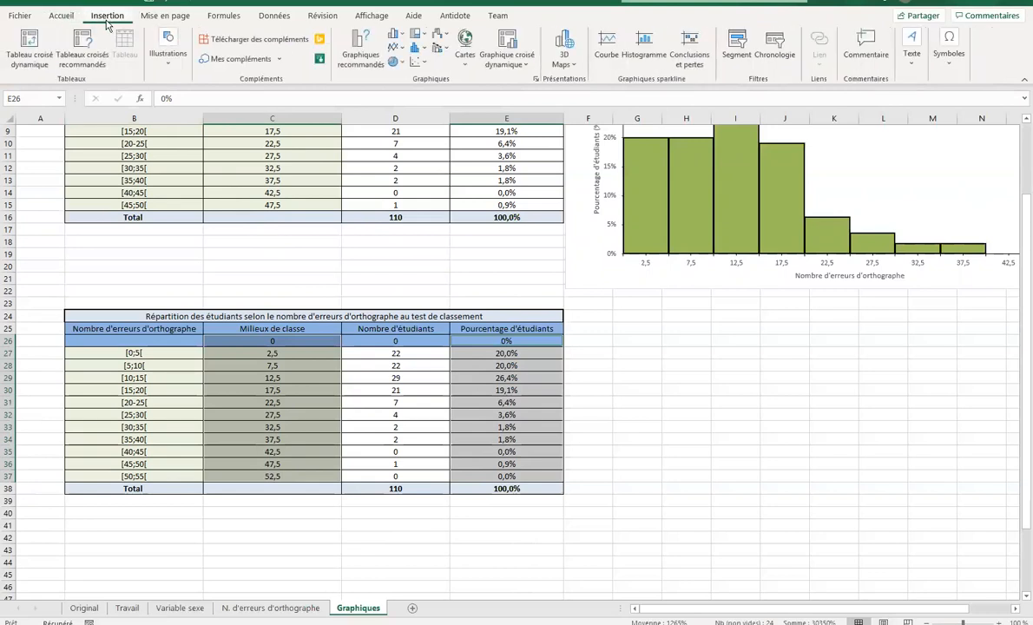
{"action": "left_click", "coordinate": [425, 66]}
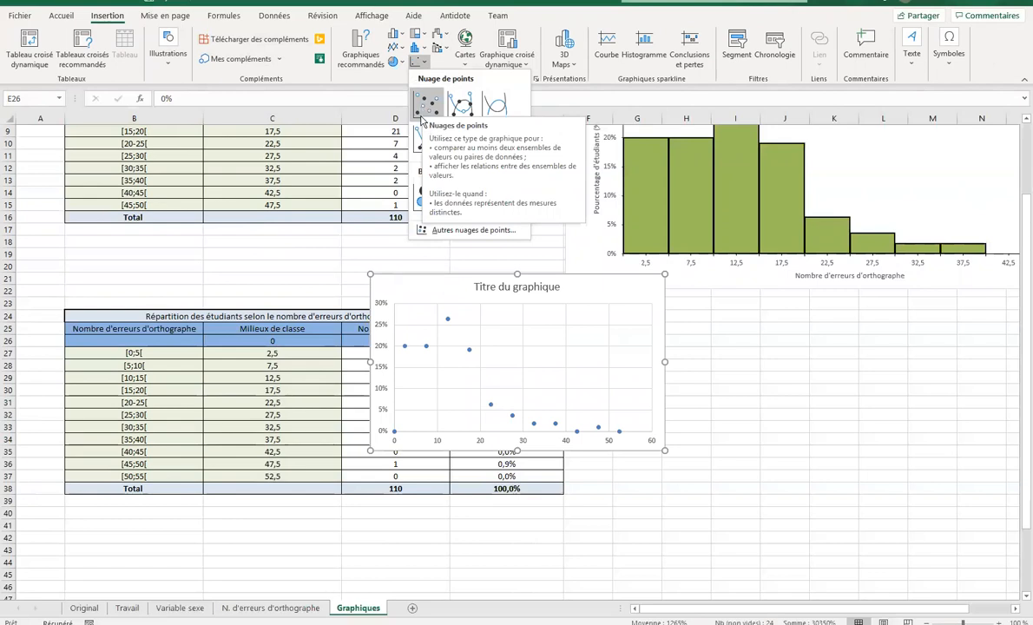
{"action": "left_click", "coordinate": [427, 137]}
Move the new chart beside the second table, under the histogram, and enlarge it to about the histogram's width
{"action": "left_click_drag", "start_coordinate": [611, 288], "coordinate": [808, 320]}
{"action": "left_click_drag", "start_coordinate": [859, 485], "coordinate": [751, 494]}
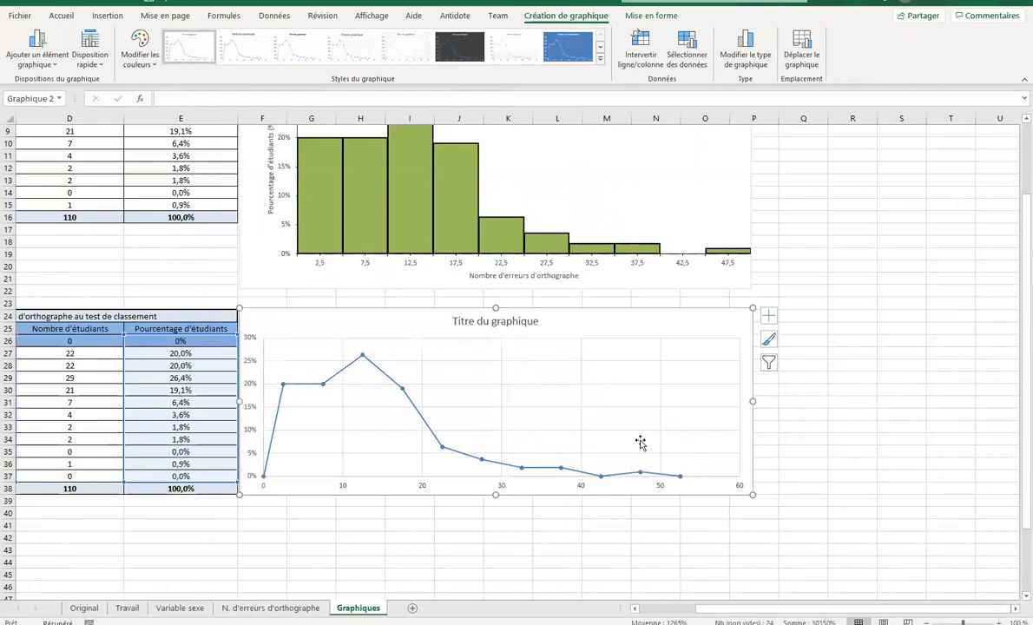
{"action": "left_click_drag", "start_coordinate": [754, 496], "coordinate": [757, 501]}
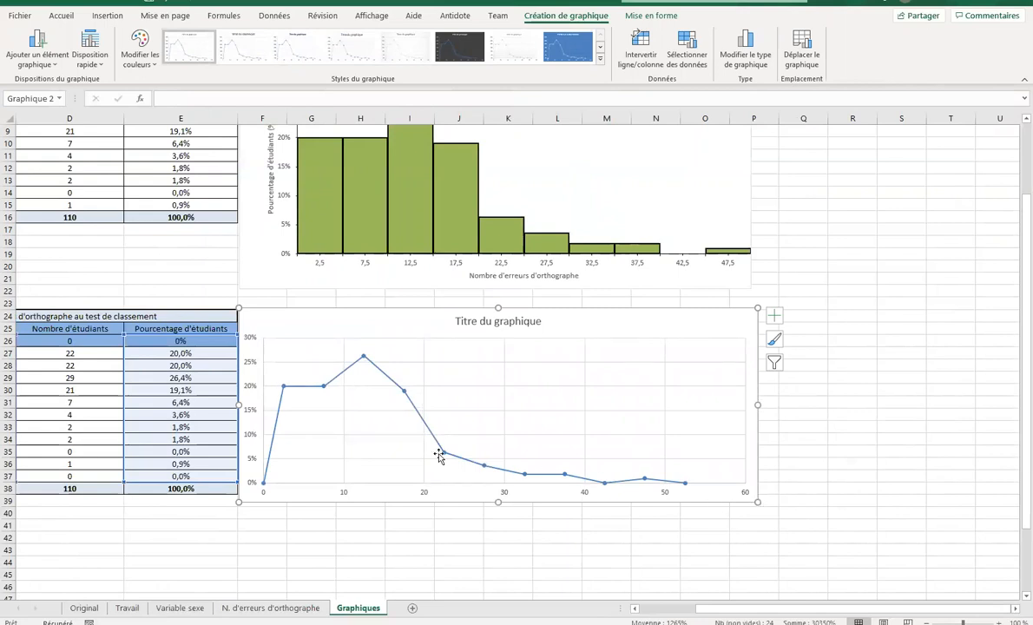
{"action": "left_click", "coordinate": [317, 446]}
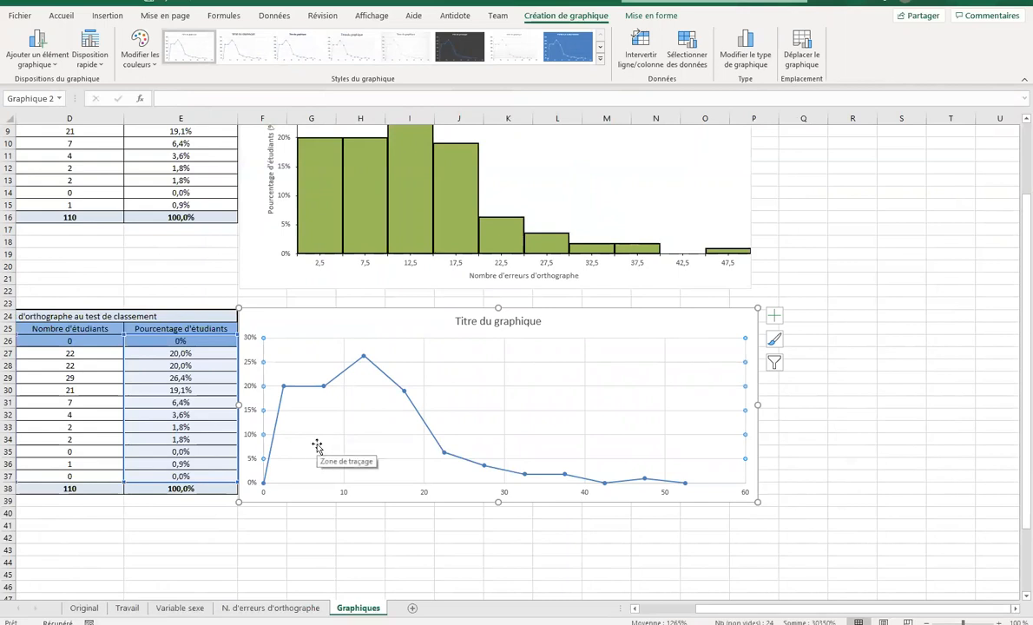
{"action": "left_click_drag", "start_coordinate": [350, 325], "coordinate": [352, 325]}
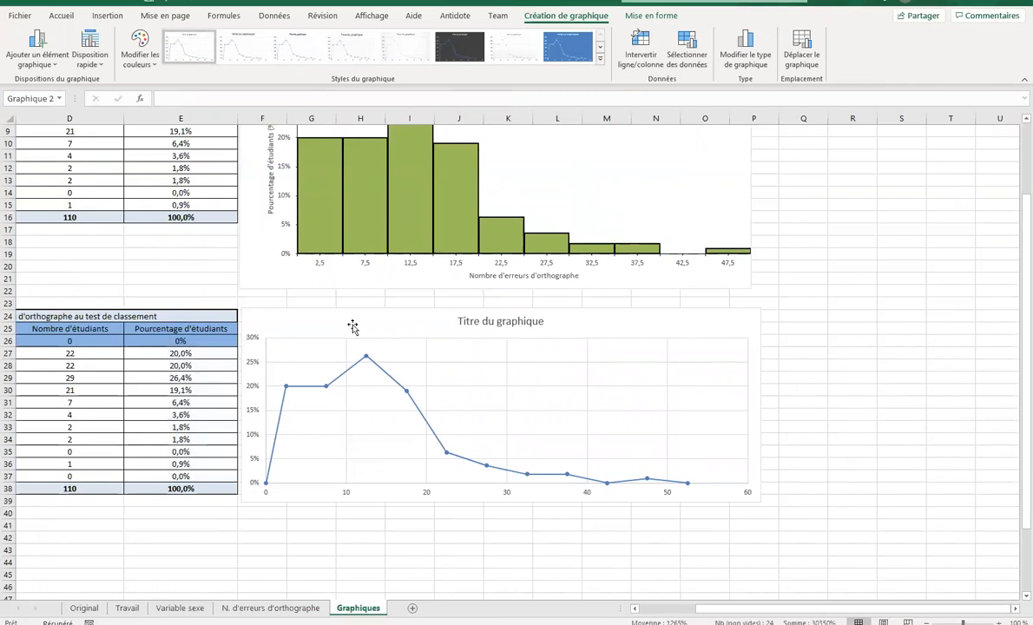
{"action": "left_click", "coordinate": [352, 327]}
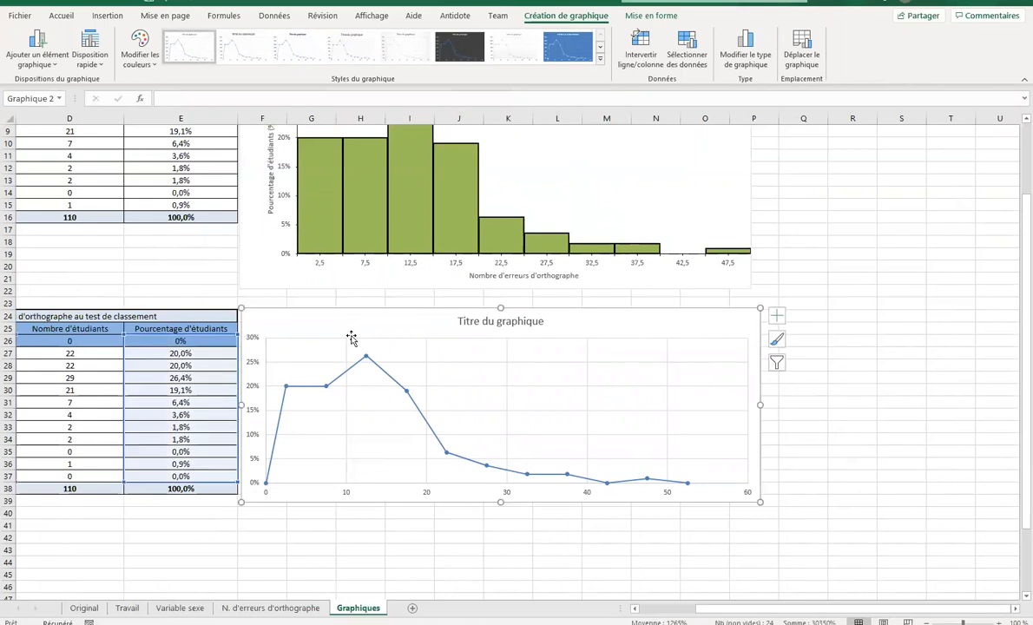
Set the new chart's horizontal axis bounds to a maximum of 55 and a minimum of 0
{"action": "left_click", "coordinate": [347, 495]}
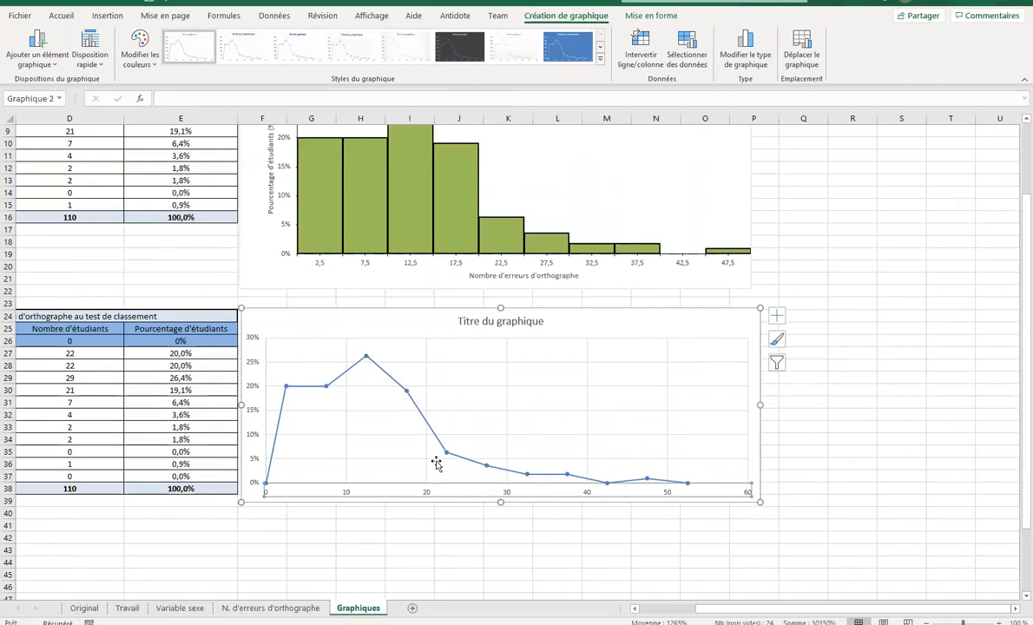
{"action": "double_click", "coordinate": [346, 494]}
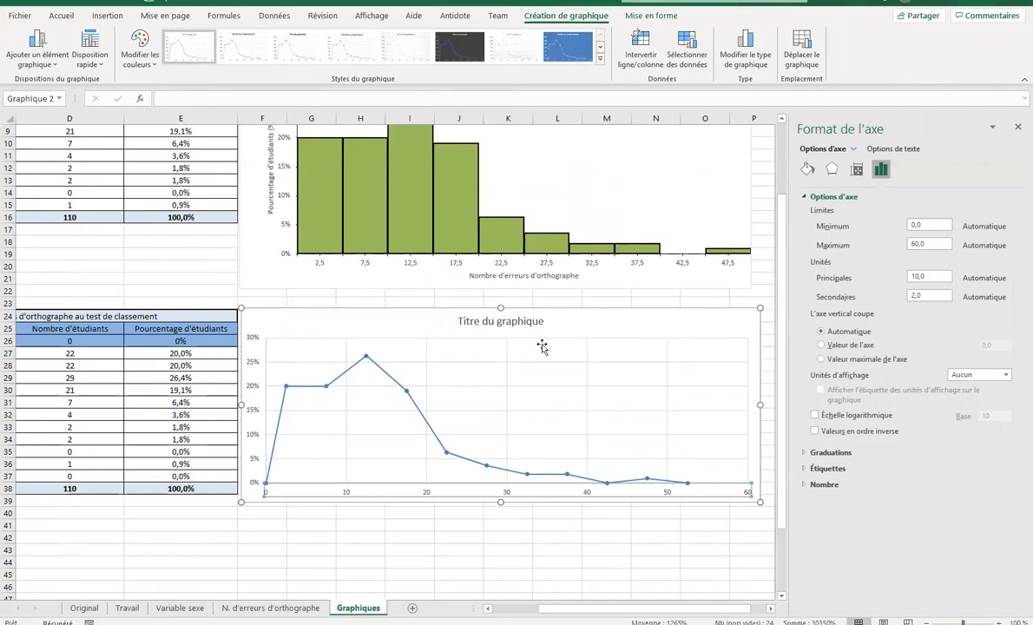
{"action": "left_click", "coordinate": [838, 127]}
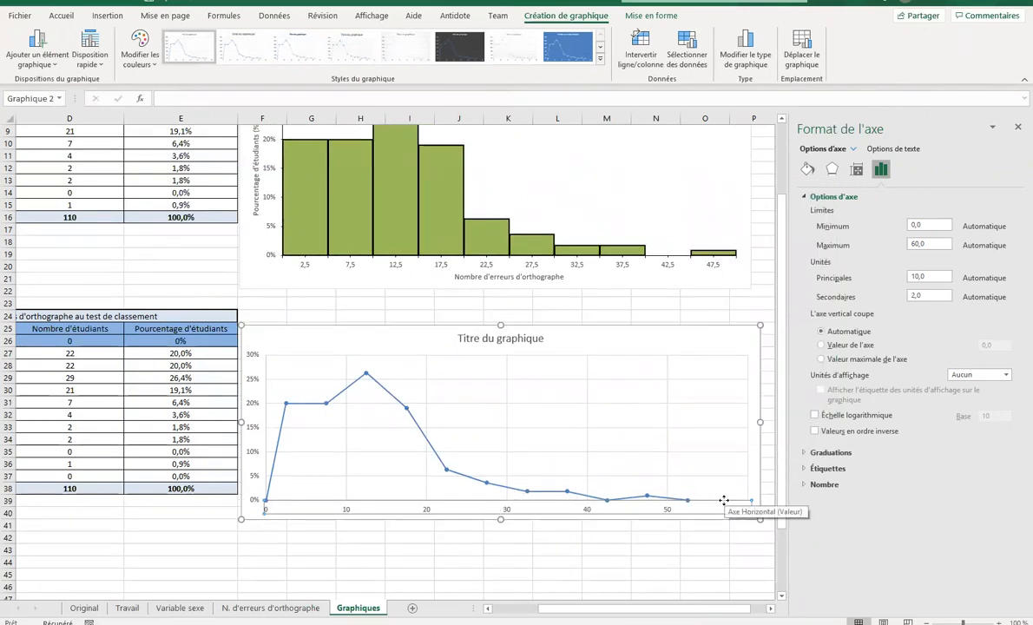
{"action": "left_click_drag", "start_coordinate": [933, 246], "coordinate": [885, 252]}
{"action": "type", "text": "55"}
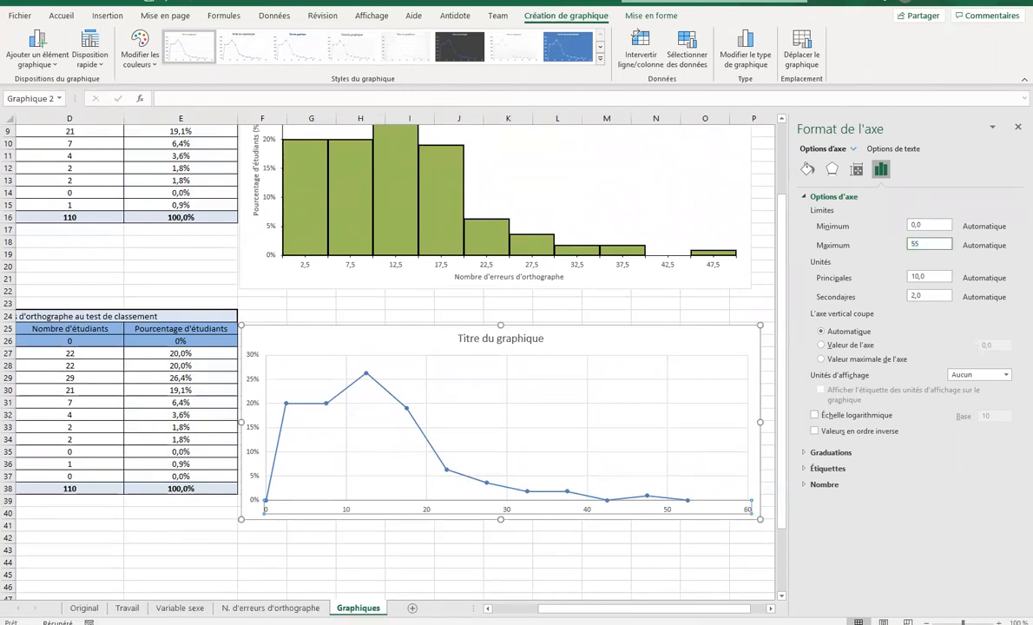
{"action": "left_click", "coordinate": [928, 277]}
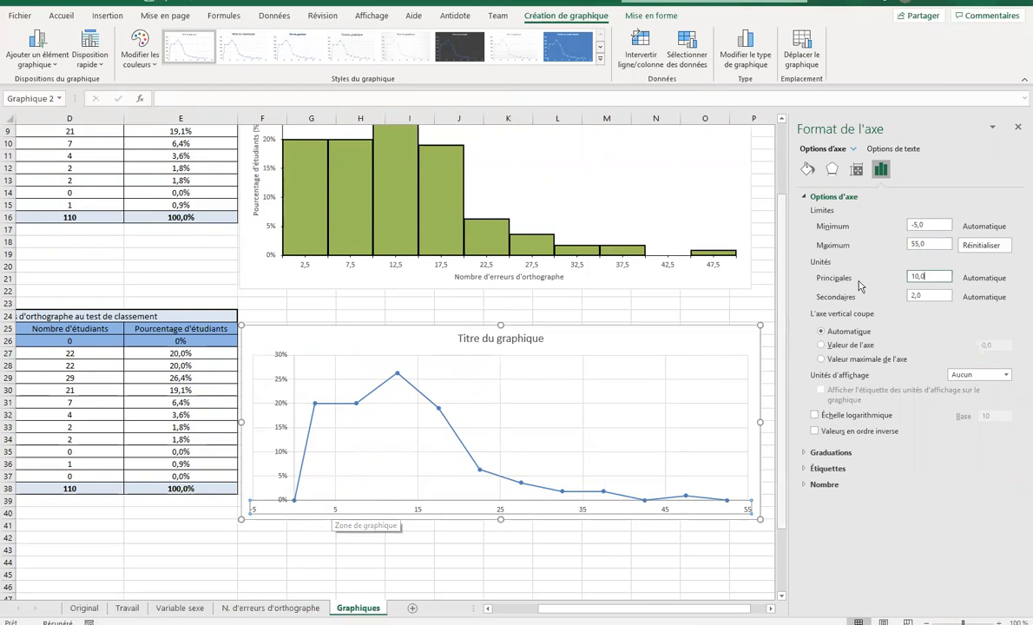
{"action": "left_click_drag", "start_coordinate": [927, 226], "coordinate": [882, 226]}
{"action": "type", "text": "0"}
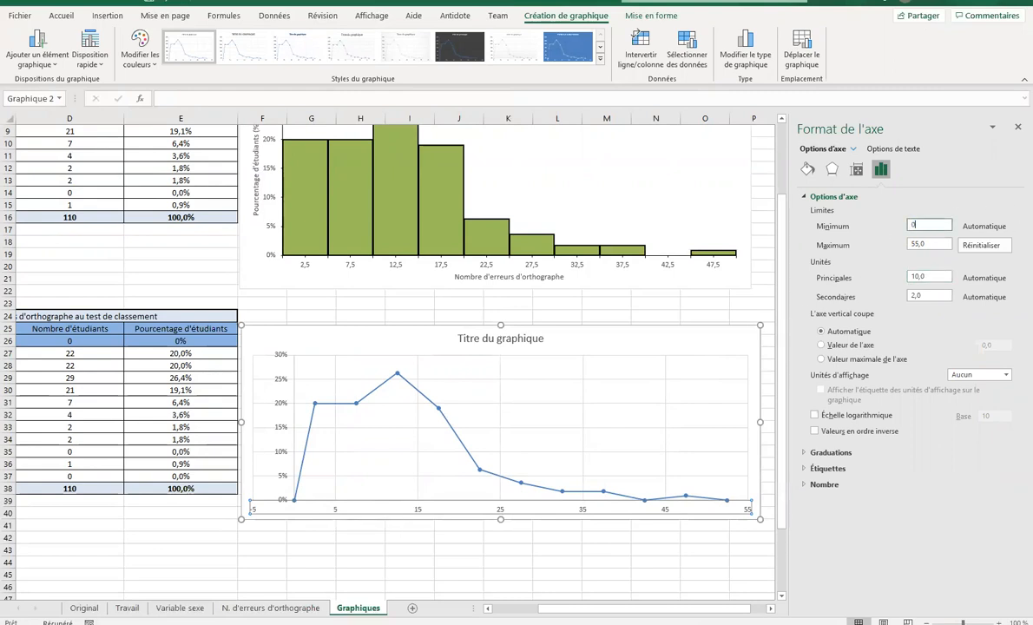
Set the major unit of the horizontal axis to 5
{"action": "left_click", "coordinate": [935, 276]}
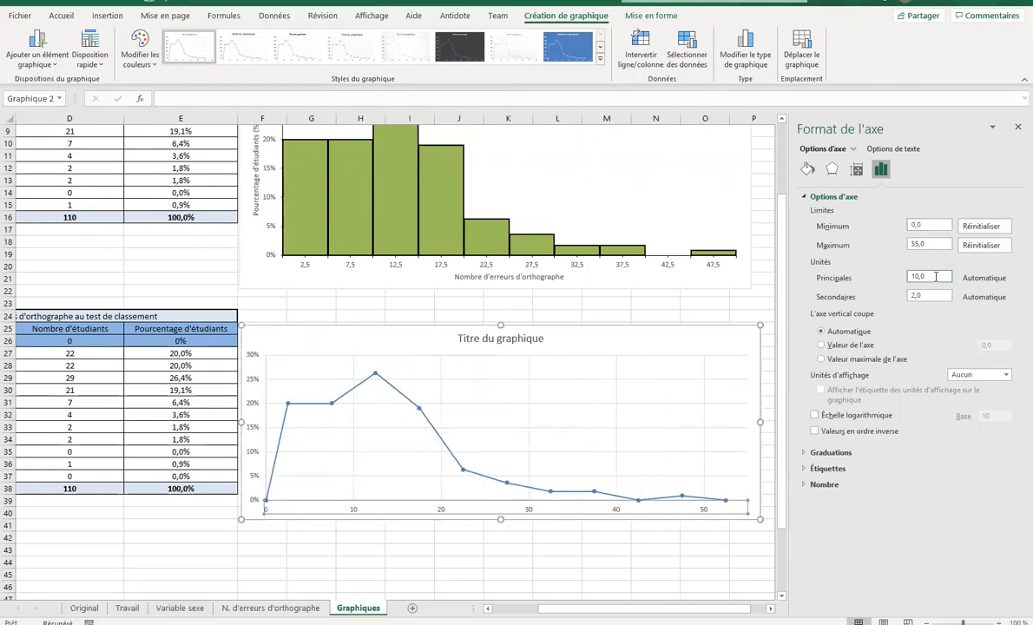
{"action": "left_click_drag", "start_coordinate": [935, 276], "coordinate": [829, 257]}
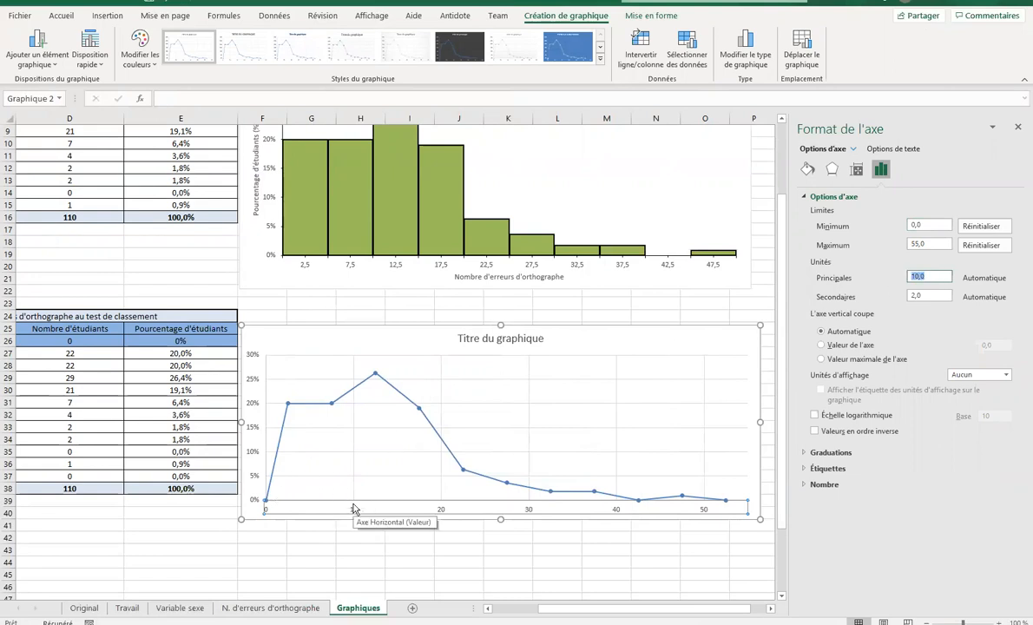
{"action": "type", "text": "5"}
{"action": "left_click", "coordinate": [930, 295]}
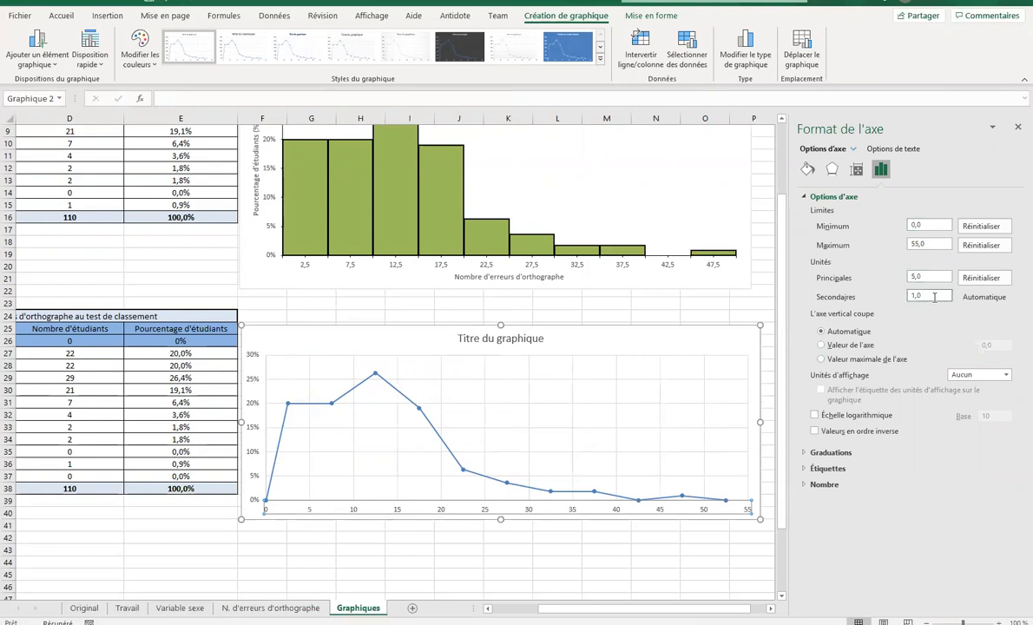
Shift the line chart to line up its origin with the histogram's and widen it slightly to match the histogram's scale
{"action": "left_click_drag", "start_coordinate": [419, 333], "coordinate": [436, 310]}
{"action": "scroll", "coordinate": [436, 317], "scroll_direction": "up", "scroll_amount": 3}
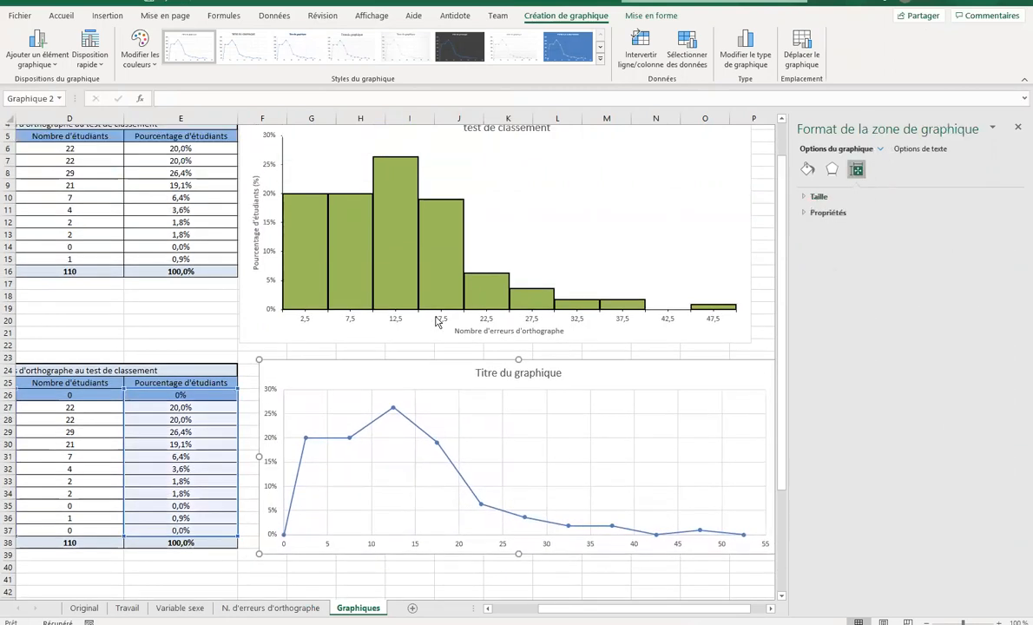
{"action": "scroll", "coordinate": [436, 321], "scroll_direction": "down", "scroll_amount": 1}
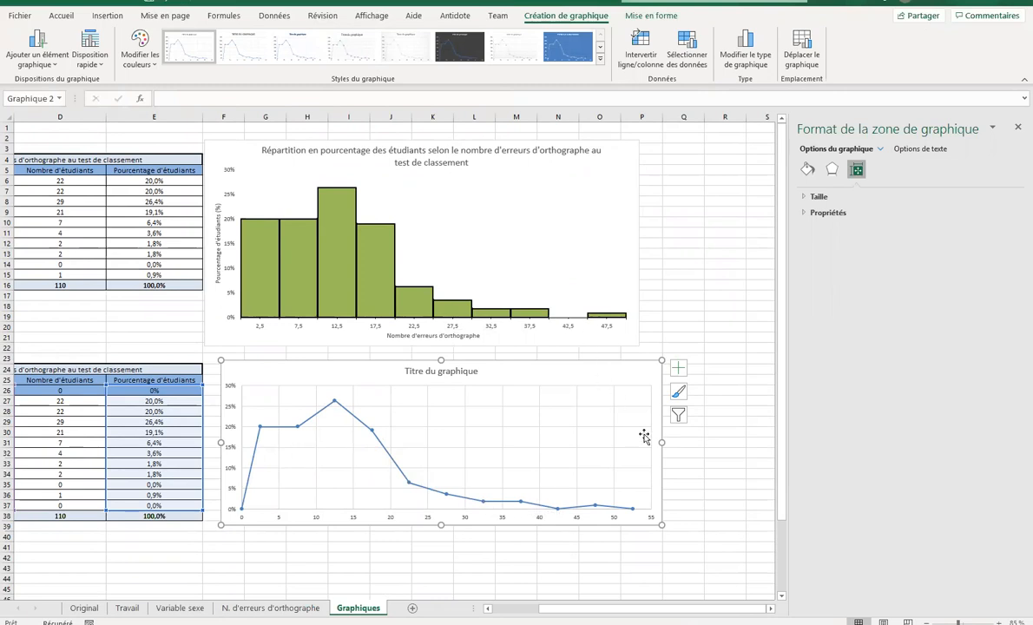
{"action": "left_click_drag", "start_coordinate": [660, 440], "coordinate": [668, 439]}
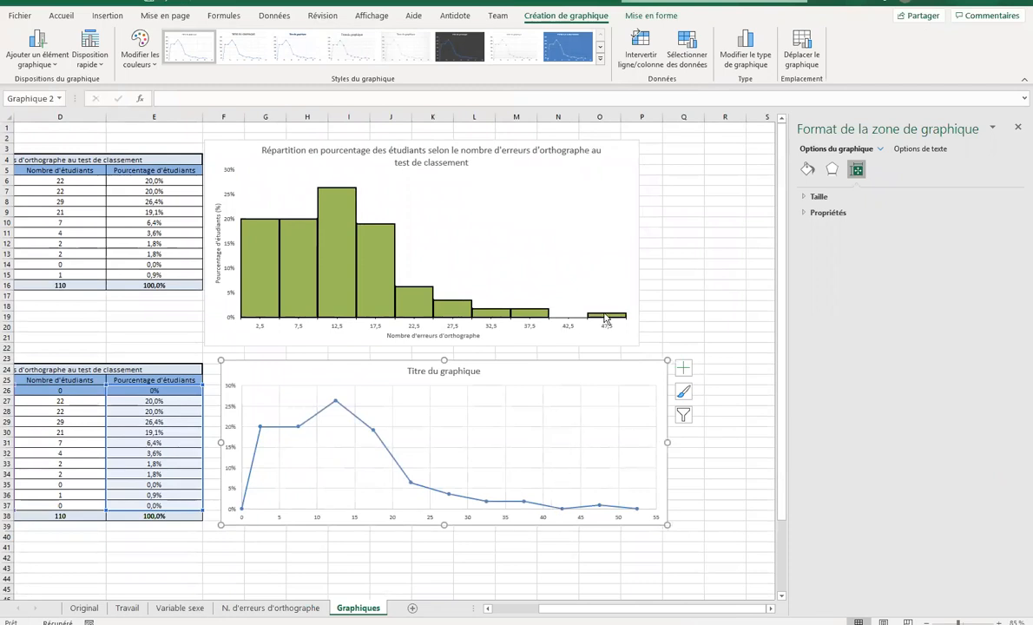
{"action": "mouse_move", "coordinate": [671, 442]}
{"action": "left_mouse_down"}
{"action": "mouse_move", "coordinate": [737, 438]}
{"action": "mouse_move", "coordinate": [675, 443]}
{"action": "left_mouse_up"}
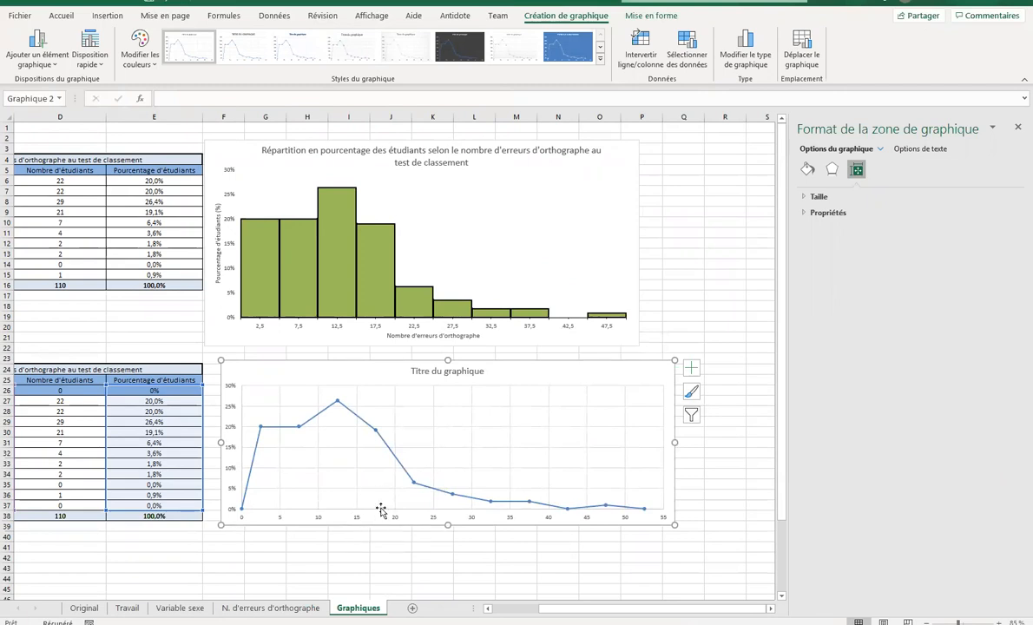
Add axis titles to the line chart and label the vertical axis "Pourcentage d'étudiants"
{"action": "scroll", "coordinate": [380, 508], "scroll_direction": "up", "scroll_amount": 1}
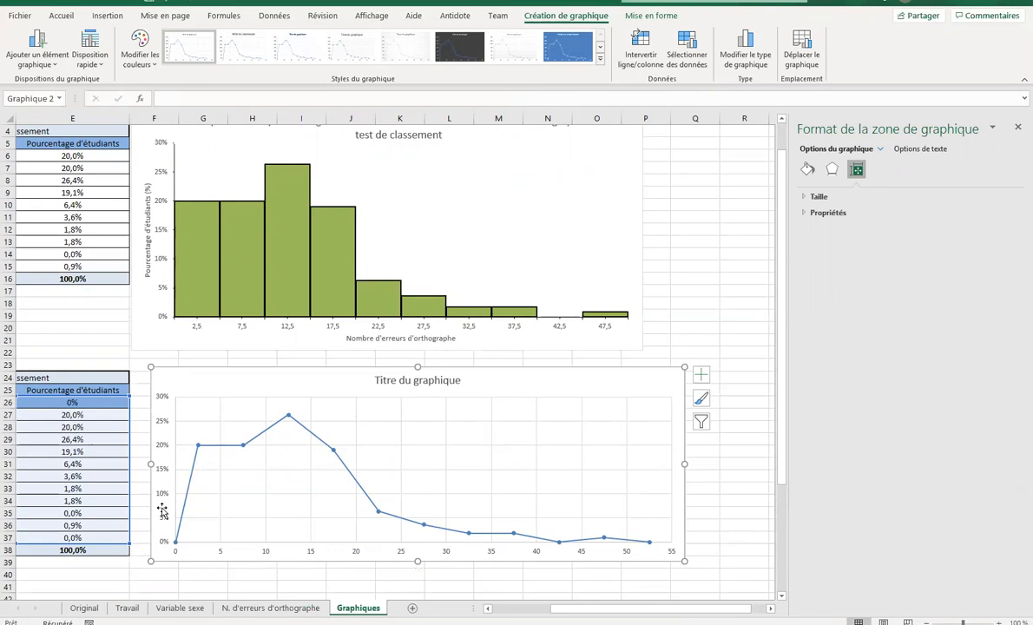
{"action": "left_click", "coordinate": [157, 473]}
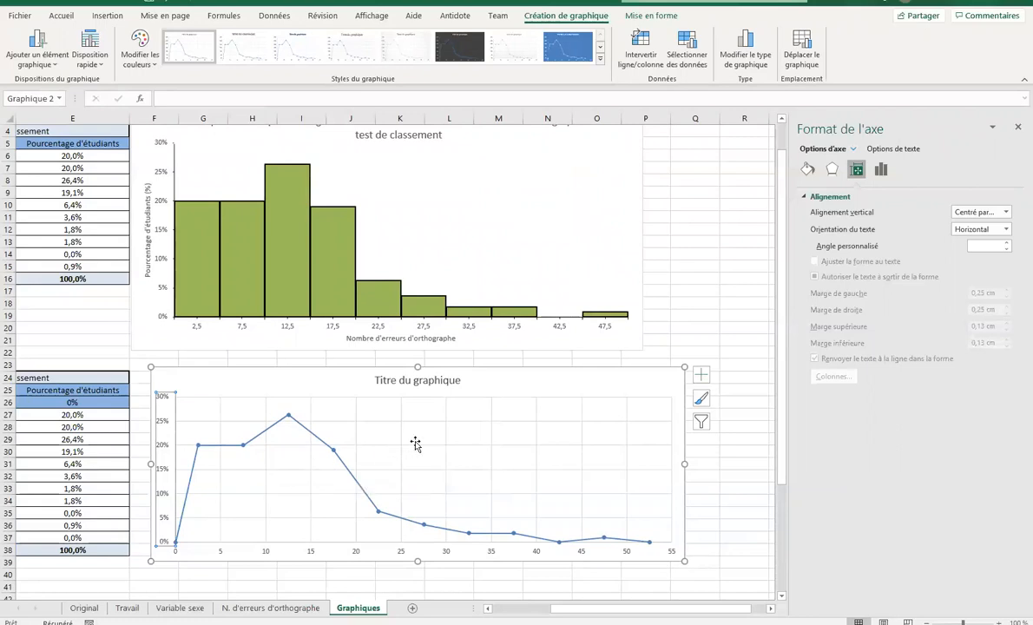
{"action": "left_click", "coordinate": [701, 377]}
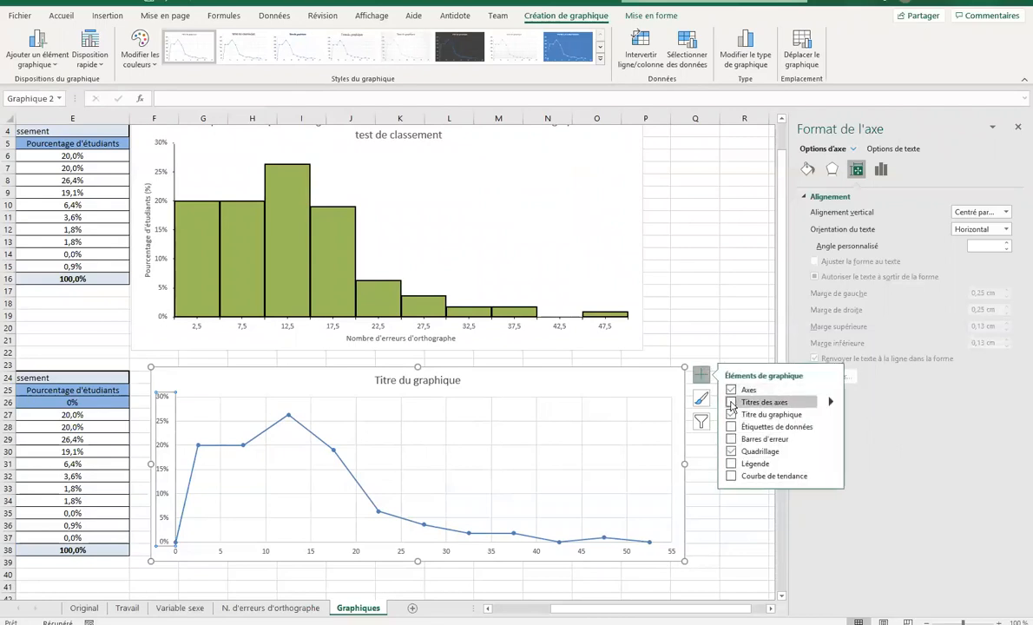
{"action": "left_click", "coordinate": [731, 403]}
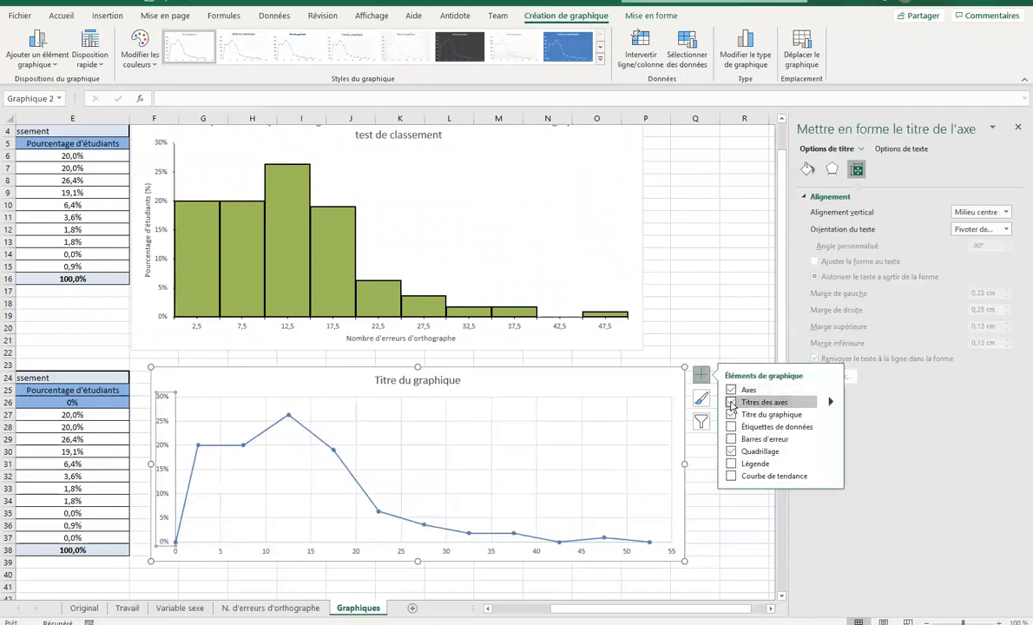
{"action": "triple_click", "coordinate": [166, 469]}
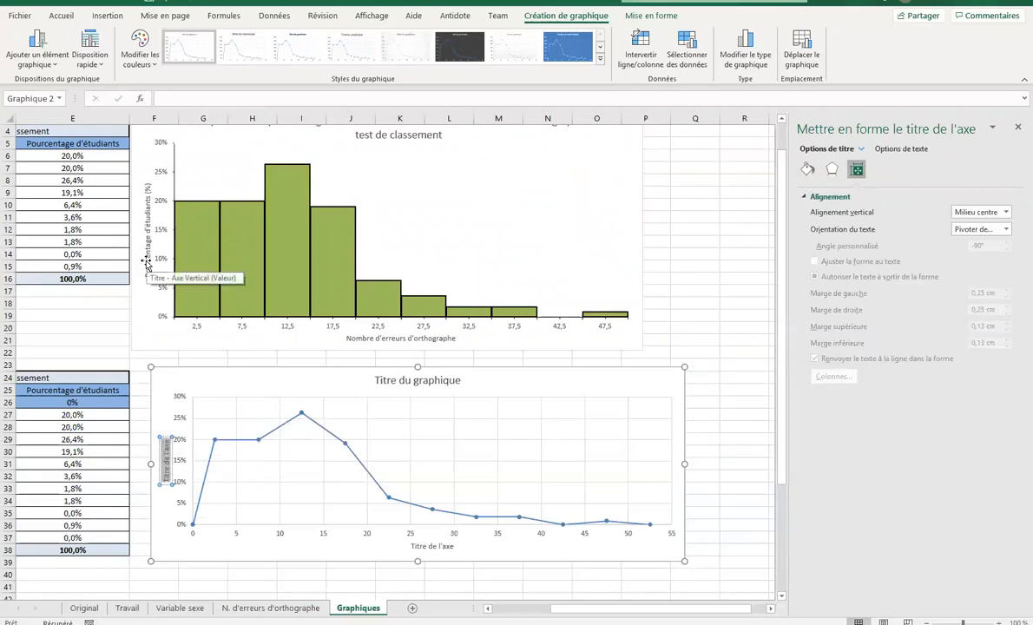
{"action": "type", "text": "Pourcent"}
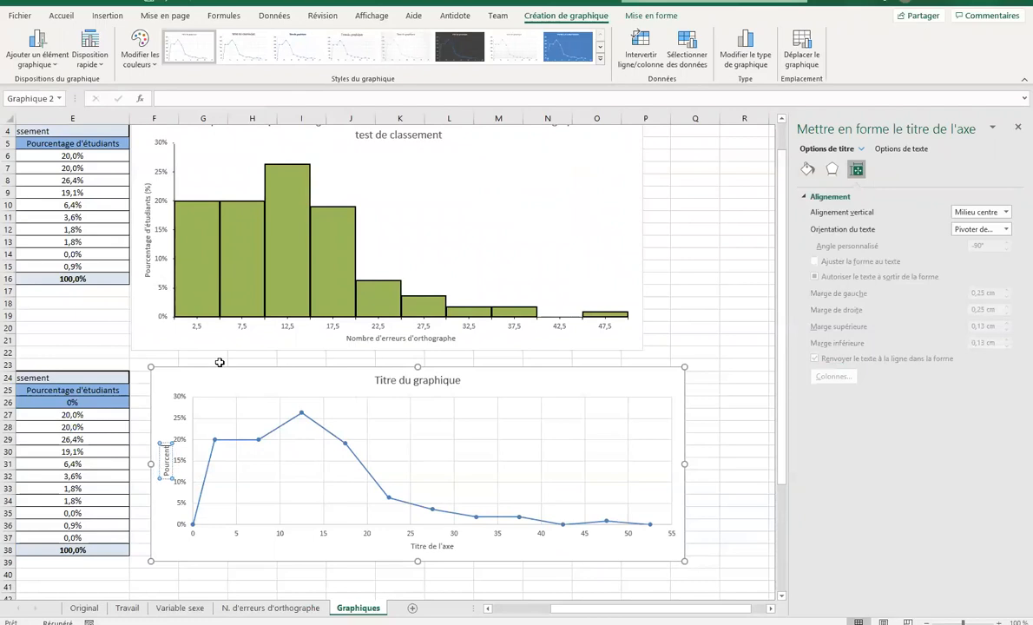
{"action": "type", "text": "age d'étudiant"}
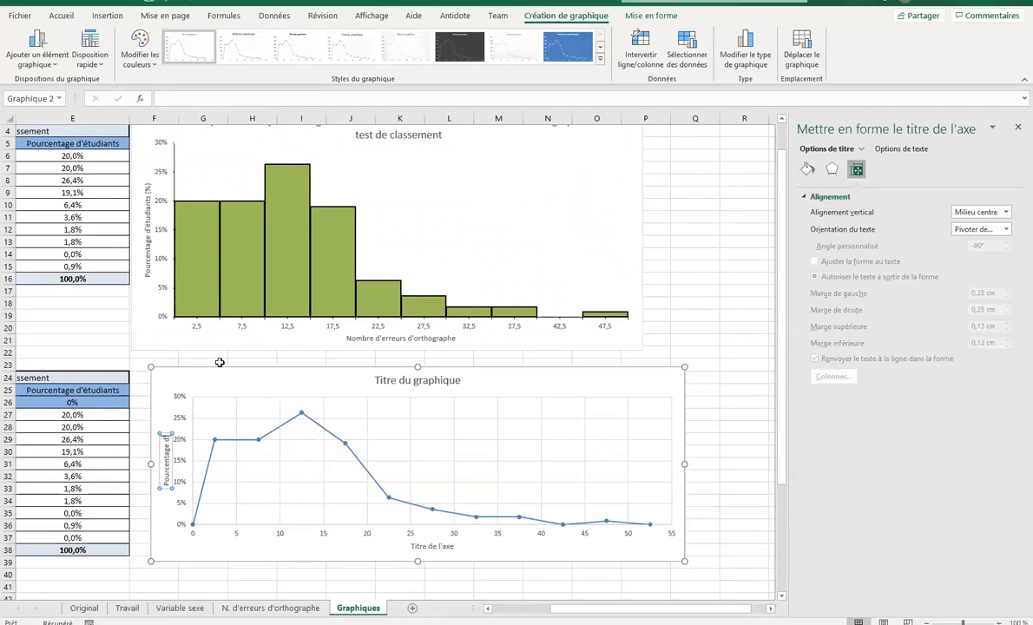
{"action": "type", "text": "s"}
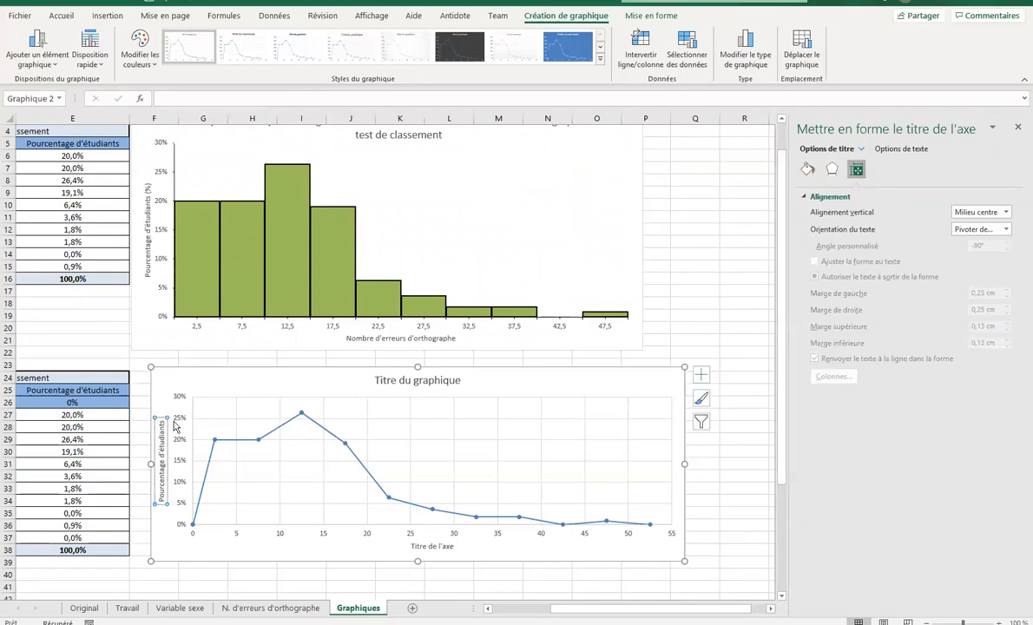
Label the line chart's horizontal axis "Nombre d'erreurs d'orthographe"
{"action": "left_click", "coordinate": [417, 547]}
{"action": "double_click", "coordinate": [417, 547]}
{"action": "triple_click", "coordinate": [442, 546]}
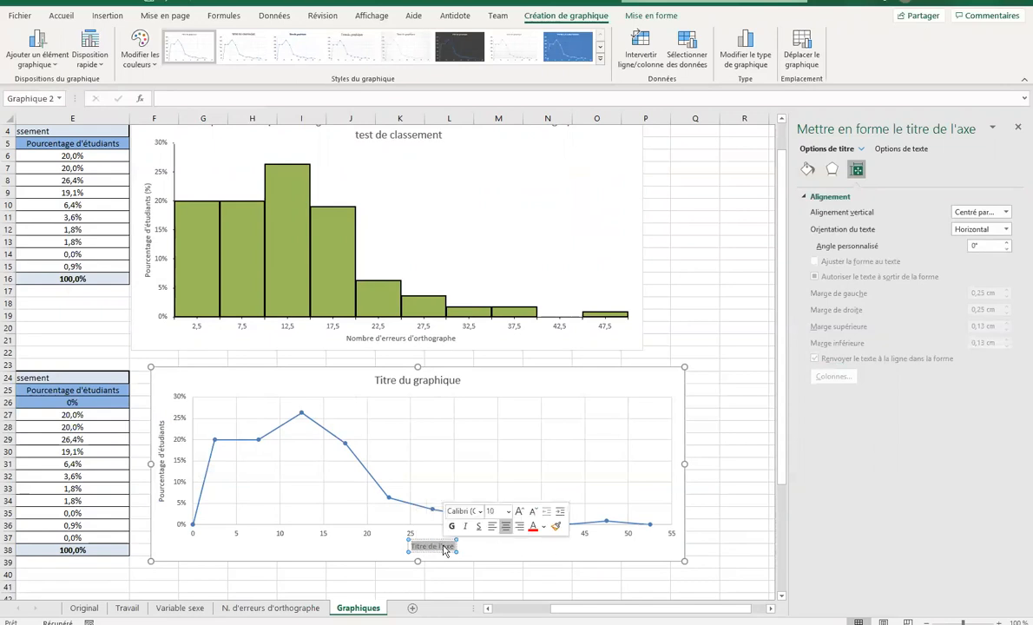
{"action": "type", "text": "Nombre d'erreurs d'orthographe"}
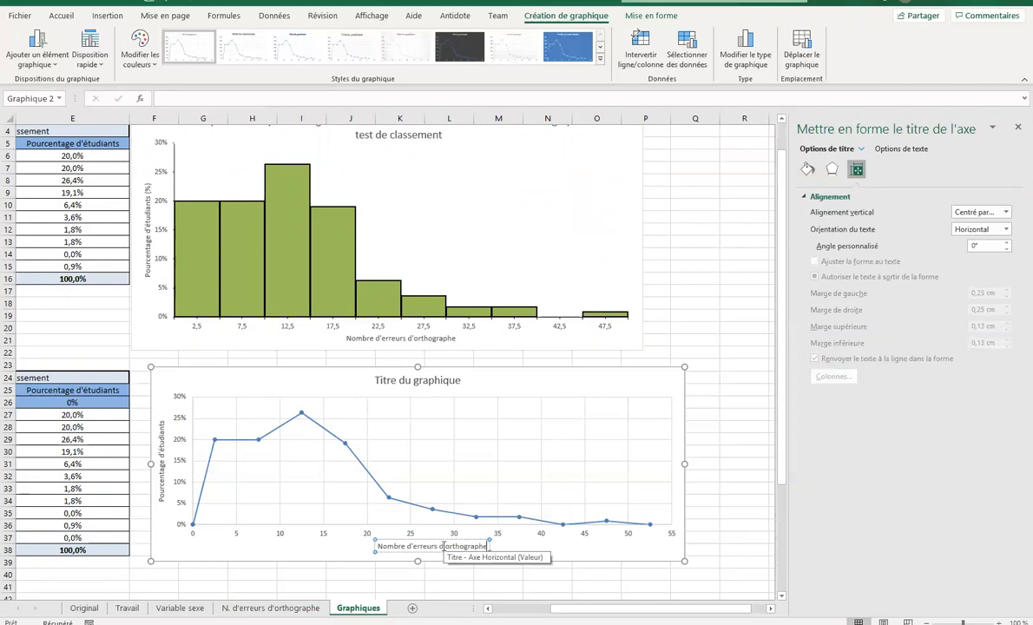
Copy the histogram's title and use it to replace the line chart's placeholder title
{"action": "left_click", "coordinate": [412, 381]}
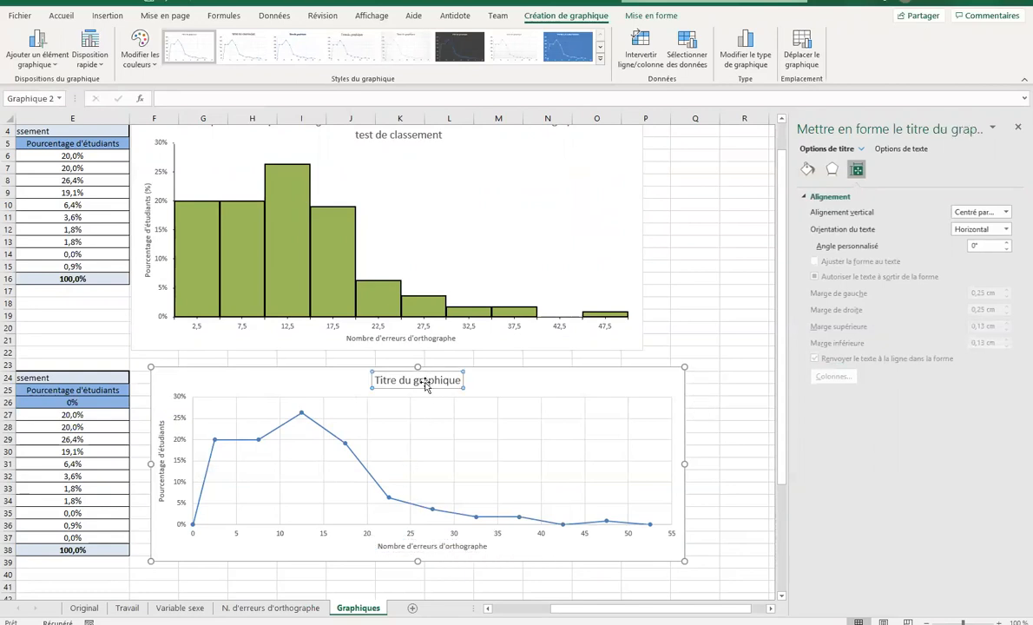
{"action": "scroll", "coordinate": [356, 182], "scroll_direction": "up", "scroll_amount": 1}
{"action": "left_click", "coordinate": [370, 161]}
{"action": "double_click", "coordinate": [370, 161]}
{"action": "left_click", "coordinate": [370, 161]}
{"action": "key", "text": "ctrl+c"}
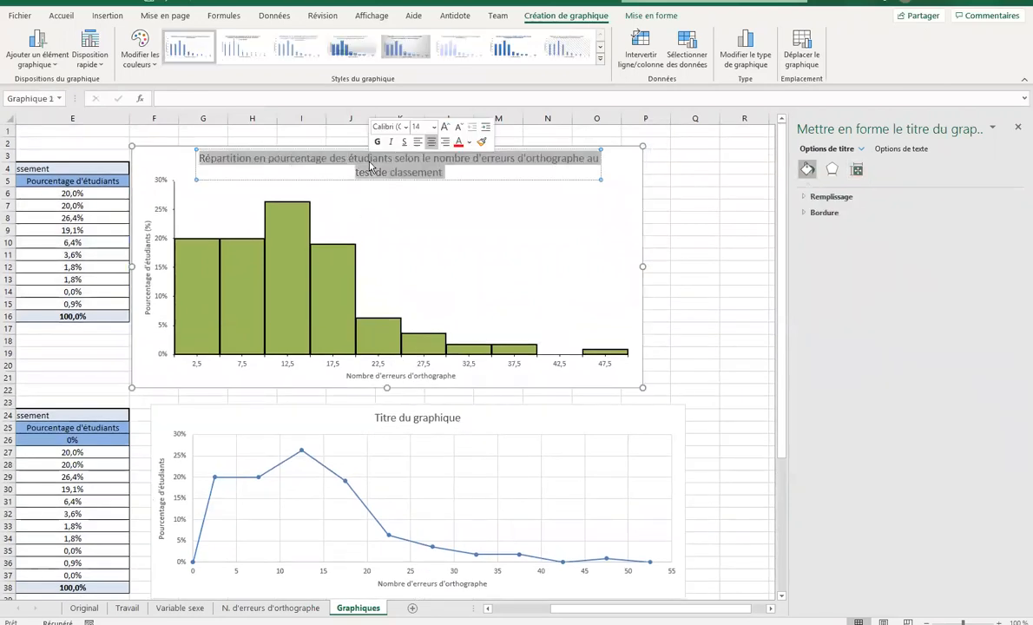
{"action": "left_click", "coordinate": [430, 418]}
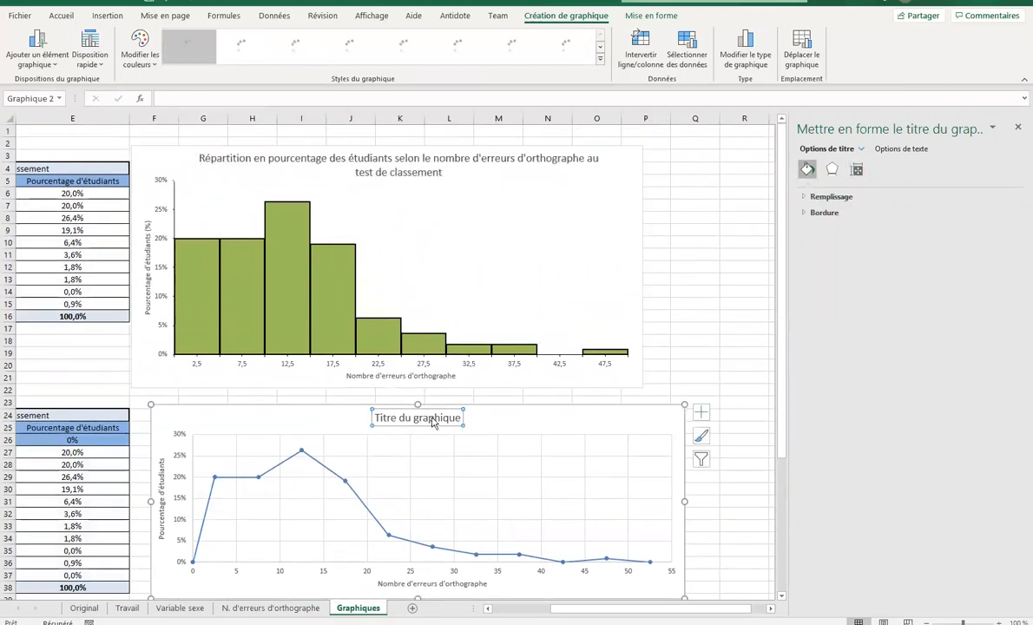
{"action": "double_click", "coordinate": [434, 419]}
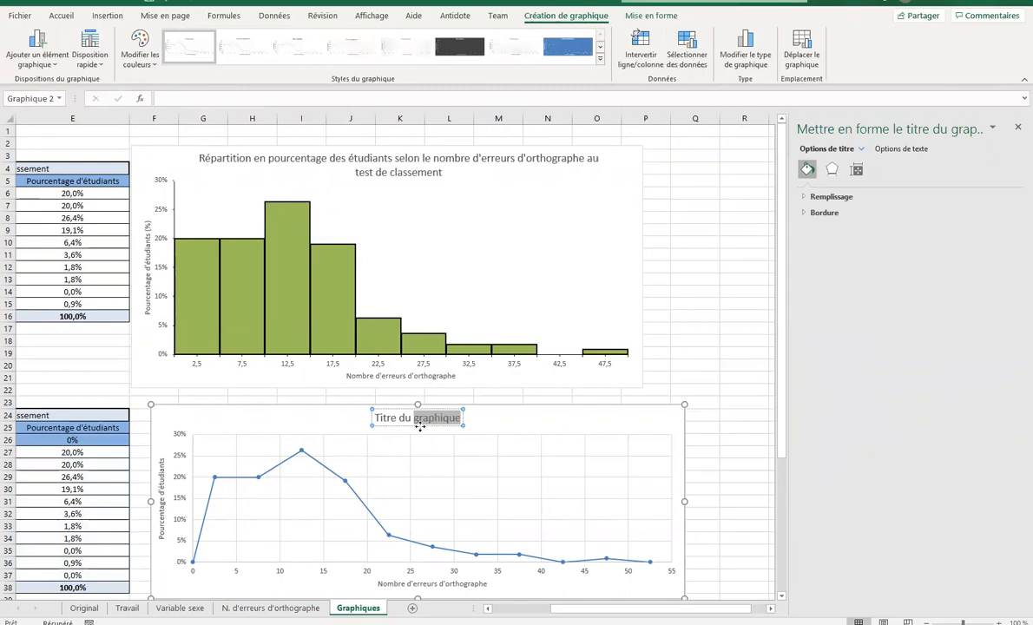
{"action": "triple_click", "coordinate": [412, 420]}
{"action": "key", "text": "ctrl+v"}
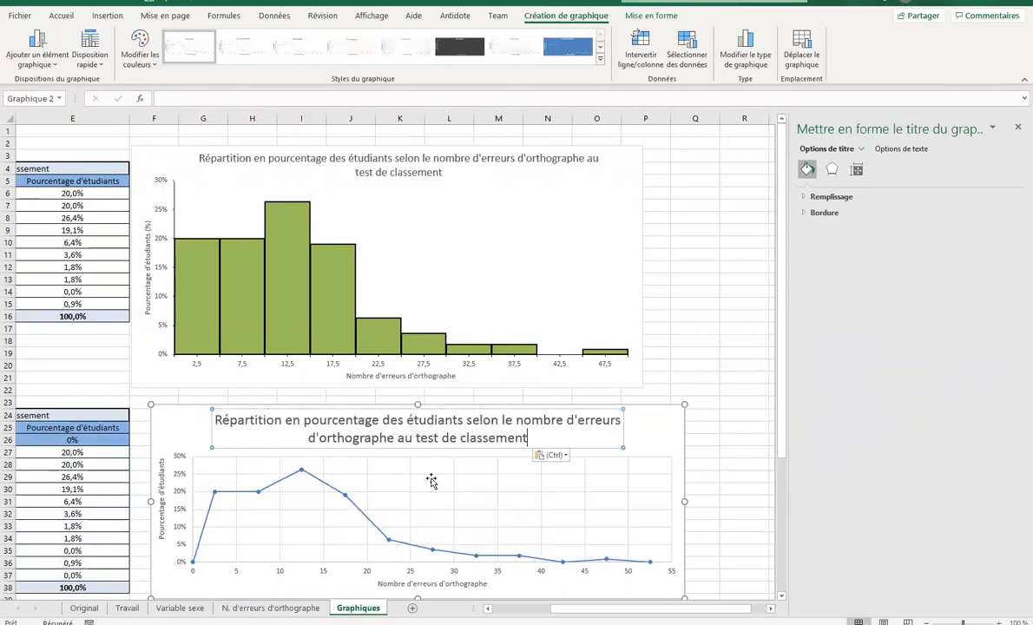
Narrow the line chart to slightly less than the histogram's width and extend its height down to about row 41
{"action": "left_click", "coordinate": [427, 488]}
{"action": "left_click_drag", "start_coordinate": [672, 508], "coordinate": [647, 504]}
{"action": "scroll", "coordinate": [604, 477], "scroll_direction": "down", "scroll_amount": 3}
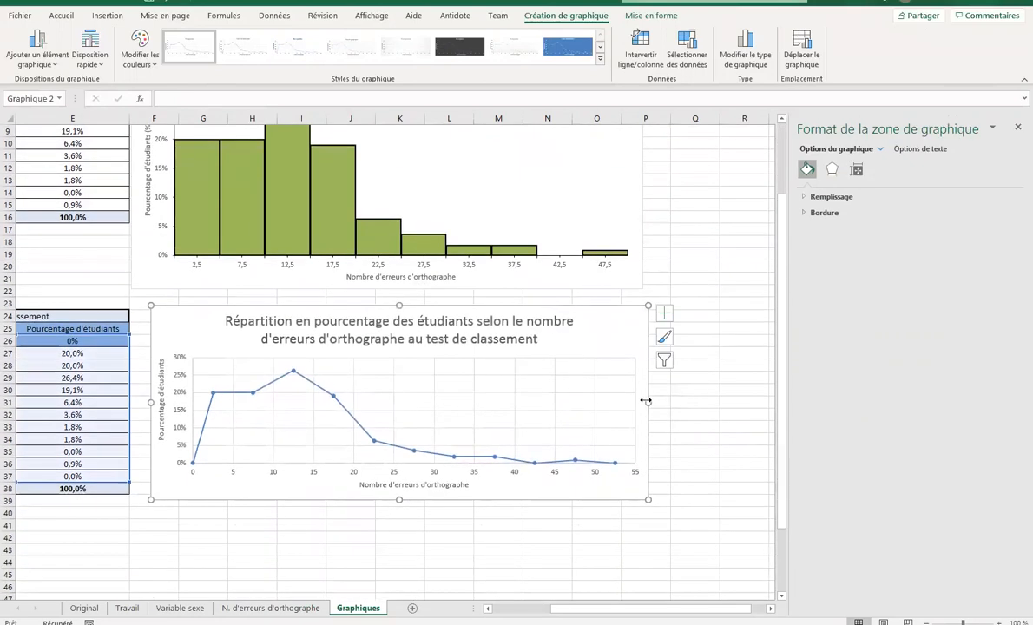
{"action": "left_click_drag", "start_coordinate": [603, 402], "coordinate": [604, 403]}
{"action": "left_click_drag", "start_coordinate": [377, 500], "coordinate": [368, 536]}
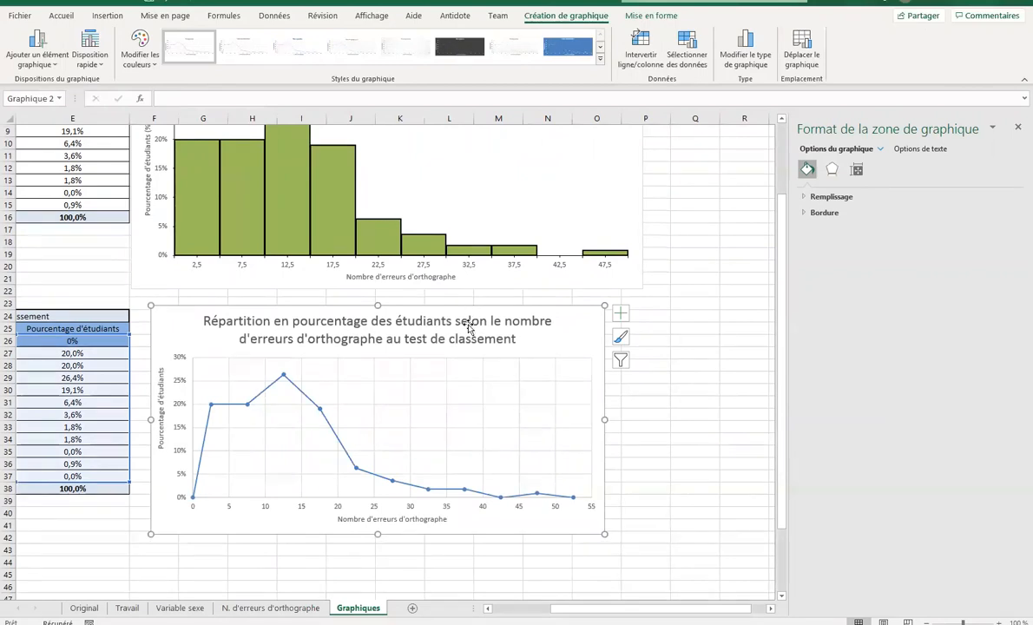
Shift the line chart's vertical axis title slightly down to center it along the axis, and check the polygon's points
{"action": "left_click", "coordinate": [161, 404]}
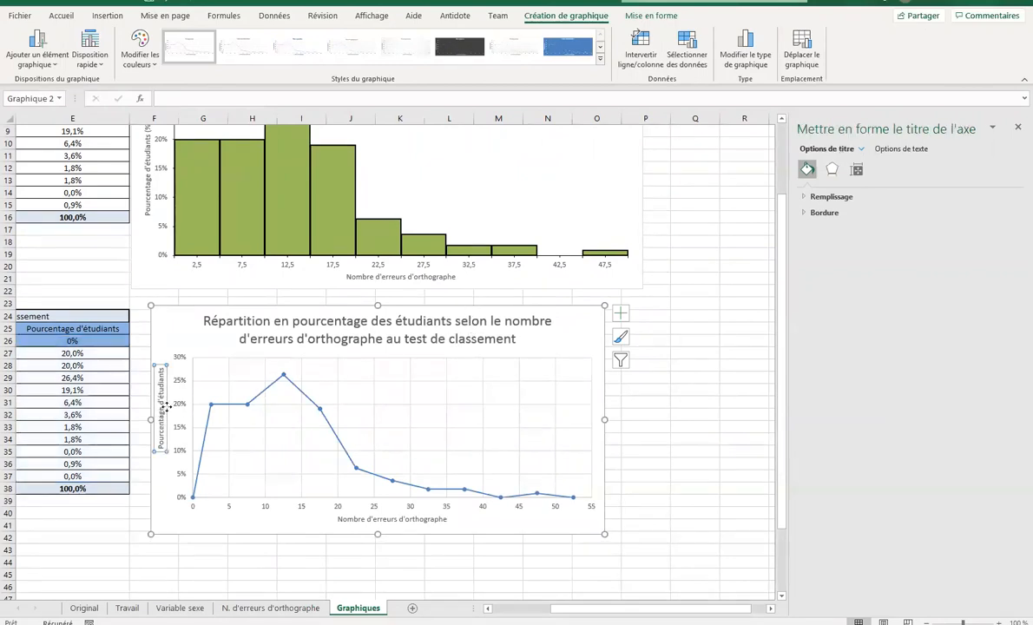
{"action": "left_click_drag", "start_coordinate": [164, 425], "coordinate": [165, 443]}
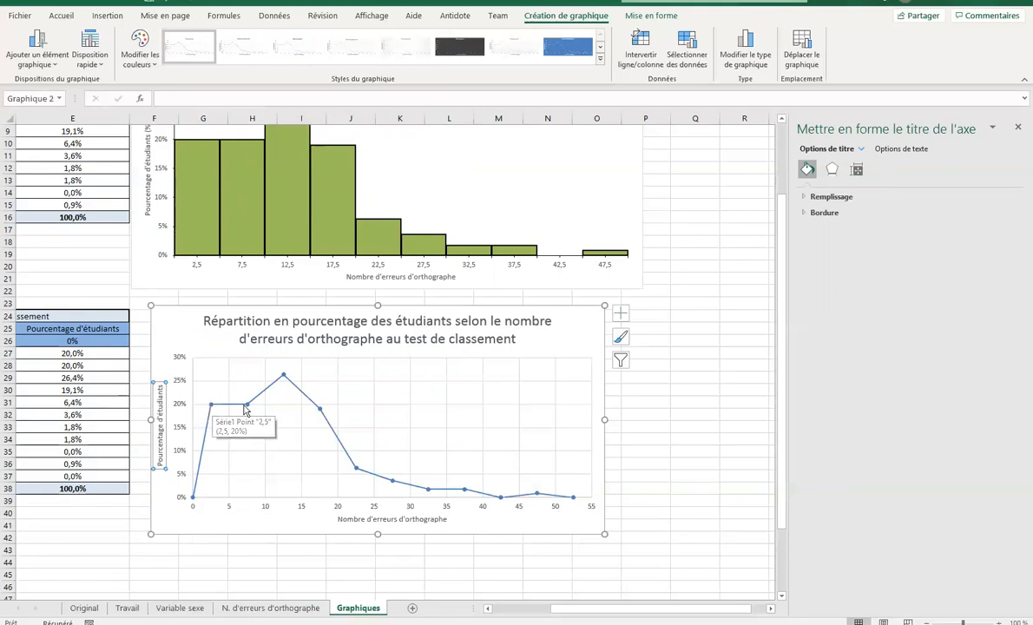
{"action": "mouse_move", "coordinate": [248, 409]}
{"action": "mouse_move", "coordinate": [281, 375]}
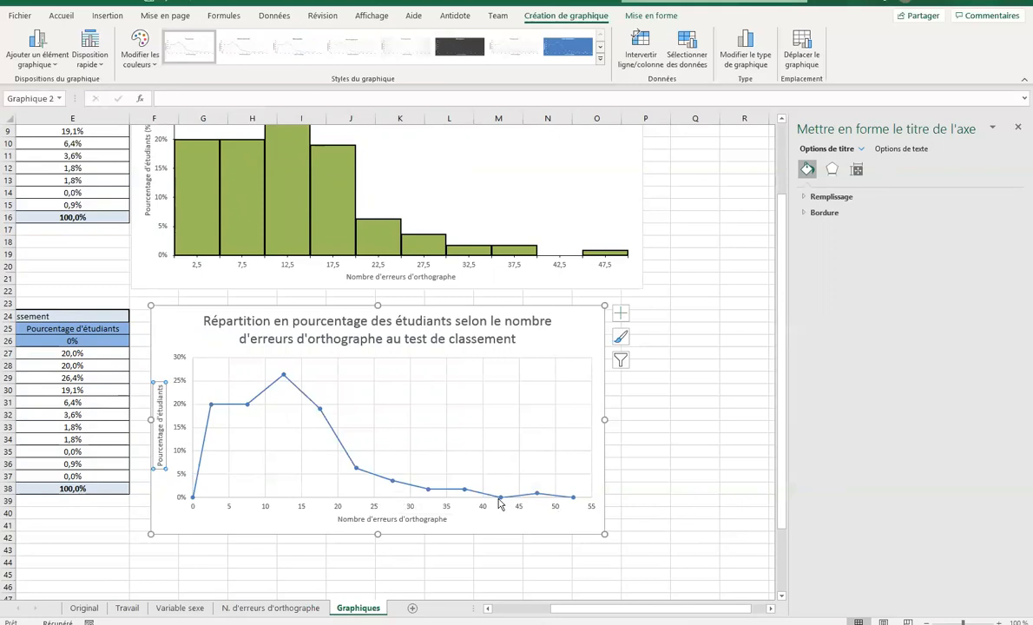
{"action": "mouse_move", "coordinate": [193, 500]}
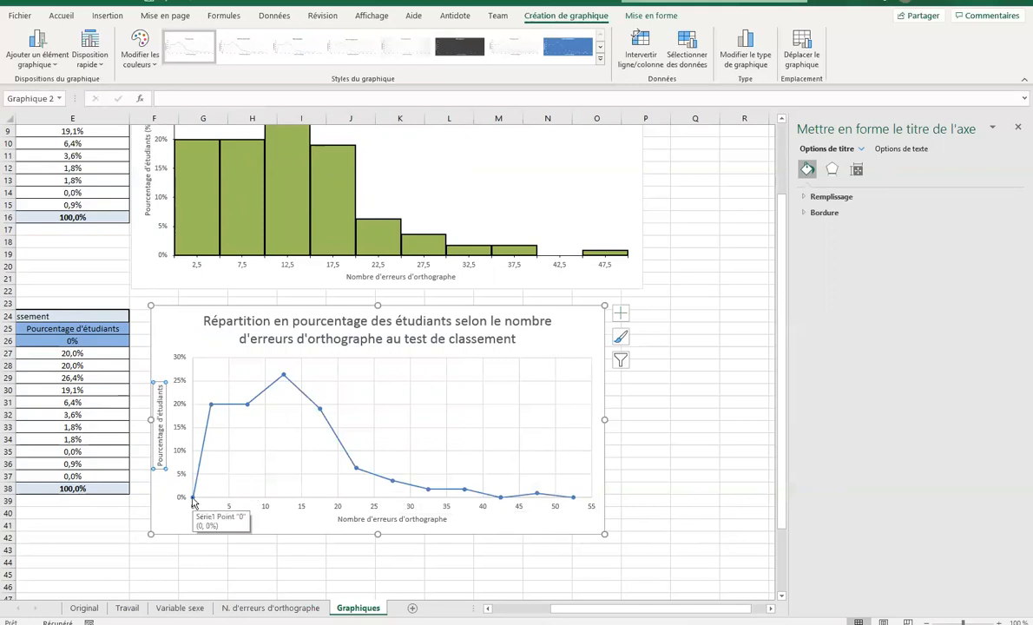
{"action": "mouse_move", "coordinate": [574, 501]}
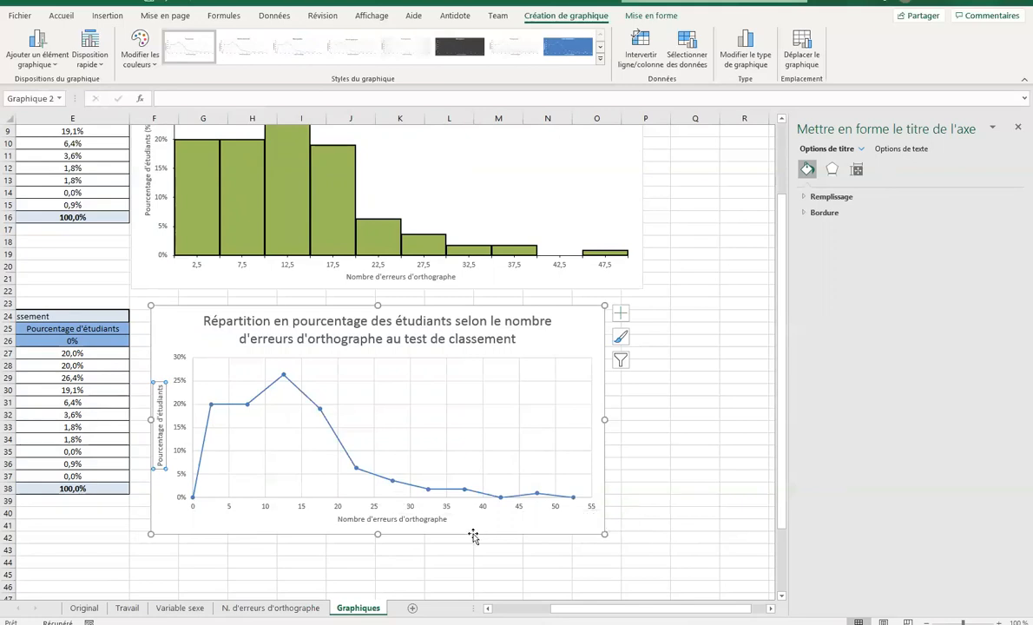
Add a new worksheet after Graphiques and name it "Courbe de fréq. cumul."
{"action": "left_click_drag", "start_coordinate": [607, 609], "coordinate": [549, 609]}
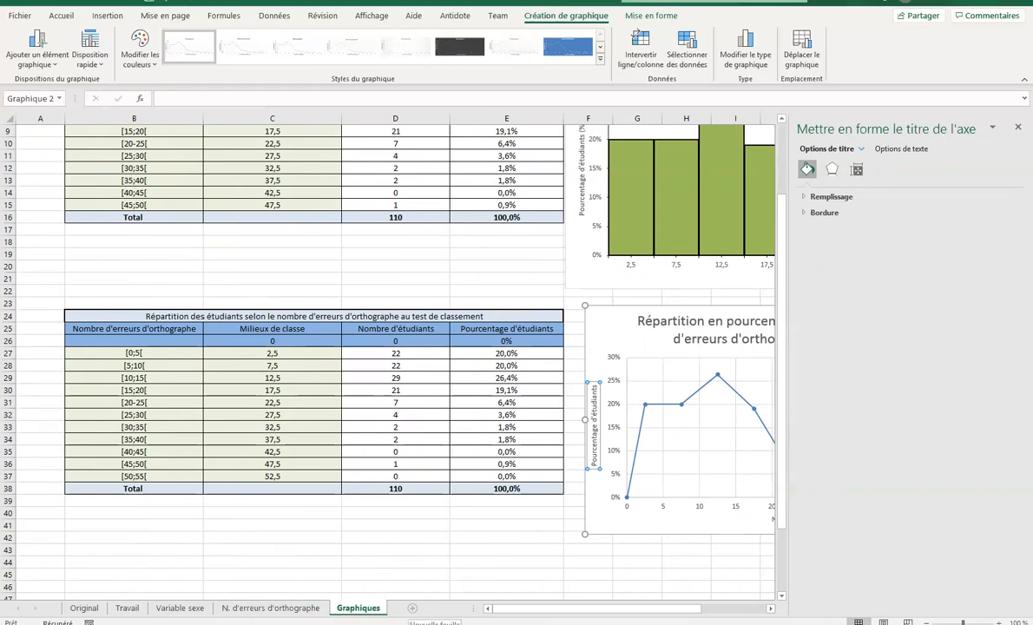
{"action": "left_click", "coordinate": [412, 607]}
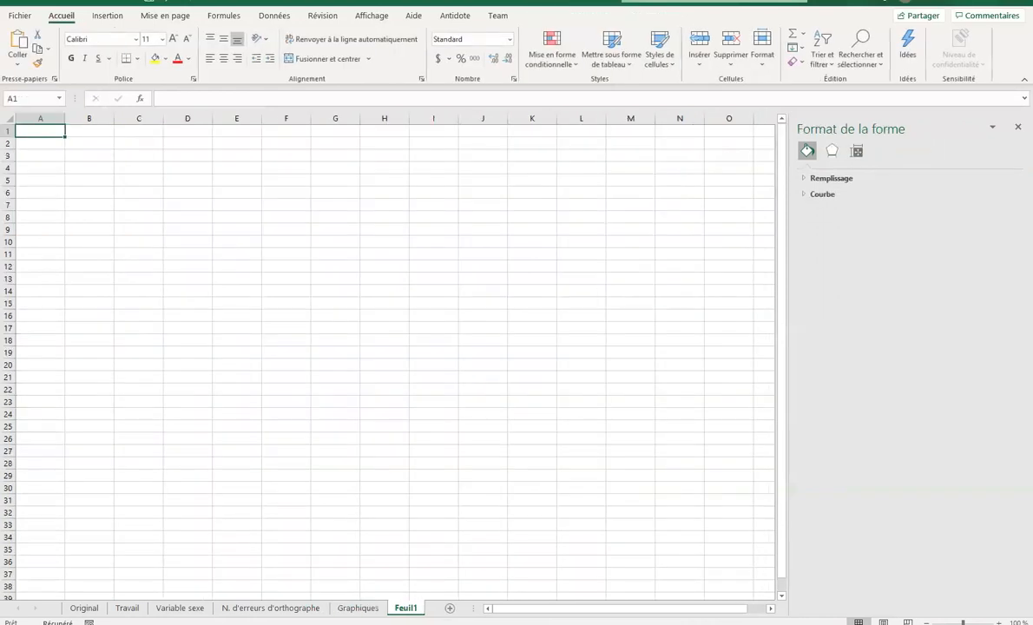
{"action": "double_click", "coordinate": [406, 608]}
{"action": "type", "text": "Courb"}
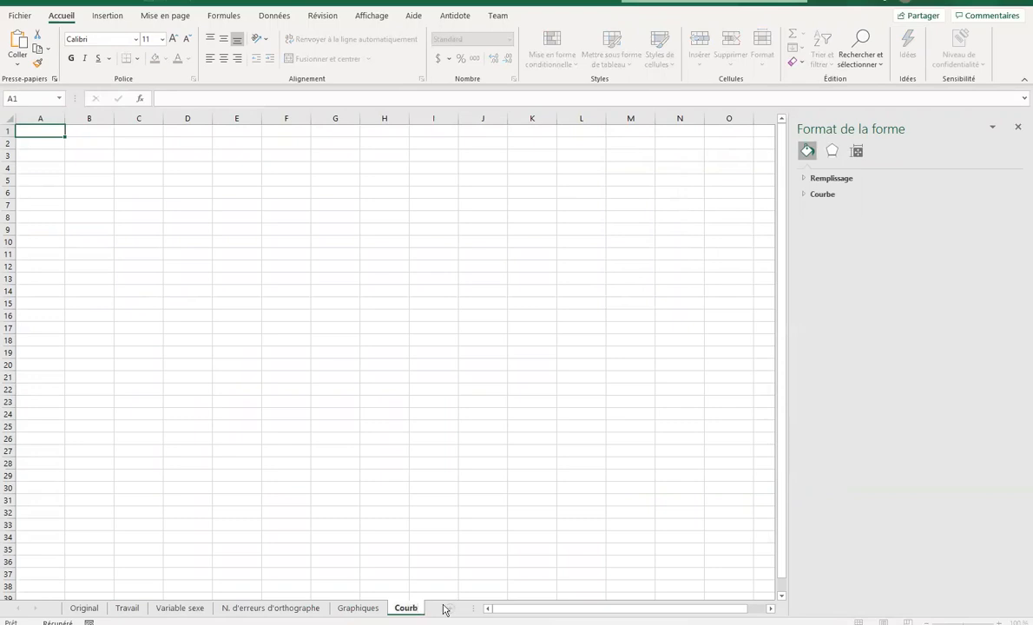
{"action": "type", "text": "r de fréq. cu"}
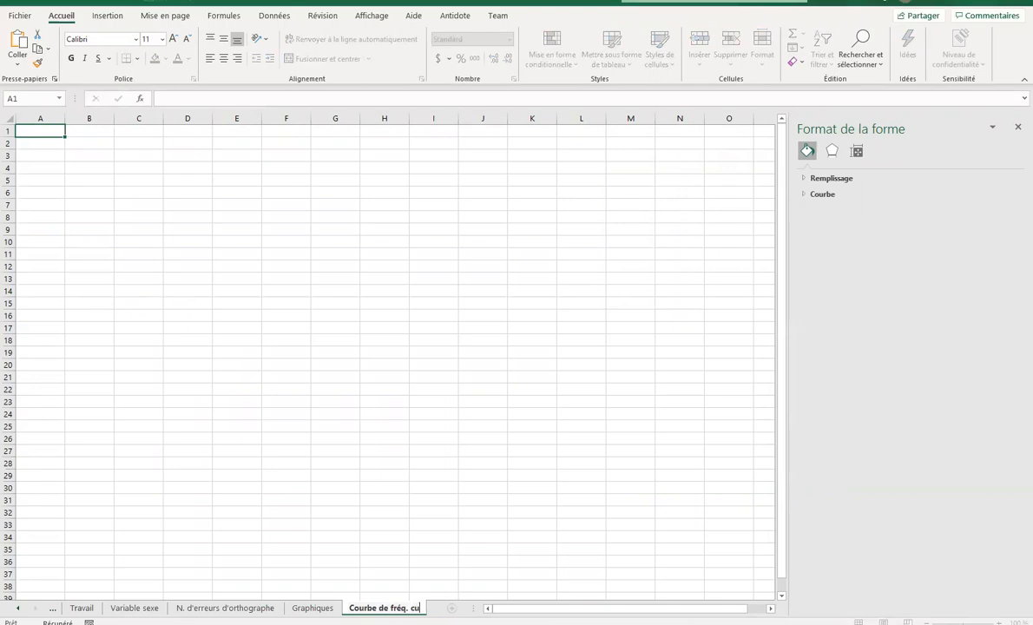
{"action": "type", "text": "mul."}
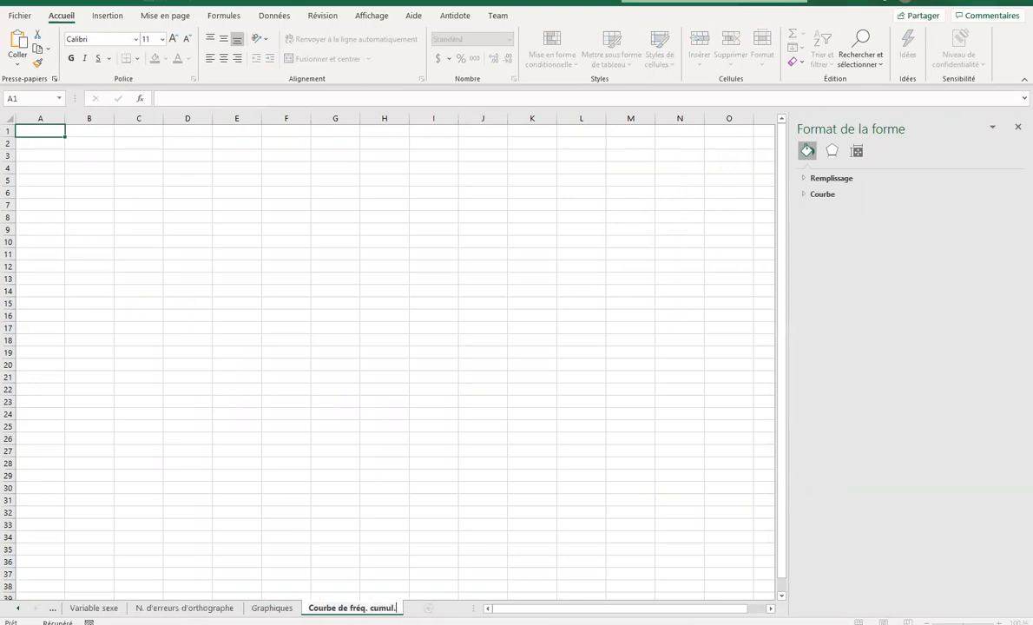
{"action": "key", "text": "Return"}
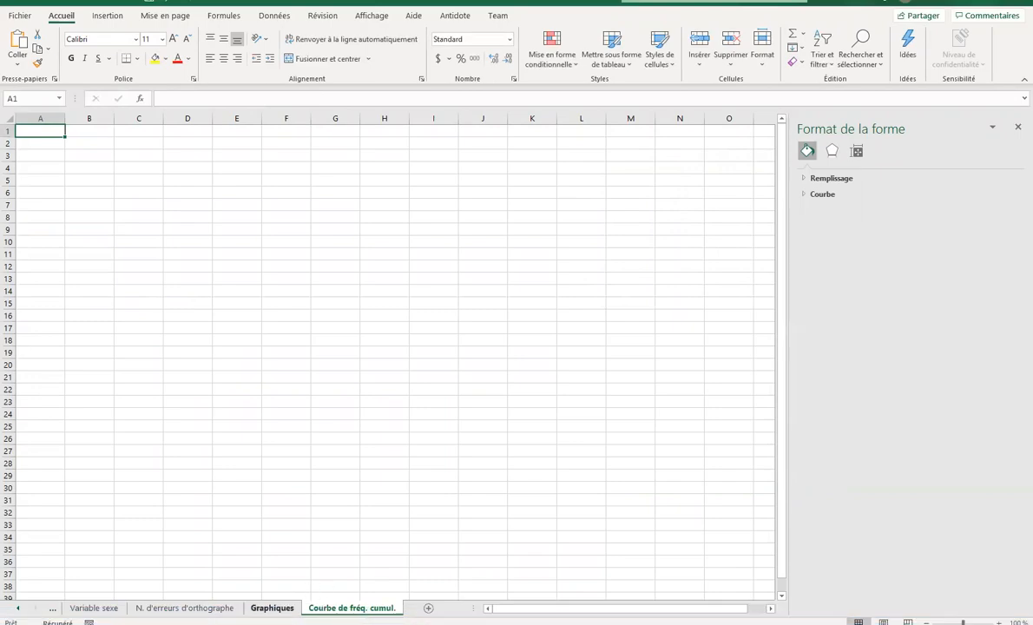
Return to the Graphiques sheet and review both distribution tables alongside their charts
{"action": "left_click", "coordinate": [272, 607]}
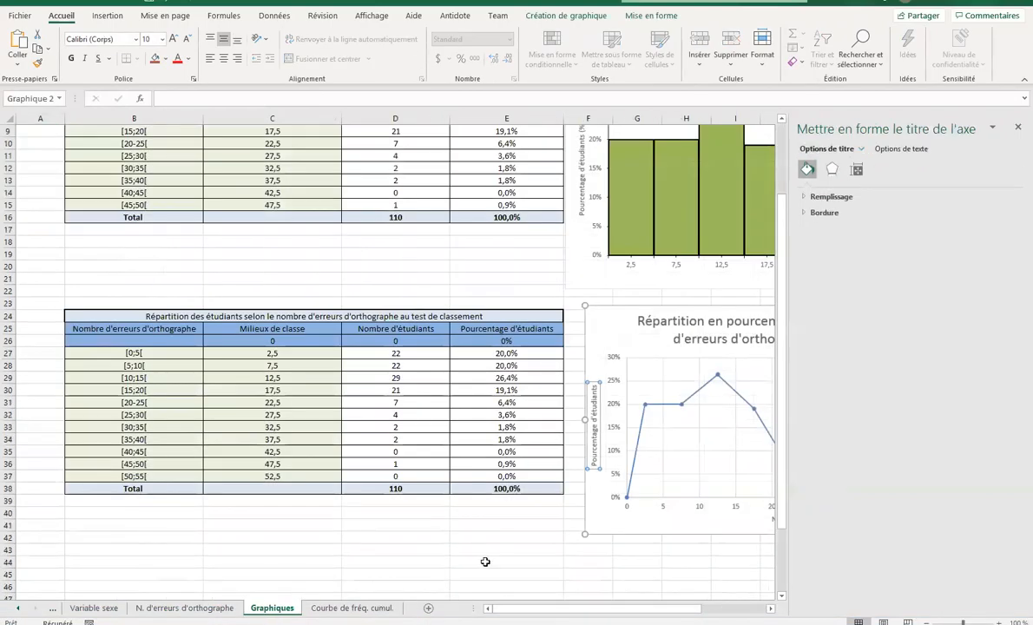
{"action": "scroll", "coordinate": [485, 564], "scroll_direction": "down", "scroll_amount": 1, "text": "ctrl"}
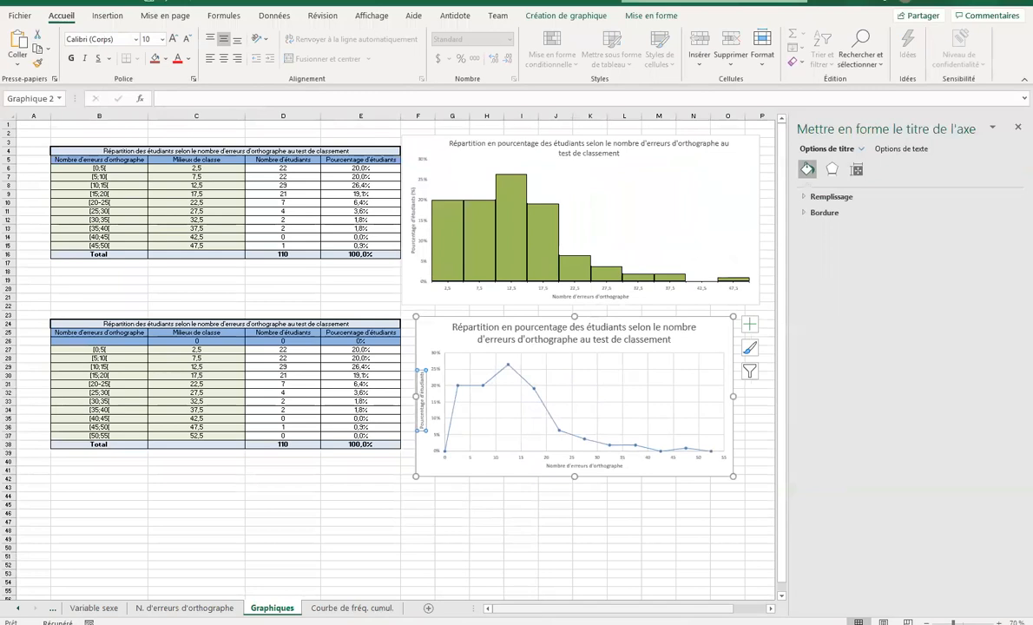
{"action": "left_click", "coordinate": [354, 350]}
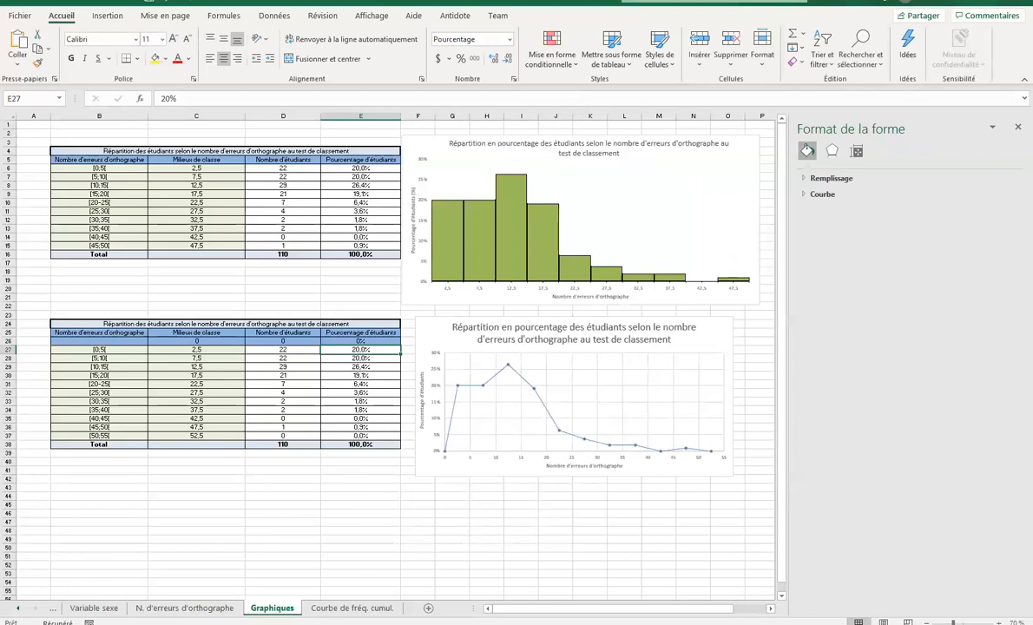
Open the Travail sheet and examine the pivot tables for the sex variable and the spelling errors
{"action": "left_click", "coordinate": [53, 608]}
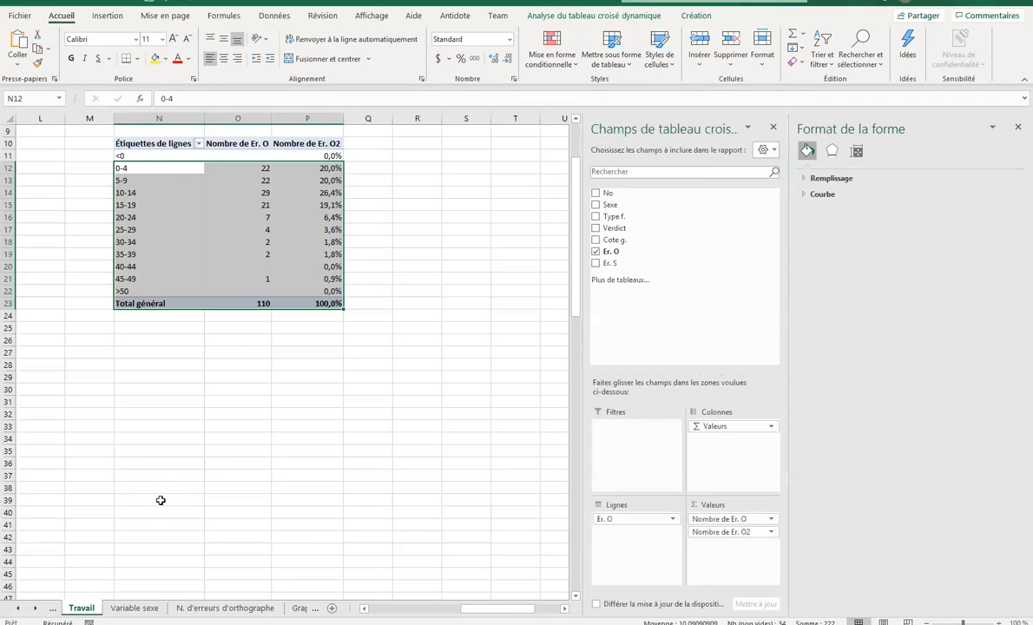
{"action": "scroll", "coordinate": [161, 499], "scroll_direction": "down", "scroll_amount": 3}
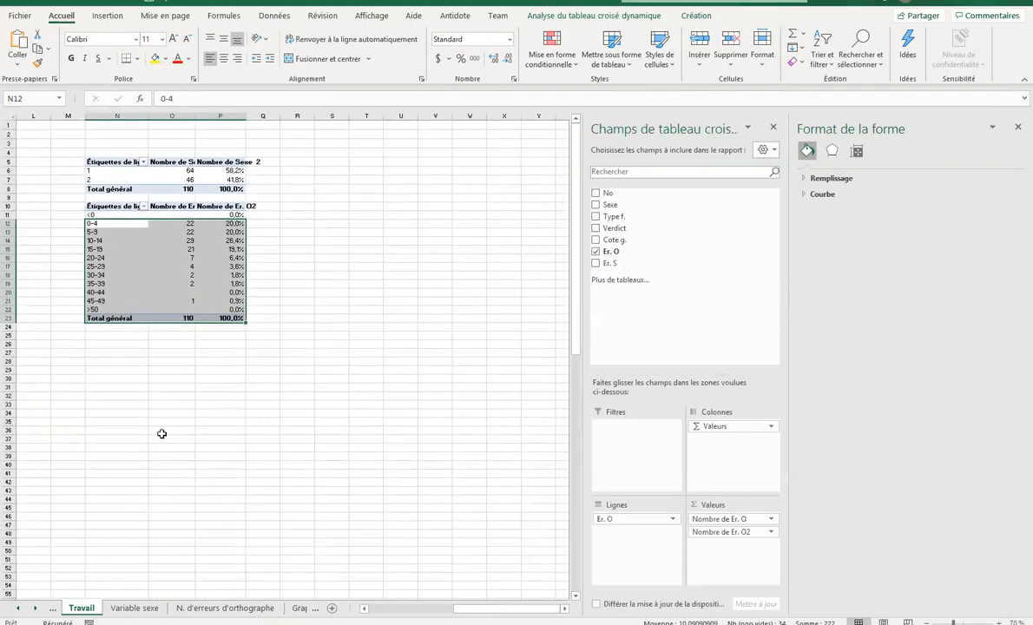
{"action": "left_click", "coordinate": [161, 433]}
{"action": "scroll", "coordinate": [560, 415], "scroll_direction": "left", "scroll_amount": 5}
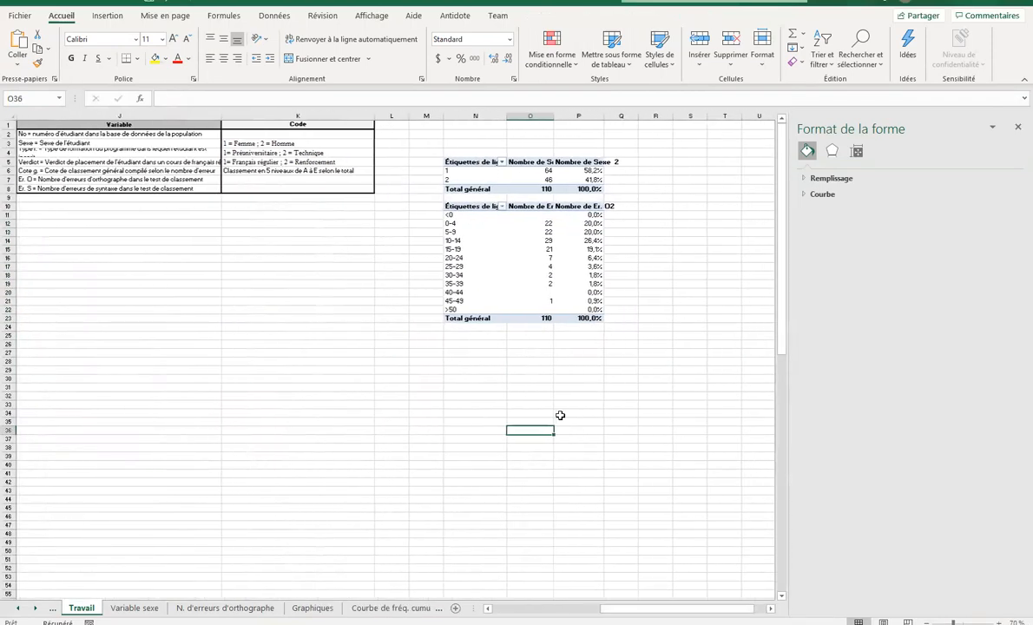
{"action": "left_click", "coordinate": [472, 284]}
{"action": "left_click", "coordinate": [453, 180]}
{"action": "left_click", "coordinate": [460, 164]}
{"action": "left_click", "coordinate": [465, 226]}
{"action": "left_click", "coordinate": [527, 250]}
{"action": "left_click_drag", "start_coordinate": [521, 608], "coordinate": [538, 607]}
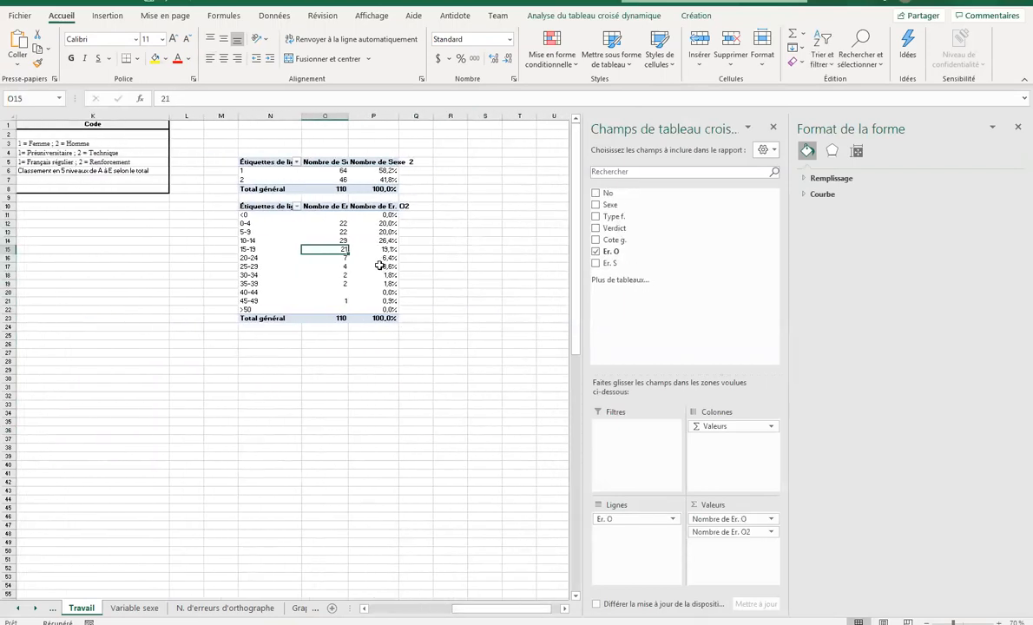
Add the Er. O field a third time to the values of the spelling-error pivot table and check the new column
{"action": "left_click", "coordinate": [381, 266]}
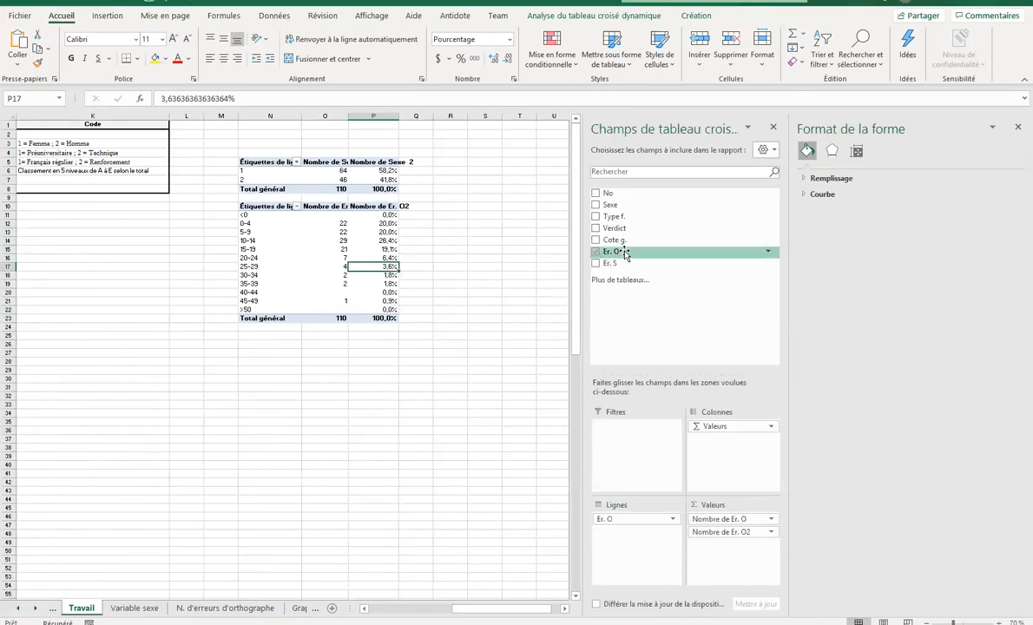
{"action": "mouse_move", "coordinate": [624, 254]}
{"action": "left_mouse_down"}
{"action": "mouse_move", "coordinate": [659, 282]}
{"action": "mouse_move", "coordinate": [664, 338]}
{"action": "mouse_move", "coordinate": [618, 330]}
{"action": "mouse_move", "coordinate": [597, 266]}
{"action": "mouse_move", "coordinate": [607, 254]}
{"action": "left_mouse_up"}
{"action": "left_click_drag", "start_coordinate": [614, 254], "coordinate": [736, 551]}
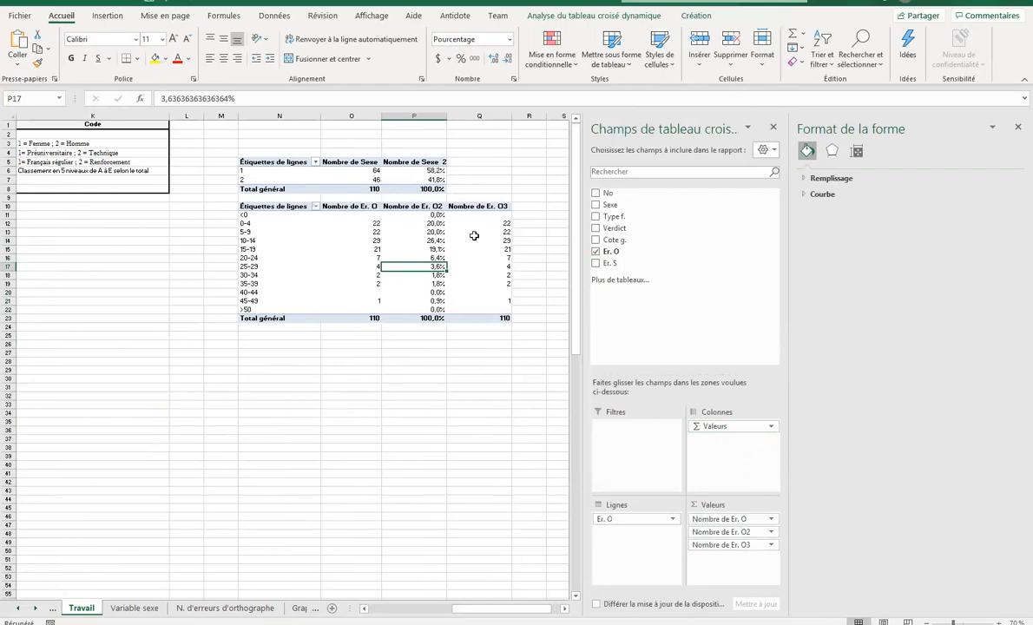
{"action": "left_click", "coordinate": [498, 223]}
{"action": "left_click", "coordinate": [499, 232]}
{"action": "left_click", "coordinate": [500, 242]}
{"action": "left_click", "coordinate": [500, 250]}
{"action": "left_click", "coordinate": [500, 260]}
{"action": "left_click", "coordinate": [492, 268]}
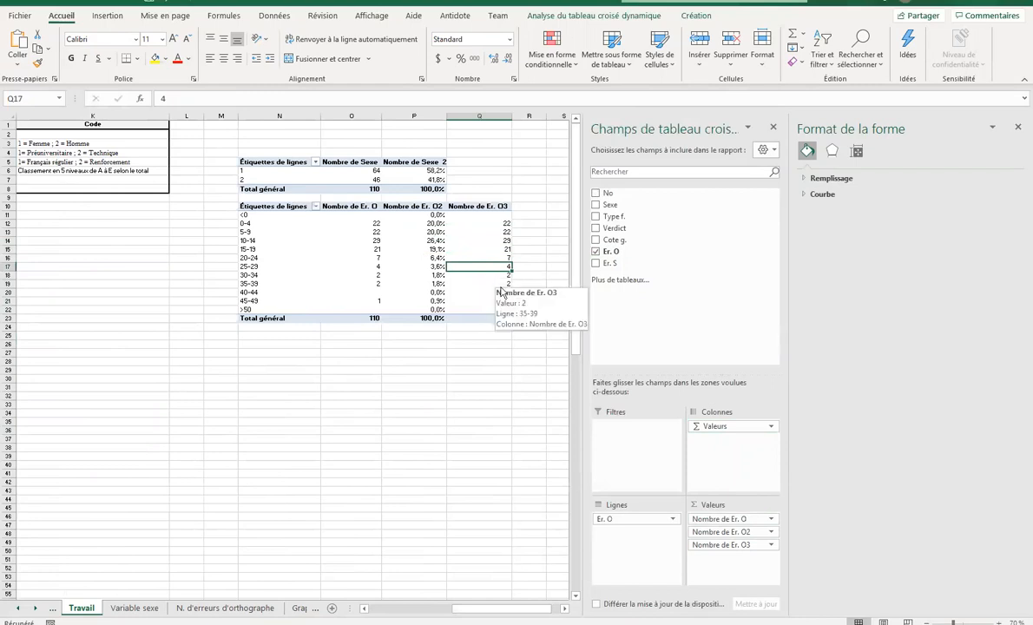
In the value field settings of Nombre de Er. O3, set the number format to Pourcentage with 1 decimal
{"action": "left_click", "coordinate": [769, 545]}
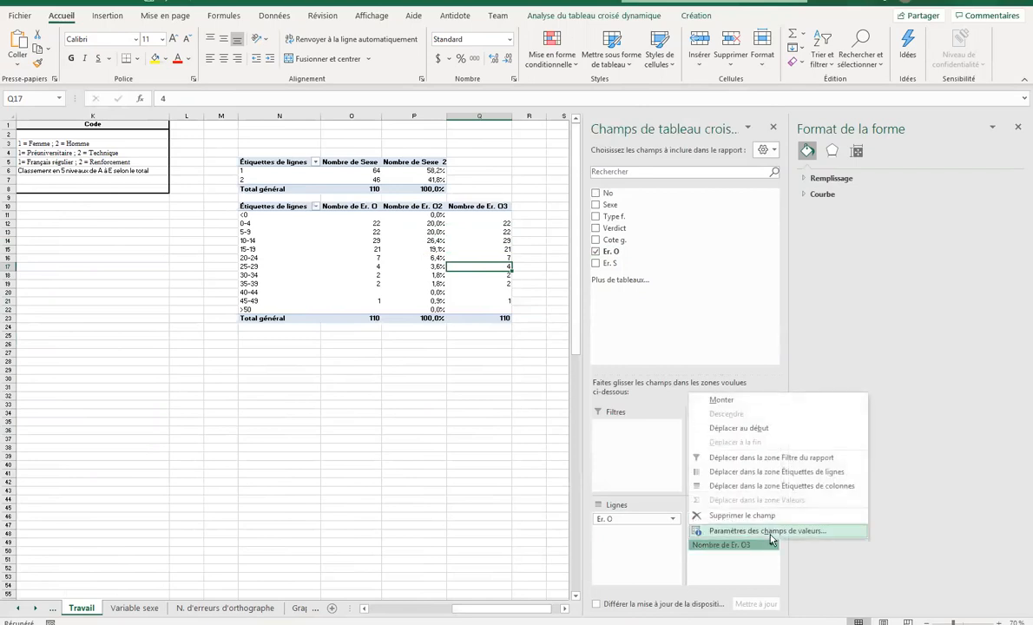
{"action": "left_click", "coordinate": [771, 532]}
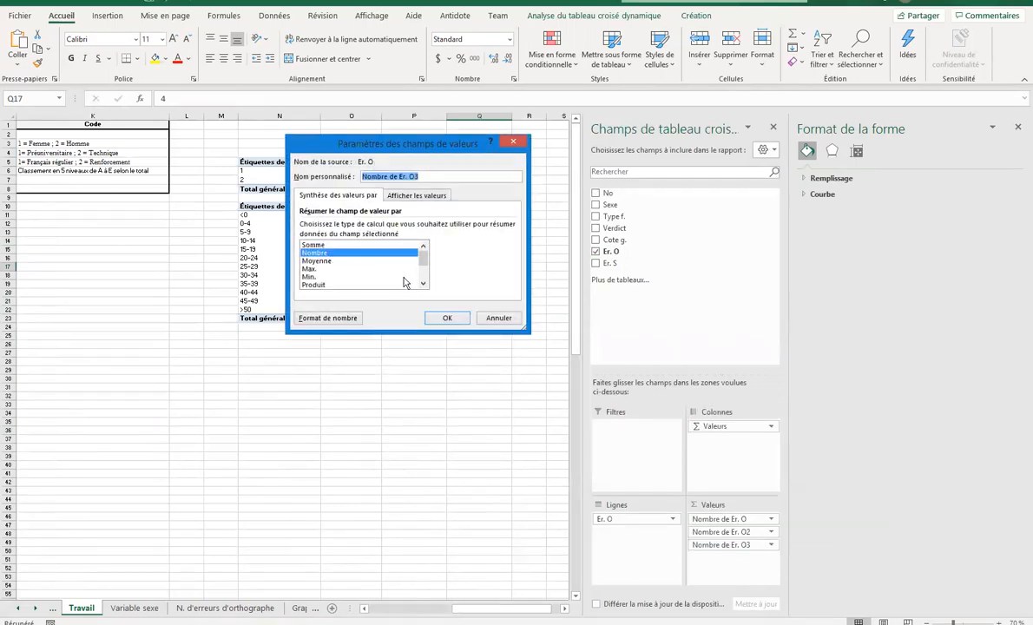
{"action": "scroll", "coordinate": [392, 265], "scroll_direction": "down", "scroll_amount": 2}
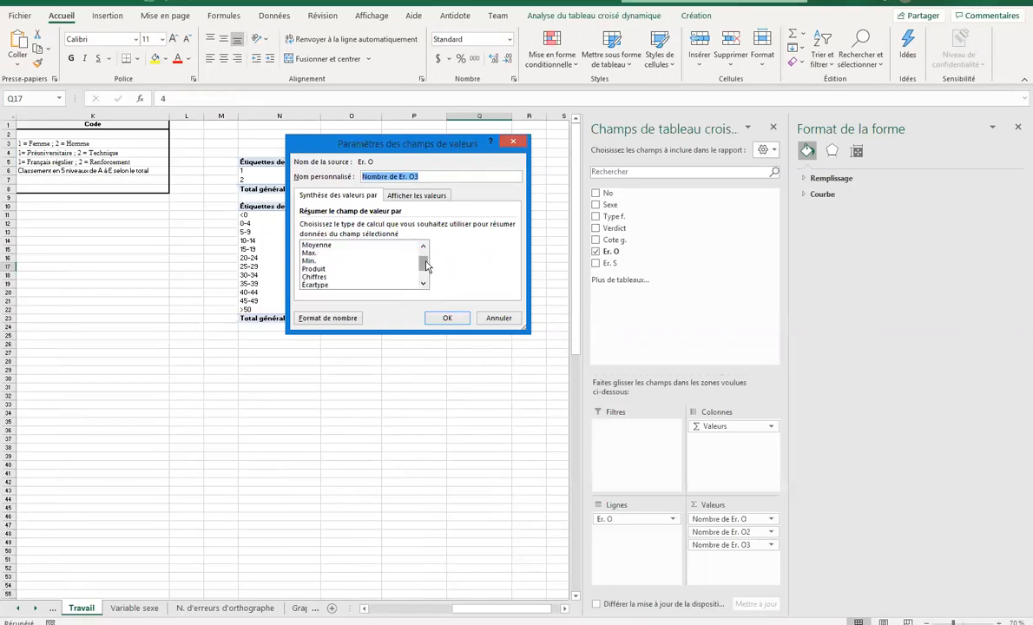
{"action": "scroll", "coordinate": [425, 244], "scroll_direction": "up", "scroll_amount": 2}
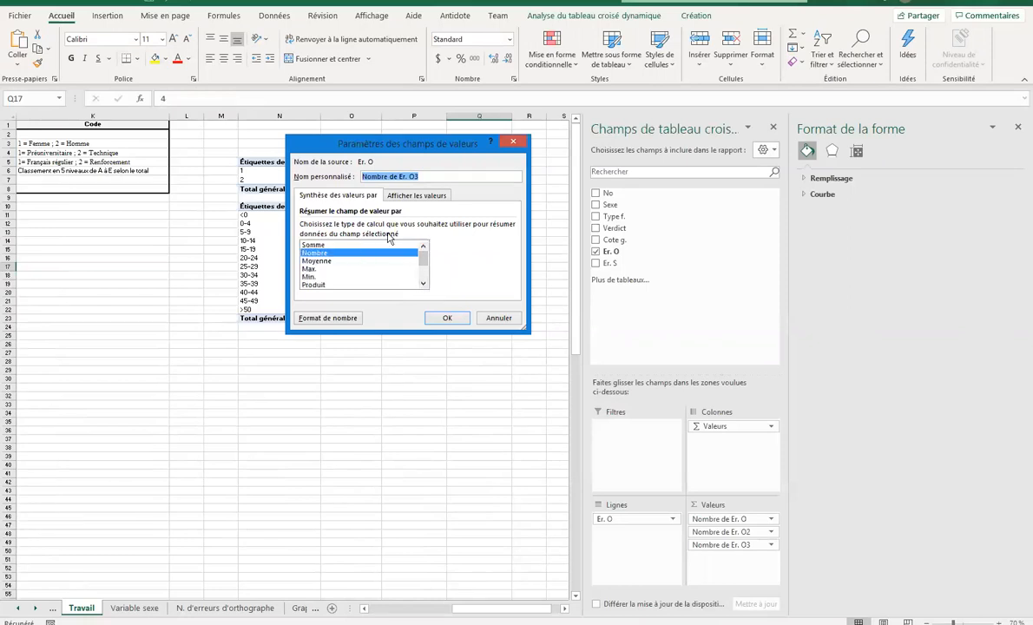
{"action": "left_click", "coordinate": [347, 319]}
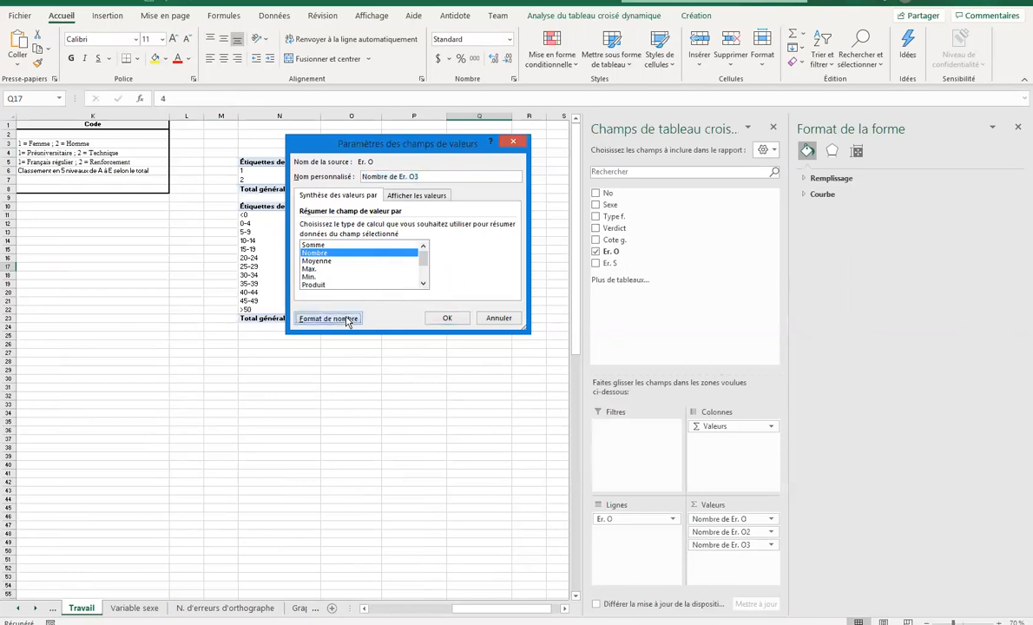
{"action": "left_click", "coordinate": [271, 189]}
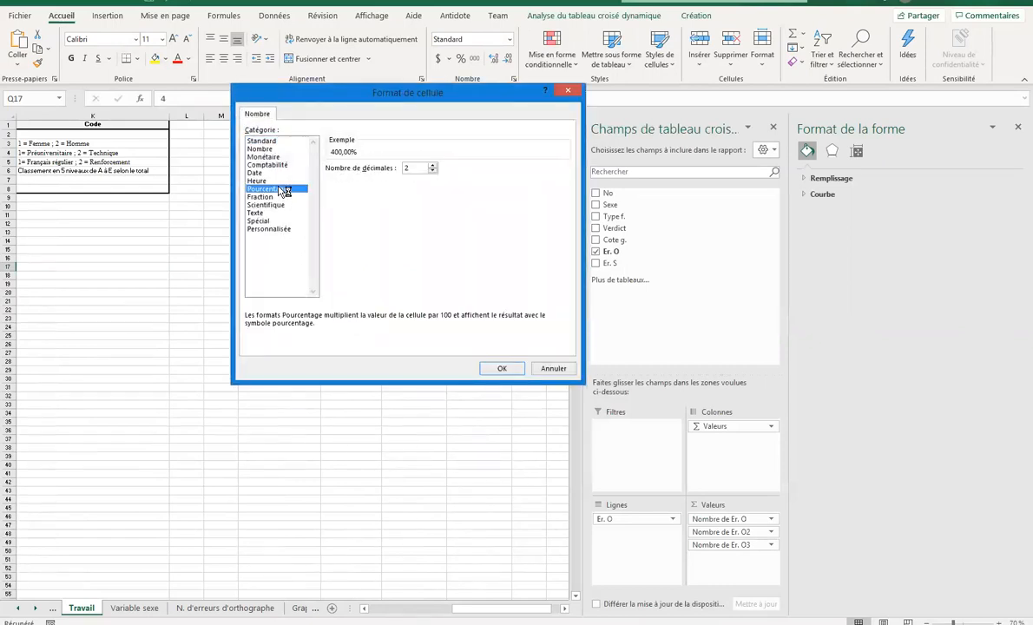
{"action": "left_click", "coordinate": [433, 170]}
{"action": "left_click", "coordinate": [497, 368]}
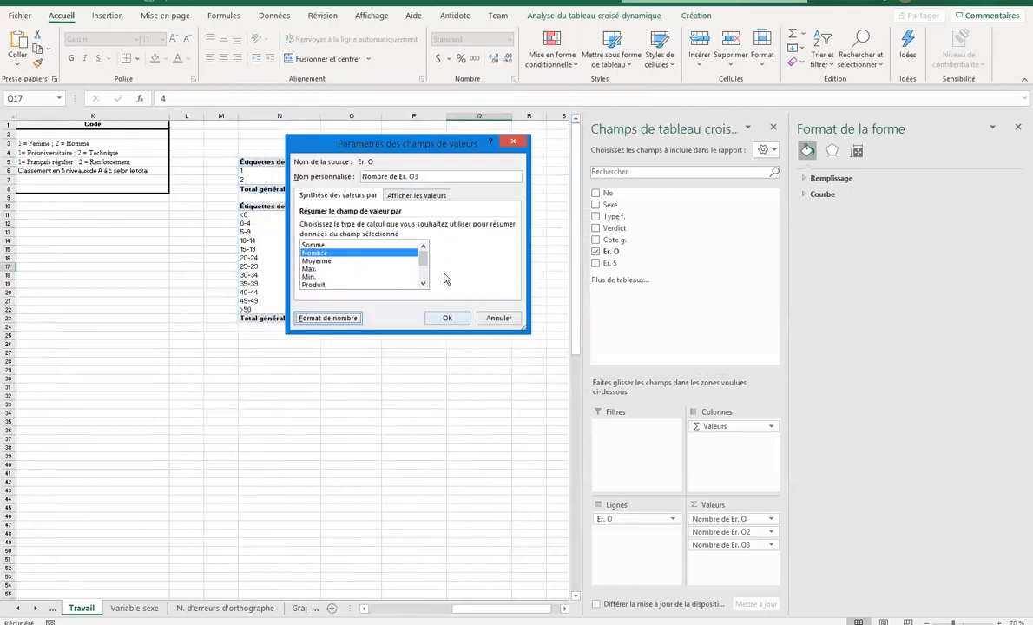
Show the Nombre de Er. O3 values as "% résultat cumulé dans" with Er. O as base field, and apply the settings
{"action": "left_click", "coordinate": [426, 197]}
{"action": "left_click", "coordinate": [427, 227]}
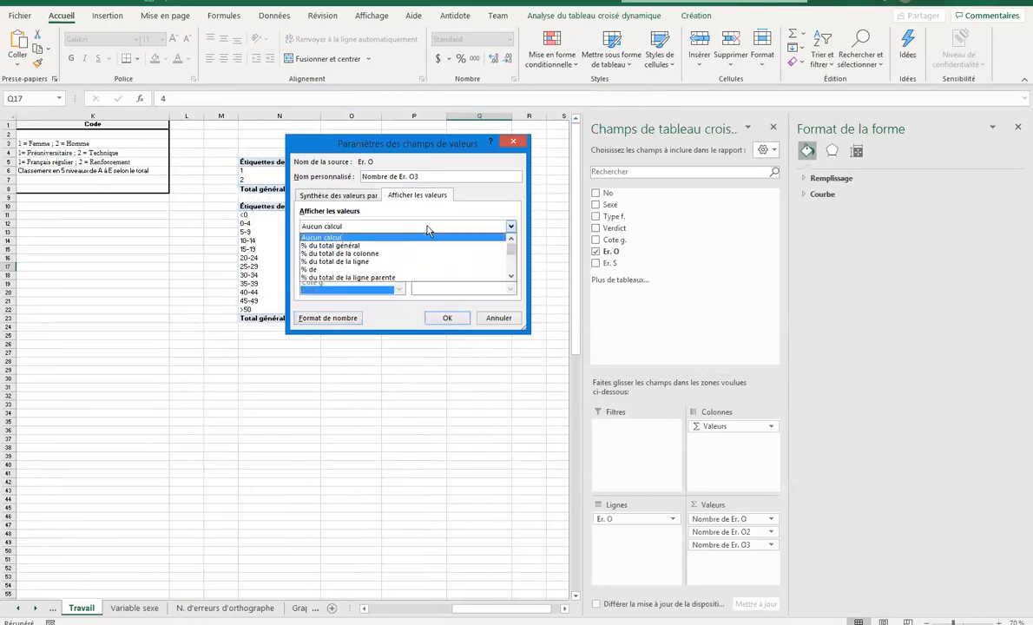
{"action": "left_click", "coordinate": [509, 277]}
{"action": "left_click", "coordinate": [509, 278]}
{"action": "left_click", "coordinate": [510, 278]}
{"action": "left_click", "coordinate": [510, 278]}
{"action": "left_click", "coordinate": [510, 278]}
{"action": "left_click", "coordinate": [510, 278]}
{"action": "left_click", "coordinate": [509, 278]}
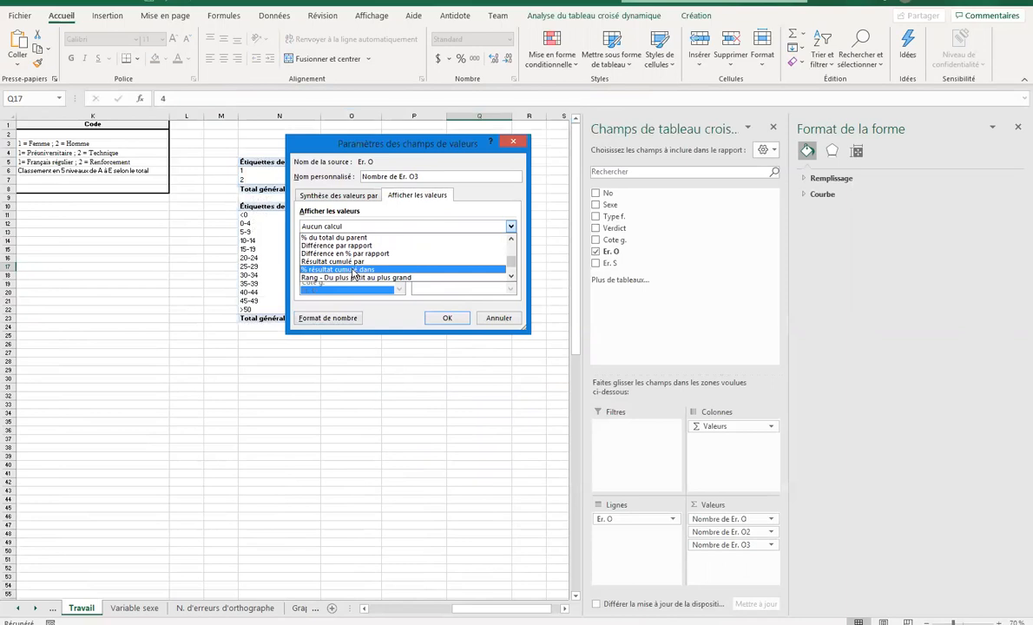
{"action": "left_click", "coordinate": [510, 278]}
{"action": "left_click", "coordinate": [509, 278]}
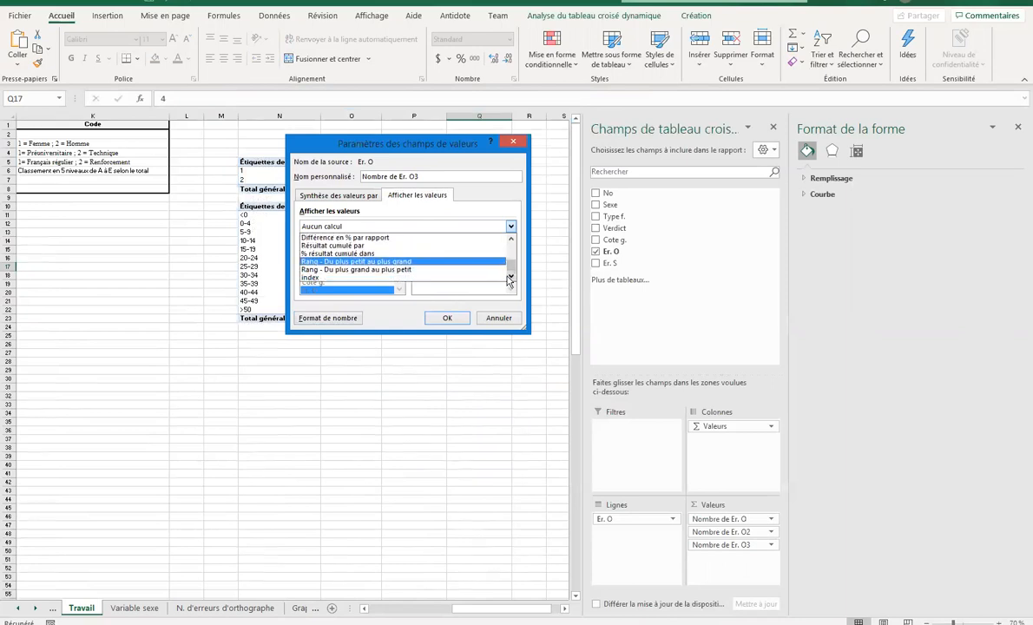
{"action": "left_click", "coordinate": [402, 253]}
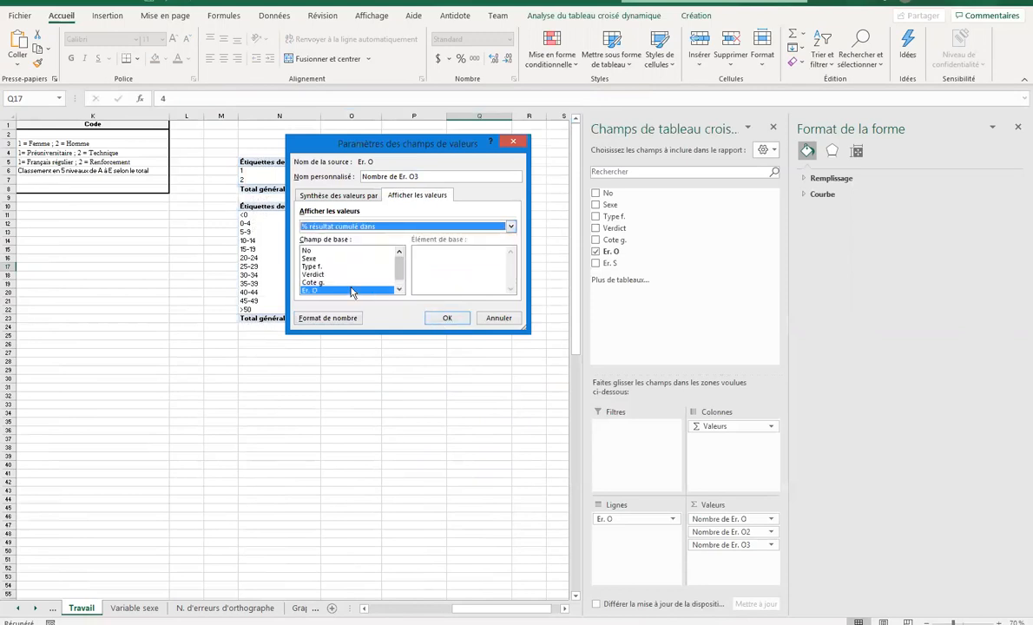
{"action": "left_click", "coordinate": [447, 319]}
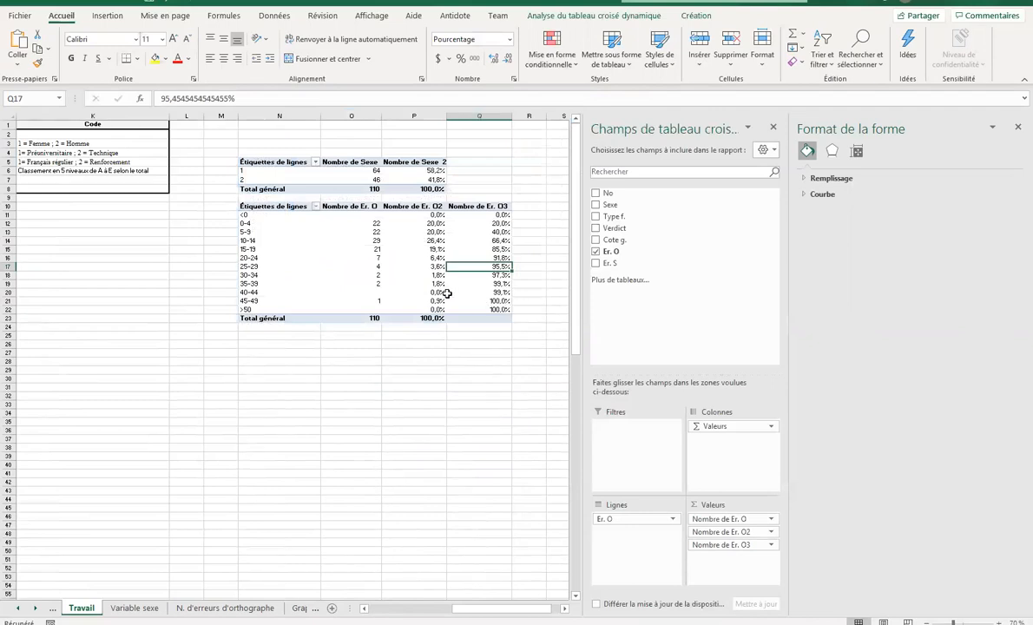
Examine the cumulative percentages in the new pivot column from the 0-4 class to the 45-49 class
{"action": "left_click", "coordinate": [483, 224]}
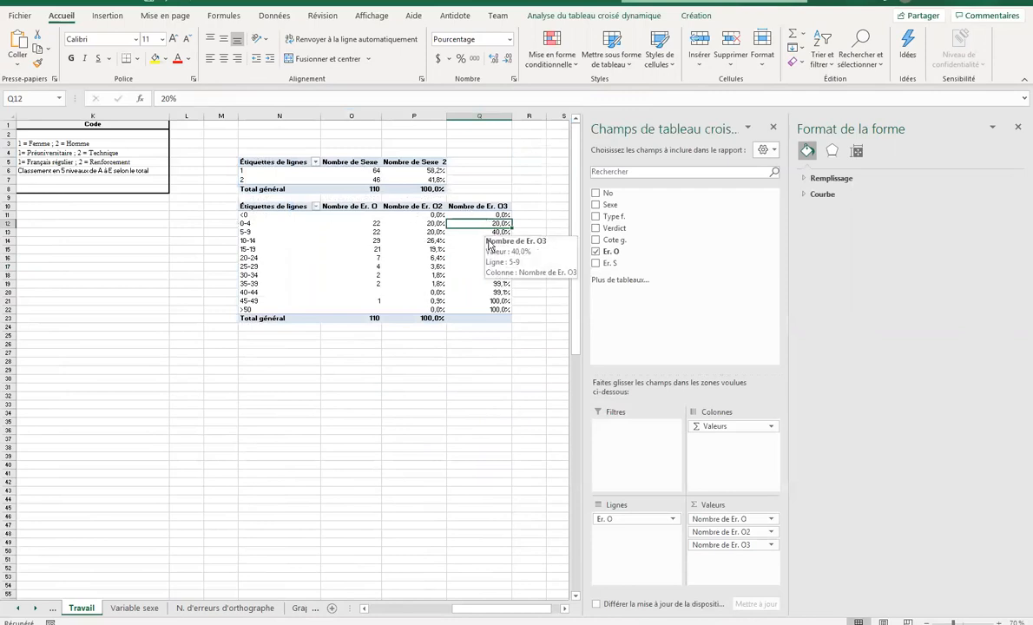
{"action": "left_click", "coordinate": [255, 300]}
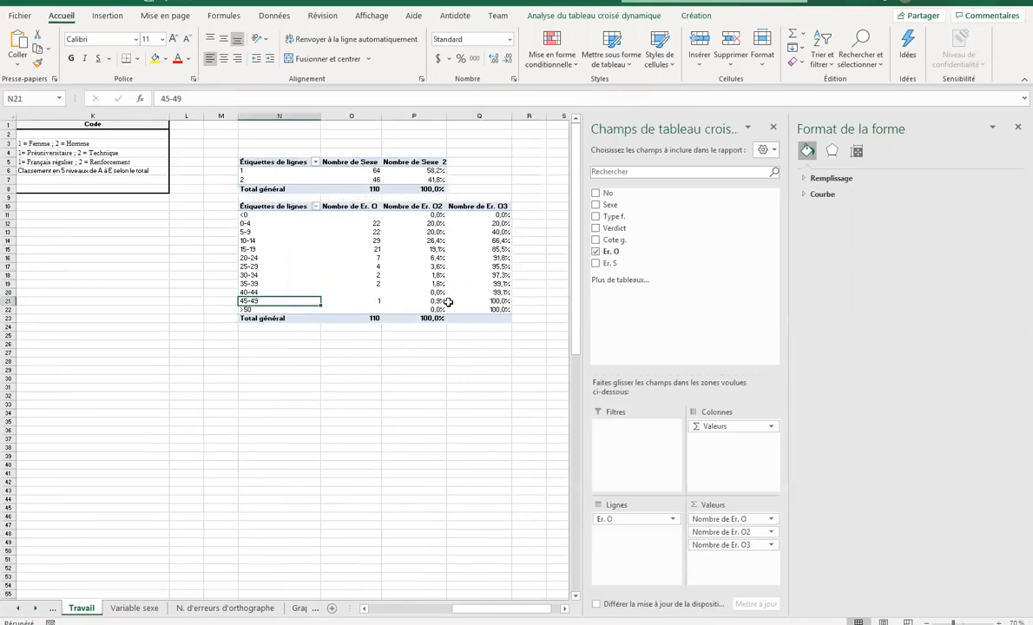
{"action": "key", "text": "Right"}
{"action": "key", "text": "Right"}
{"action": "key", "text": "Right"}
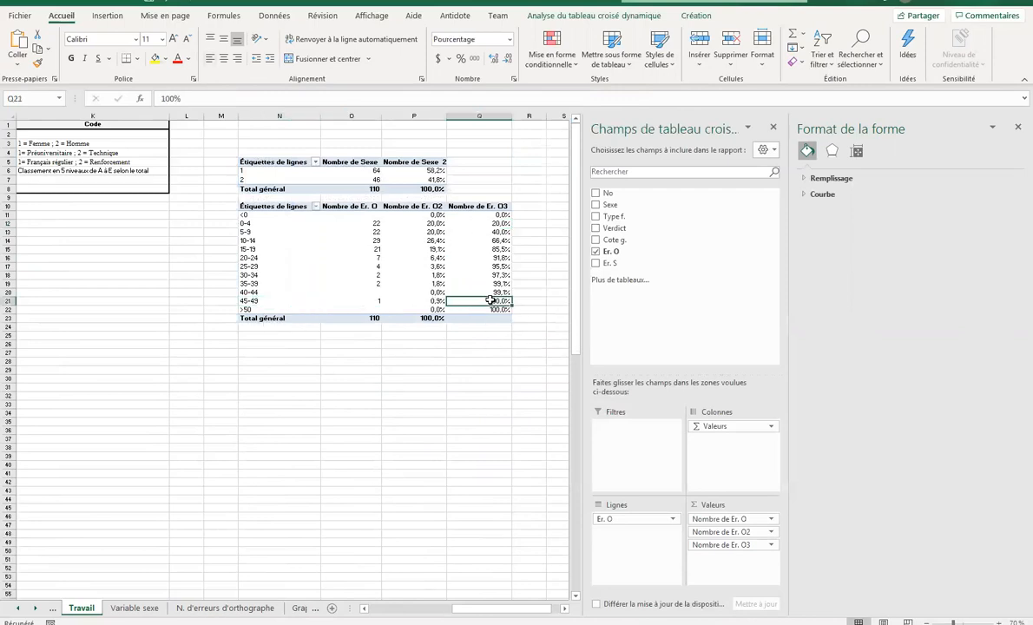
{"action": "left_click_drag", "start_coordinate": [496, 301], "coordinate": [495, 226]}
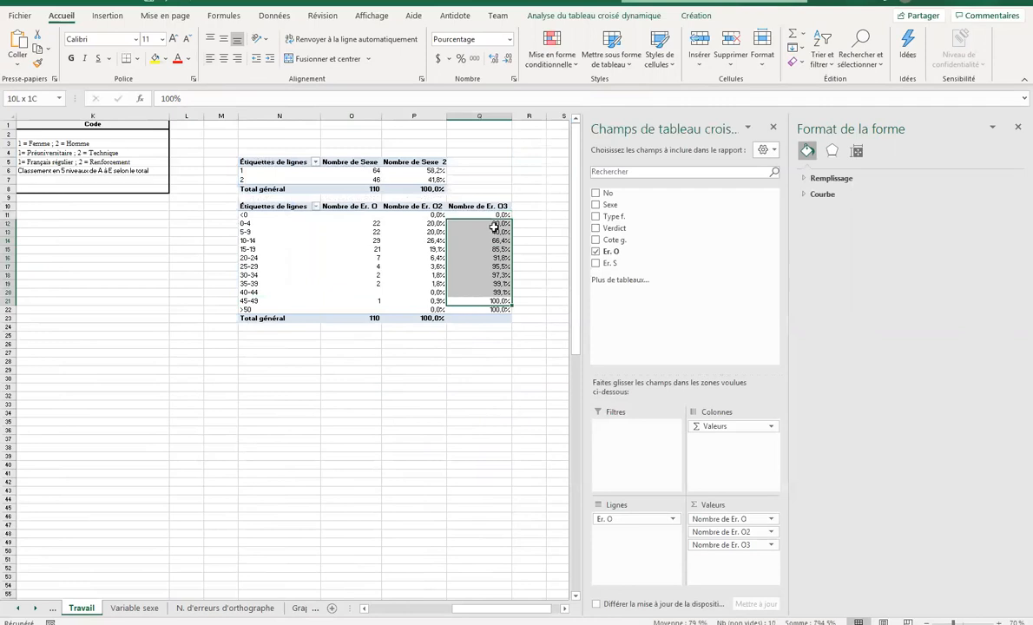
{"action": "left_click", "coordinate": [495, 226]}
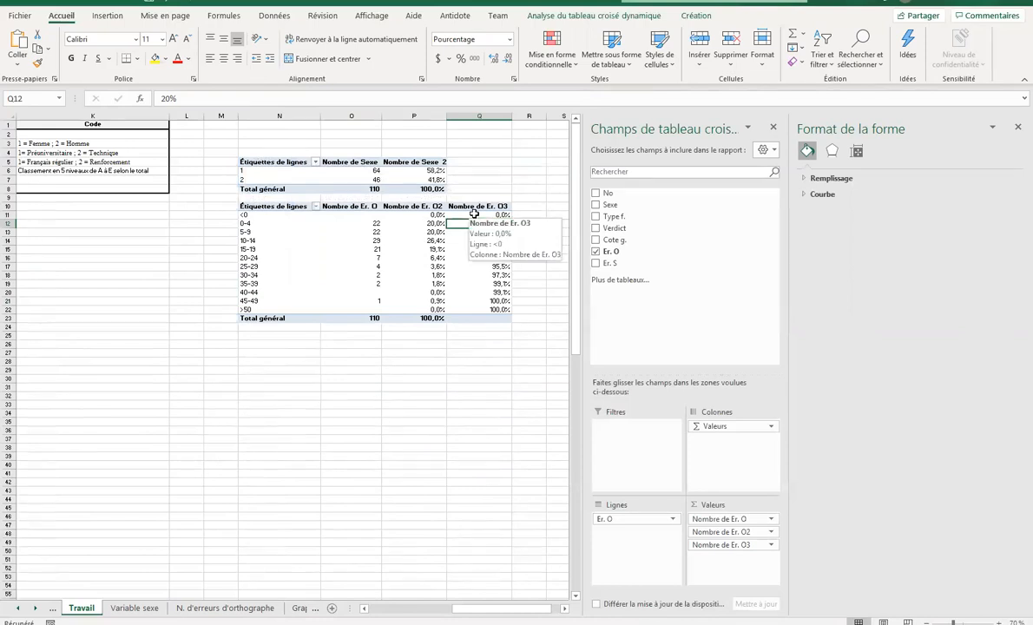
Copy the cumulative percentages from <0 to 45-49 and paste them from cell G5 of the "Courbe de fréq. cumul." sheet
{"action": "left_click", "coordinate": [473, 215]}
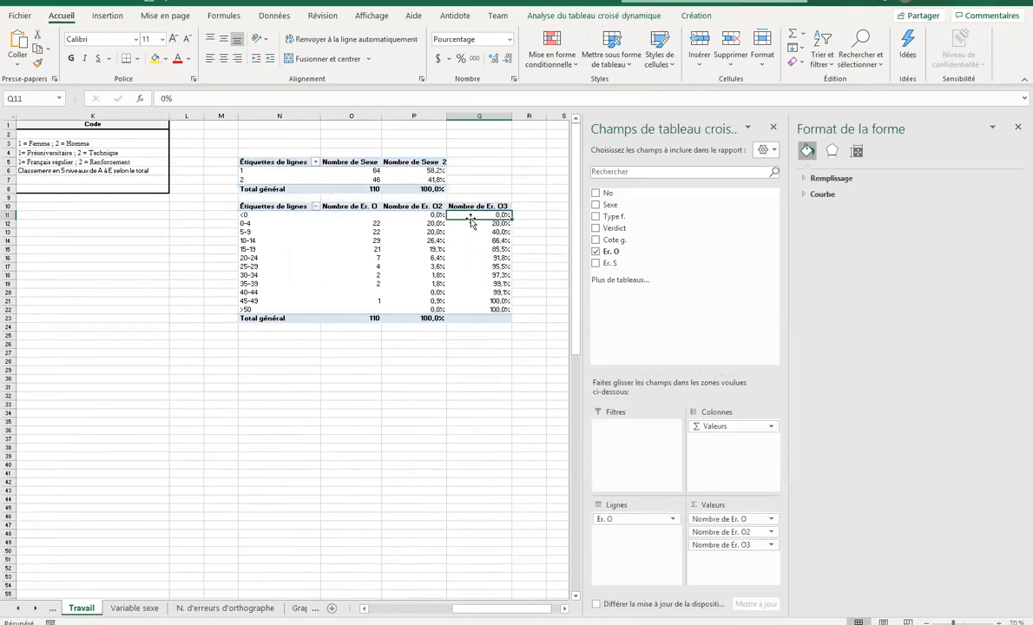
{"action": "left_click_drag", "start_coordinate": [473, 215], "coordinate": [477, 299]}
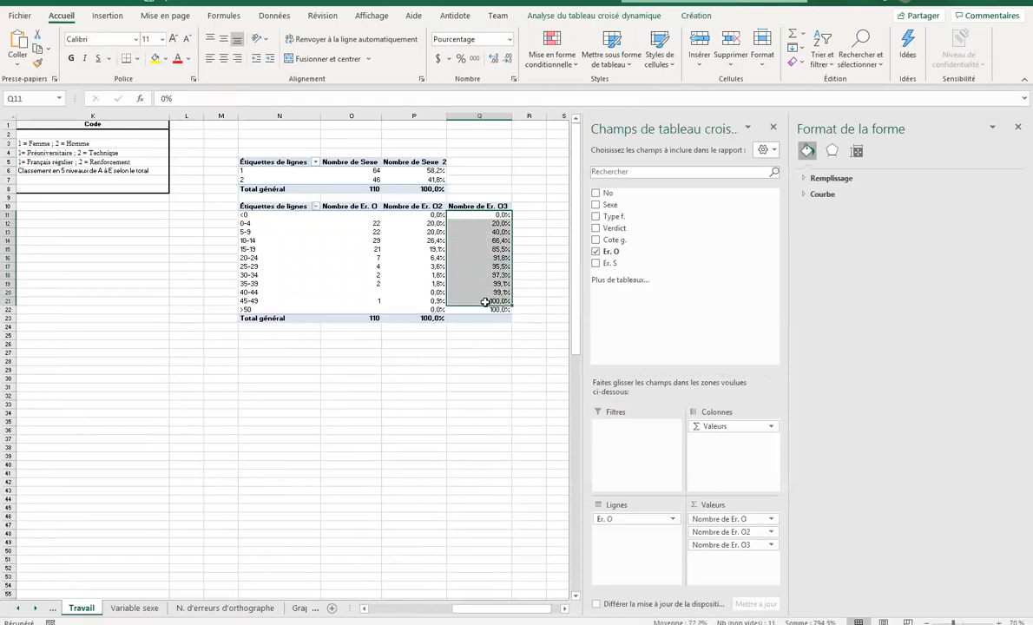
{"action": "key", "text": "ctrl+c"}
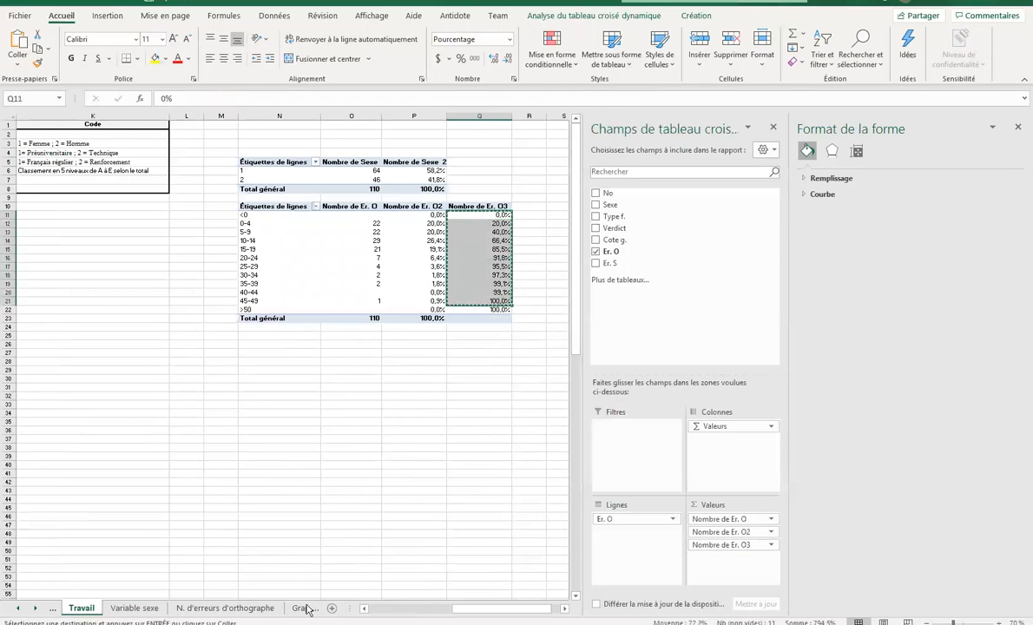
{"action": "left_click_drag", "start_coordinate": [349, 608], "coordinate": [462, 609]}
{"action": "left_click", "coordinate": [403, 608]}
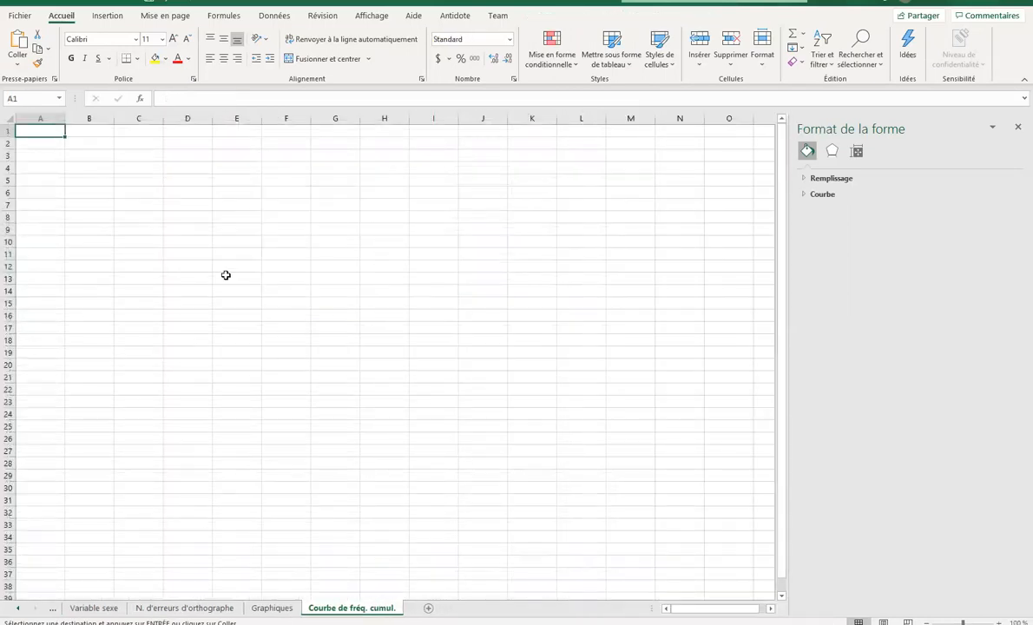
{"action": "left_click", "coordinate": [345, 176]}
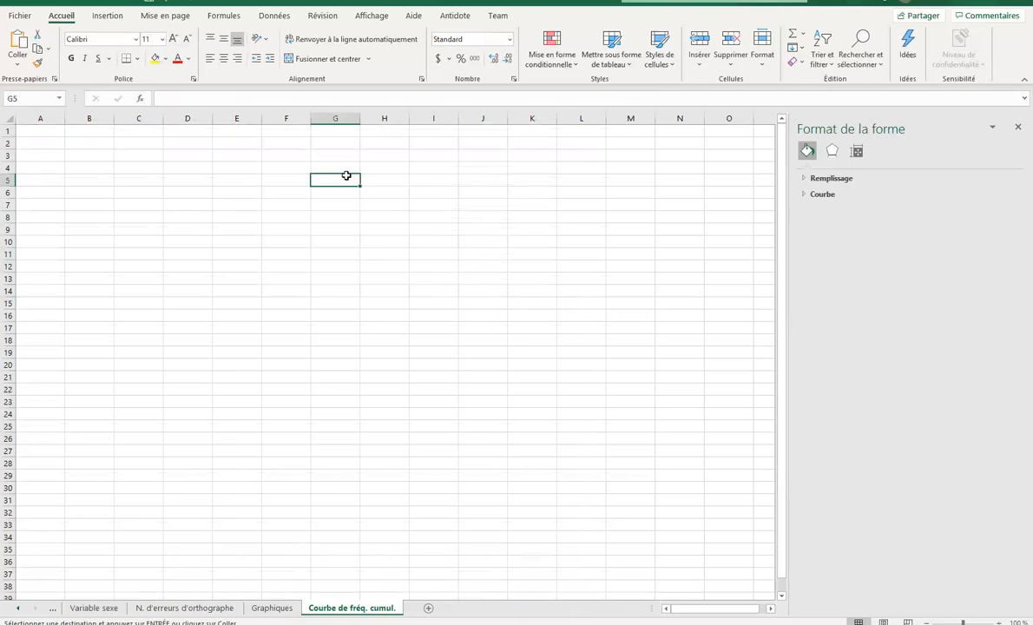
{"action": "key", "text": "ctrl+v"}
{"action": "left_click", "coordinate": [342, 179]}
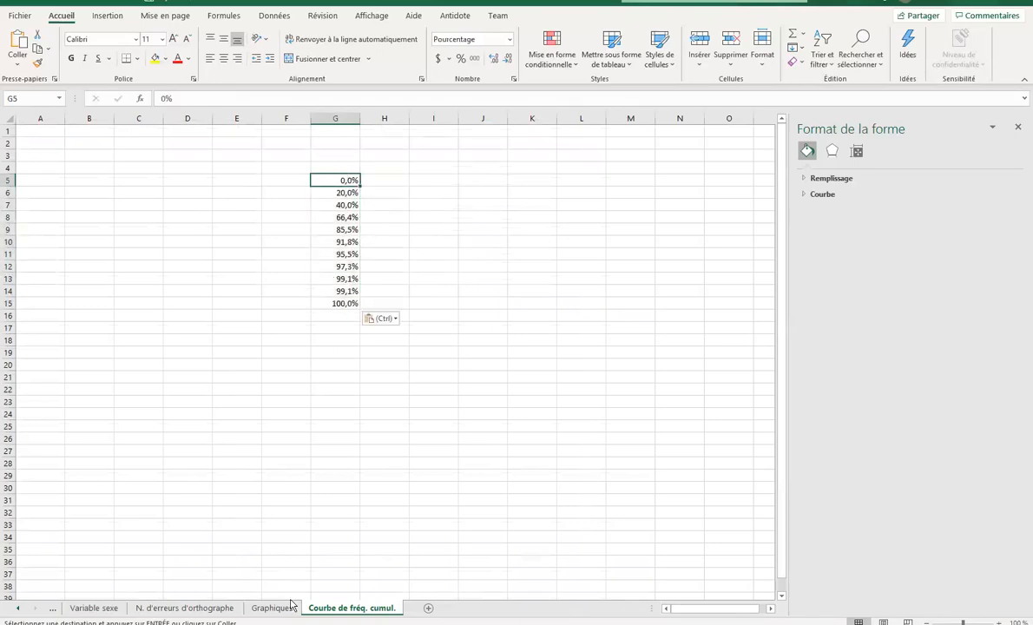
{"action": "key", "text": "ctrl"}
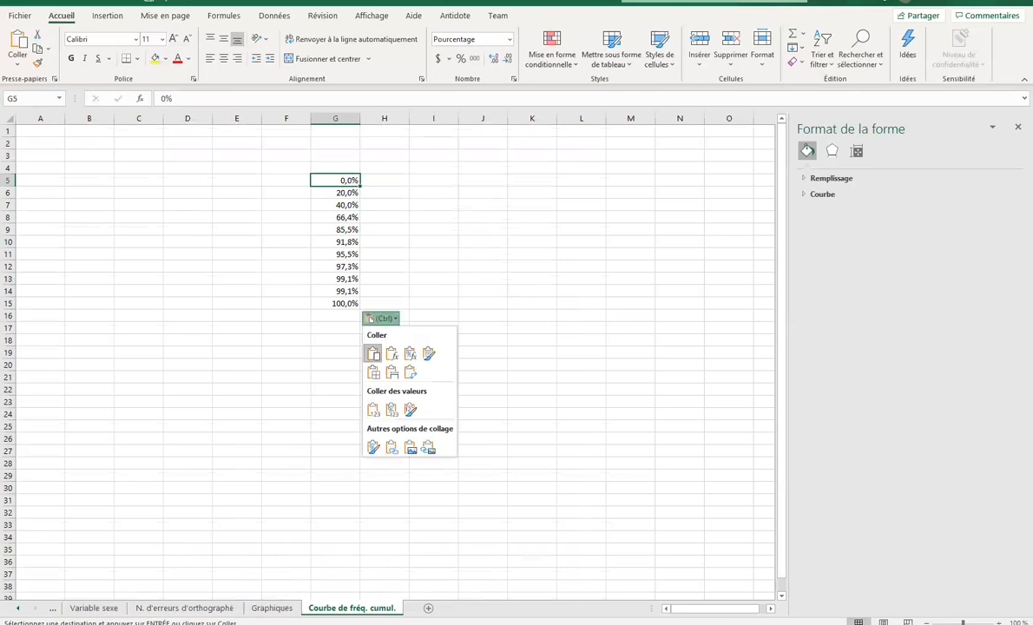
Copy the second distribution table, B24:E38, from Graphiques and paste it starting at B5 of the "Courbe de fréq. cumul." sheet
{"action": "left_click", "coordinate": [271, 608]}
{"action": "left_click", "coordinate": [272, 608]}
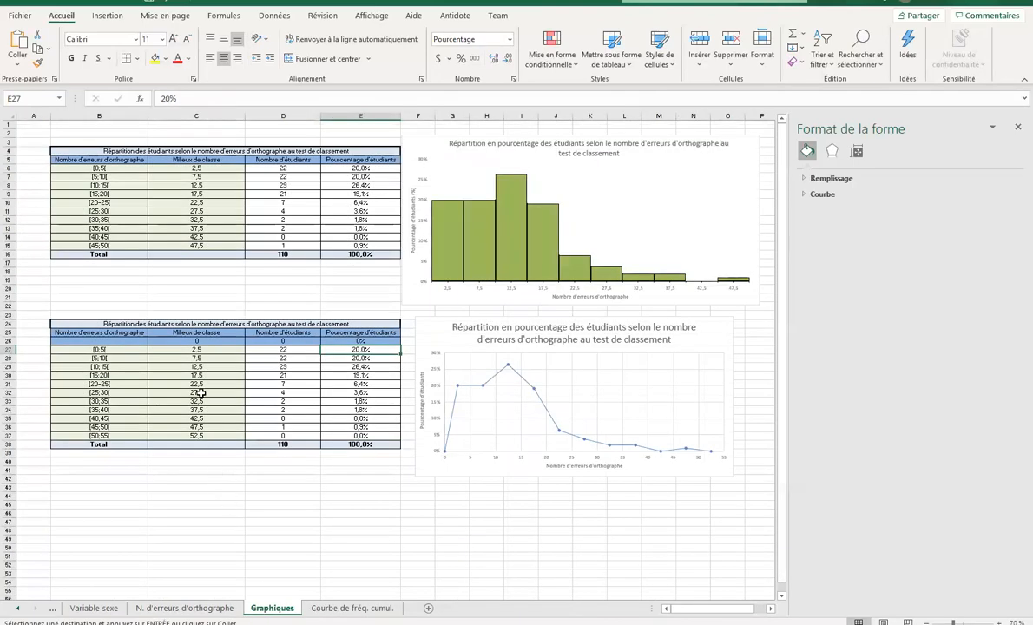
{"action": "left_click", "coordinate": [88, 323]}
{"action": "left_click_drag", "start_coordinate": [88, 324], "coordinate": [243, 444]}
{"action": "key", "text": "ctrl+c"}
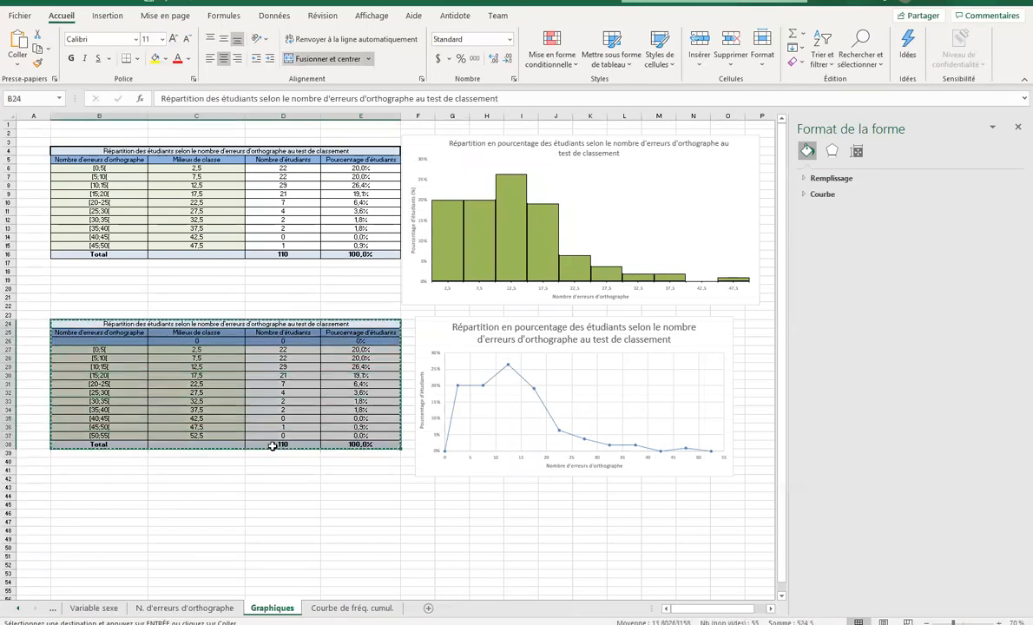
{"action": "left_click", "coordinate": [338, 607]}
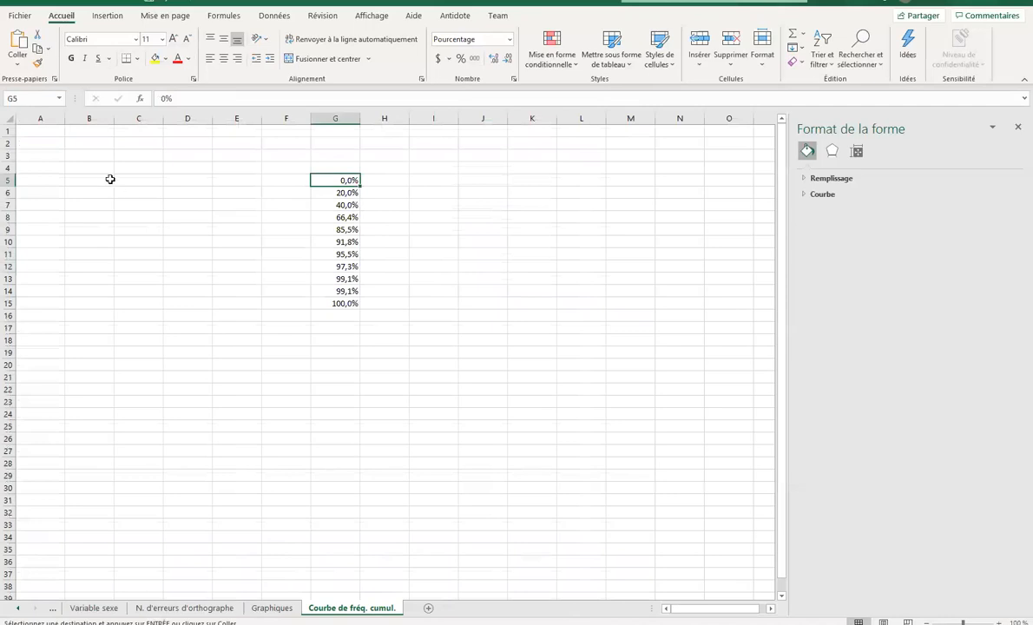
{"action": "left_click", "coordinate": [39, 177]}
{"action": "key", "text": "ctrl+v"}
{"action": "left_click_drag", "start_coordinate": [37, 177], "coordinate": [104, 178]}
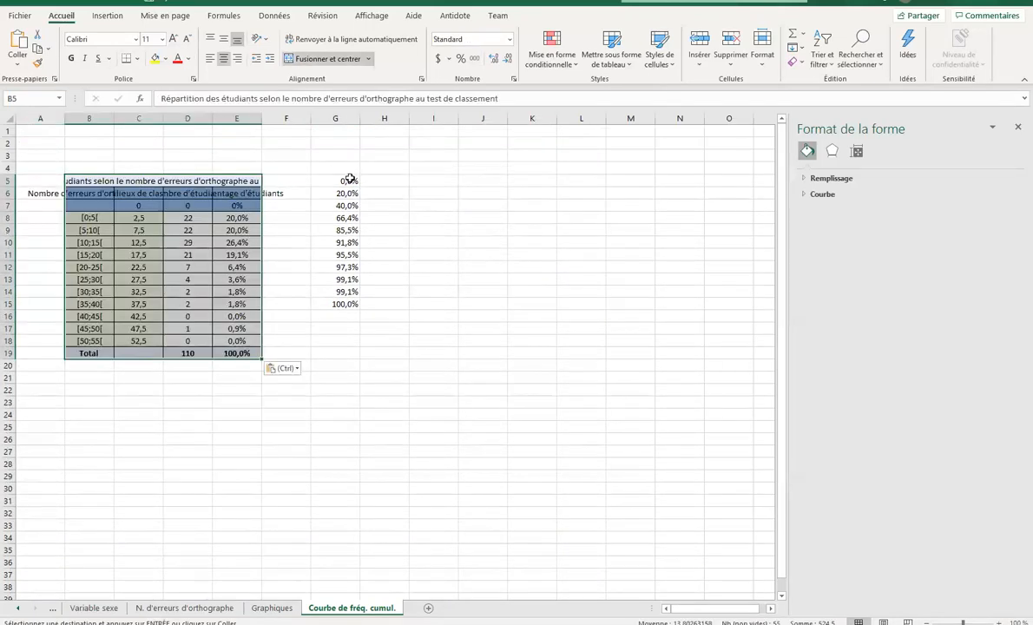
Move the cumulative percentages from column G to F7:F17, directly beside the distribution table
{"action": "left_click_drag", "start_coordinate": [346, 178], "coordinate": [336, 302]}
{"action": "key", "text": "ctrl+c"}
{"action": "left_click", "coordinate": [272, 205]}
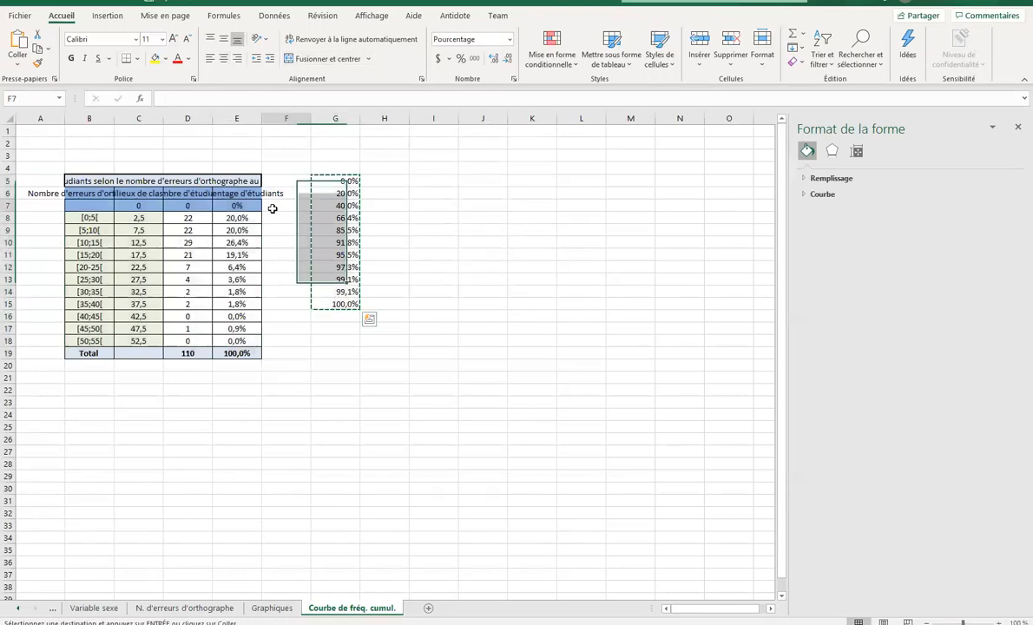
{"action": "key", "text": "ctrl+v"}
{"action": "left_click", "coordinate": [281, 337]}
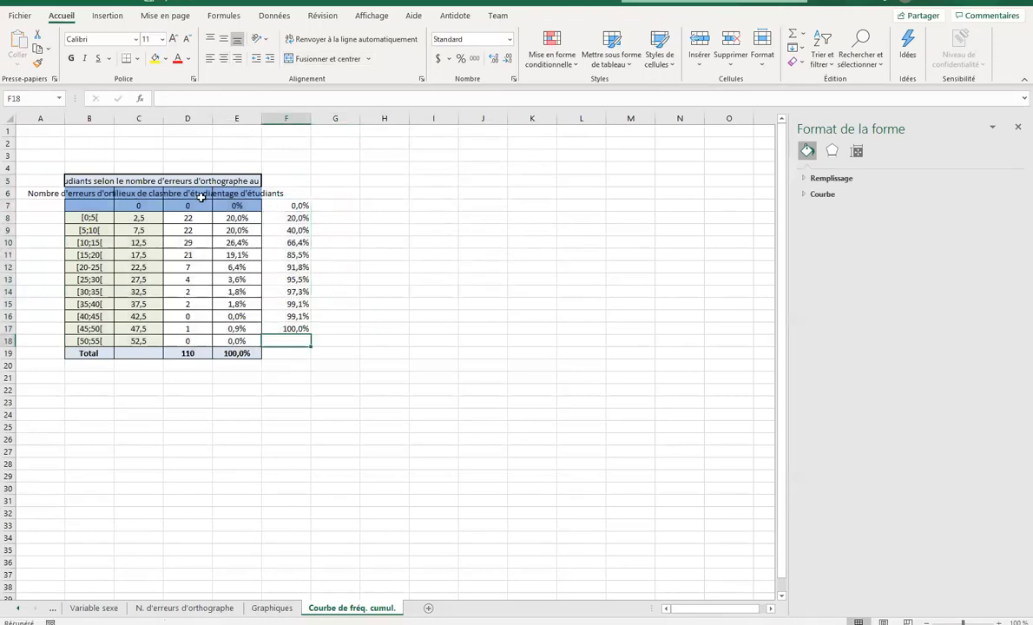
Widen columns B to F to fit the table's headers, and enter the heading "Pourcentage cumulé" in F6
{"action": "left_click_drag", "start_coordinate": [114, 118], "coordinate": [566, 118]}
{"action": "left_click", "coordinate": [519, 194]}
{"action": "double_click", "coordinate": [519, 194]}
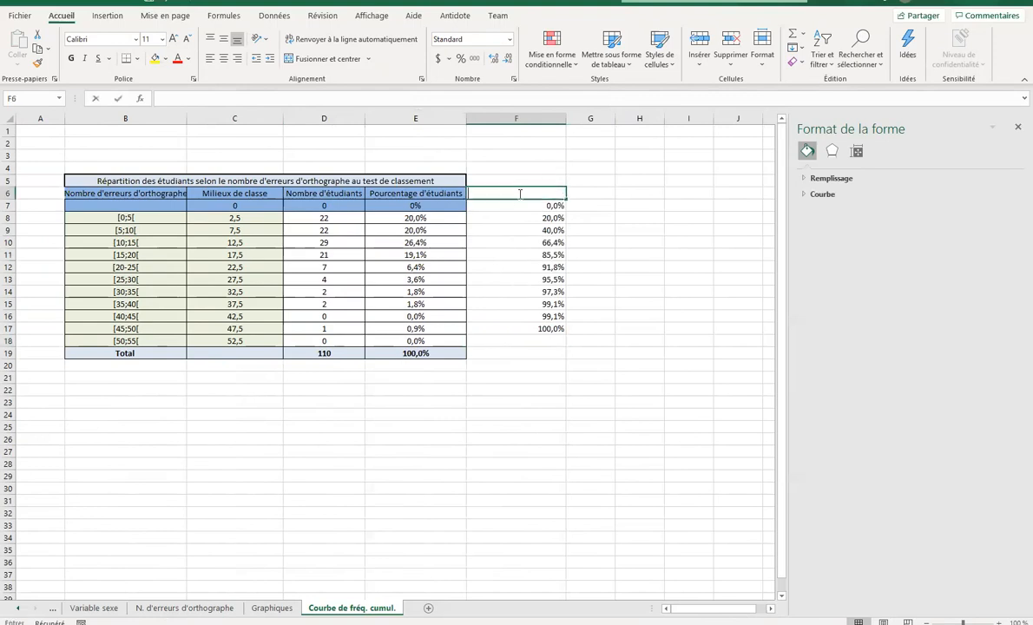
{"action": "type", "text": "Pourcentage cumulé"}
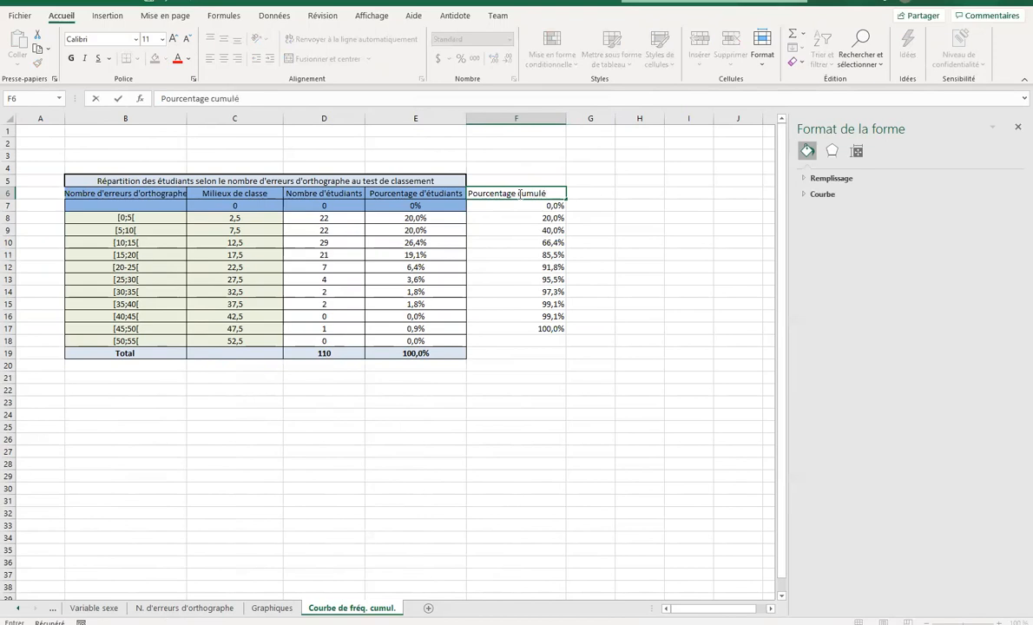
Finish the heading entry in F6 and fill the empty cells F18:F19 with black
{"action": "key", "text": "Left"}
{"action": "key", "text": "Left"}
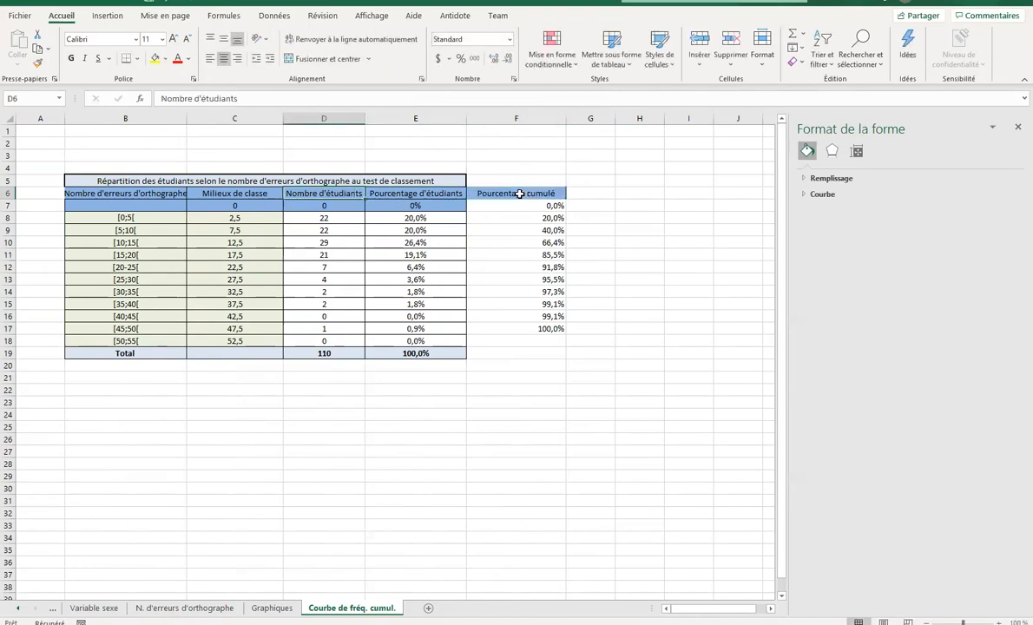
{"action": "left_click", "coordinate": [523, 215]}
{"action": "left_click", "coordinate": [503, 339]}
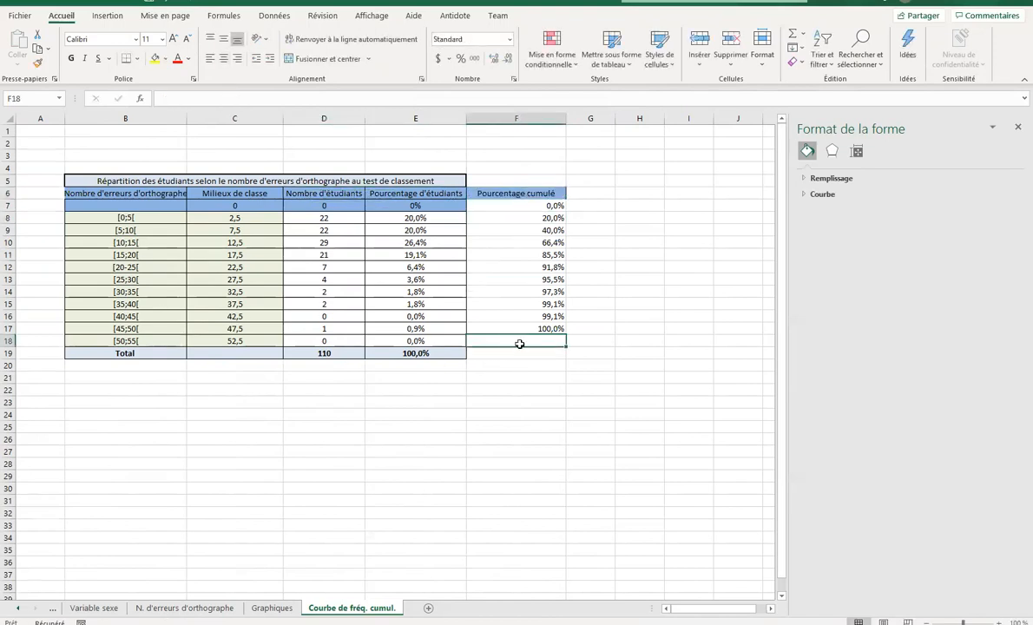
{"action": "left_click", "coordinate": [515, 352], "text": "shift"}
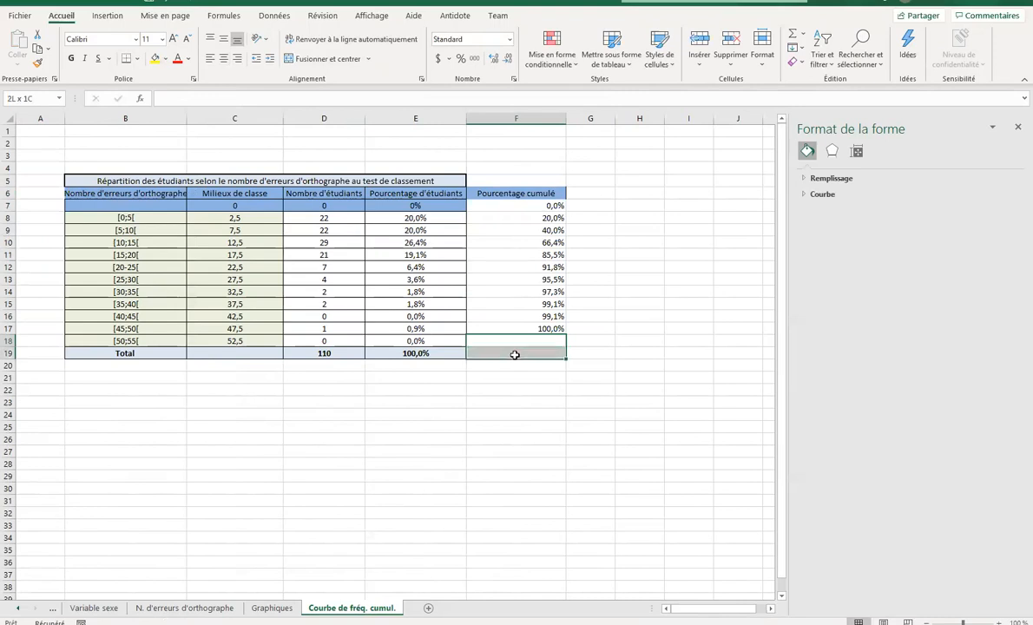
{"action": "left_click", "coordinate": [166, 62]}
{"action": "left_click", "coordinate": [161, 87]}
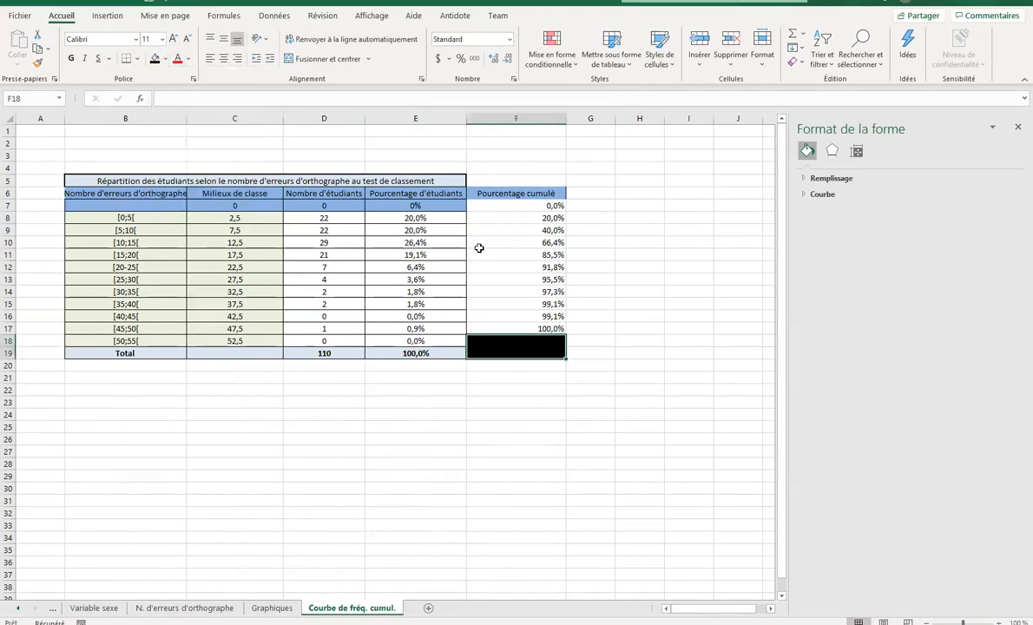
Merge and center the table title across B5:F5 so it spans the cumulative percentage column
{"action": "left_click_drag", "start_coordinate": [471, 182], "coordinate": [433, 181]}
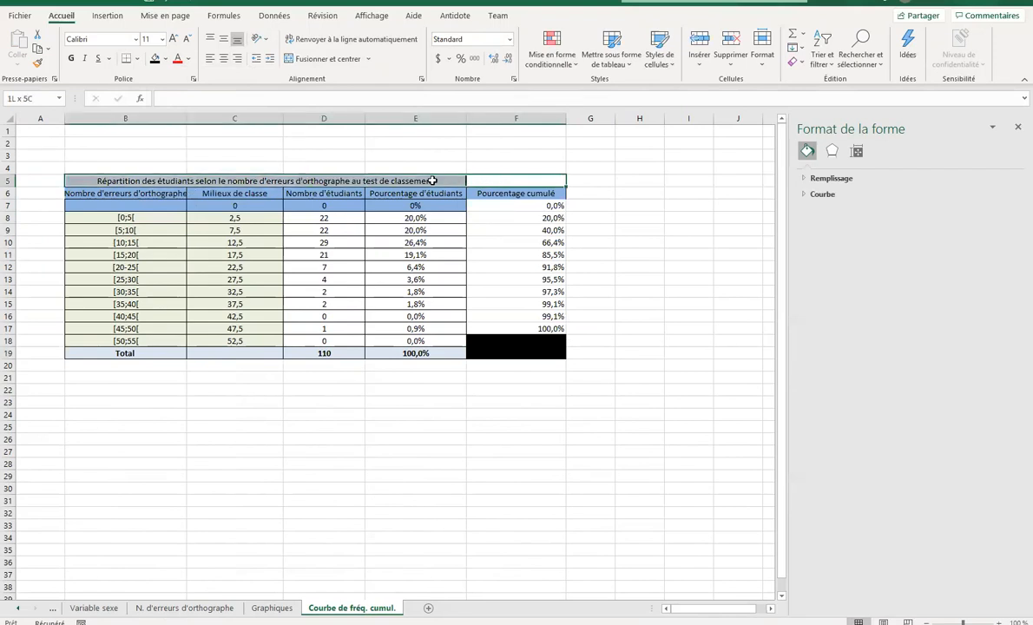
{"action": "left_click", "coordinate": [325, 59]}
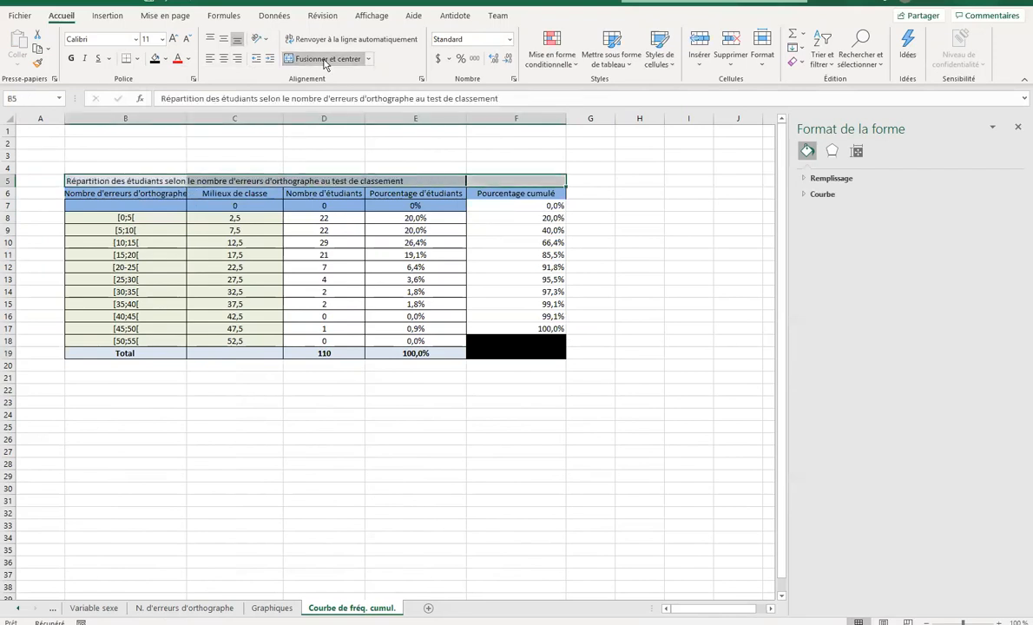
{"action": "left_click", "coordinate": [325, 59]}
Apply all borders to the cumulative percentage column, F6:F19
{"action": "left_click", "coordinate": [523, 193]}
{"action": "mouse_move", "coordinate": [520, 198]}
{"action": "left_mouse_down"}
{"action": "mouse_move", "coordinate": [509, 277]}
{"action": "mouse_move", "coordinate": [528, 350]}
{"action": "left_mouse_up"}
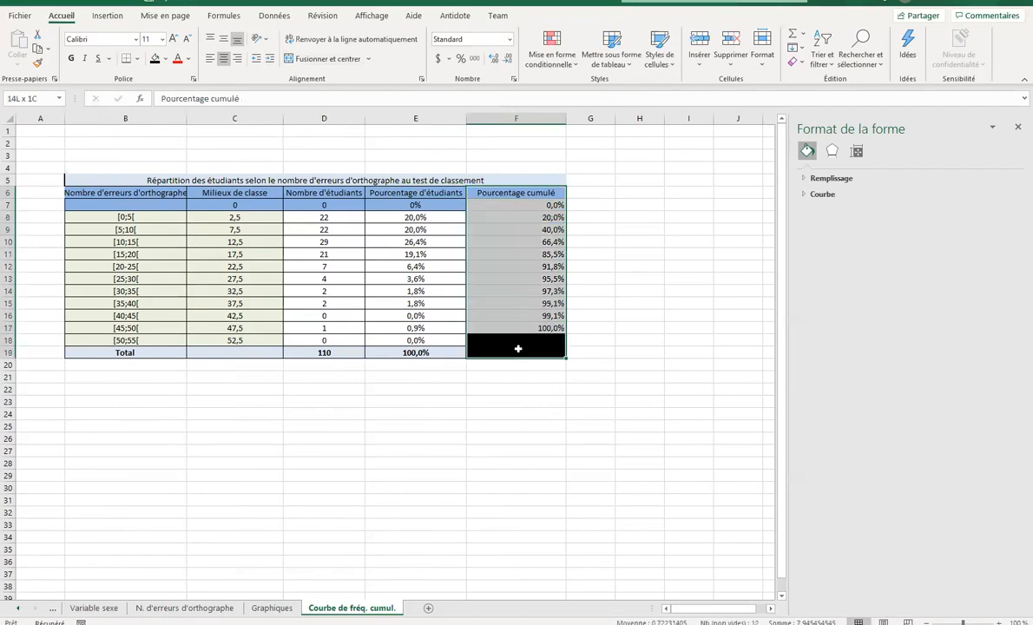
{"action": "left_click", "coordinate": [136, 58]}
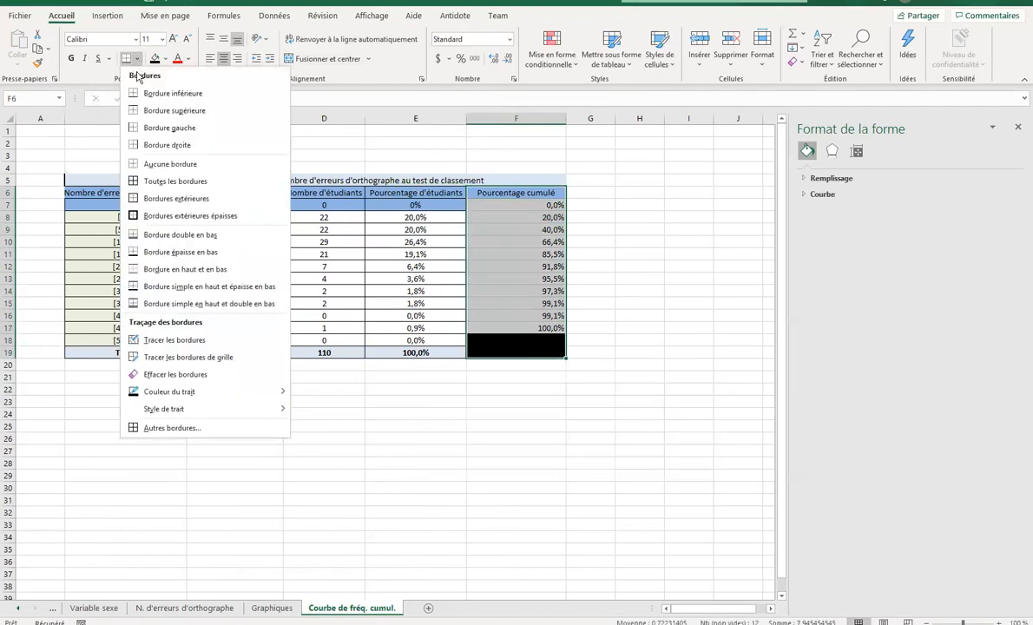
{"action": "left_click", "coordinate": [165, 181]}
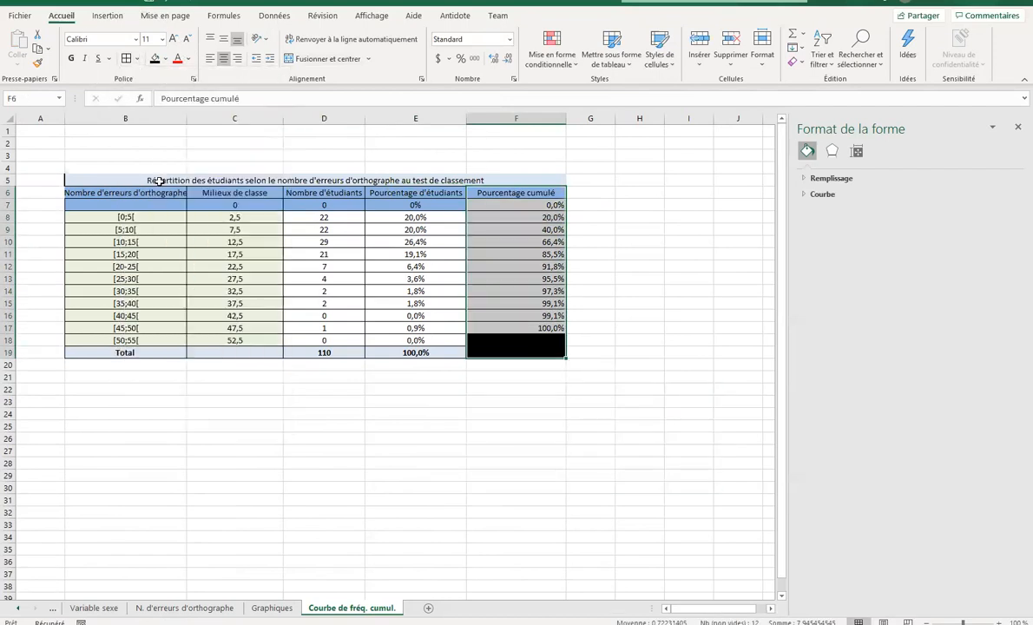
{"action": "left_click", "coordinate": [488, 306]}
{"action": "left_click", "coordinate": [488, 203]}
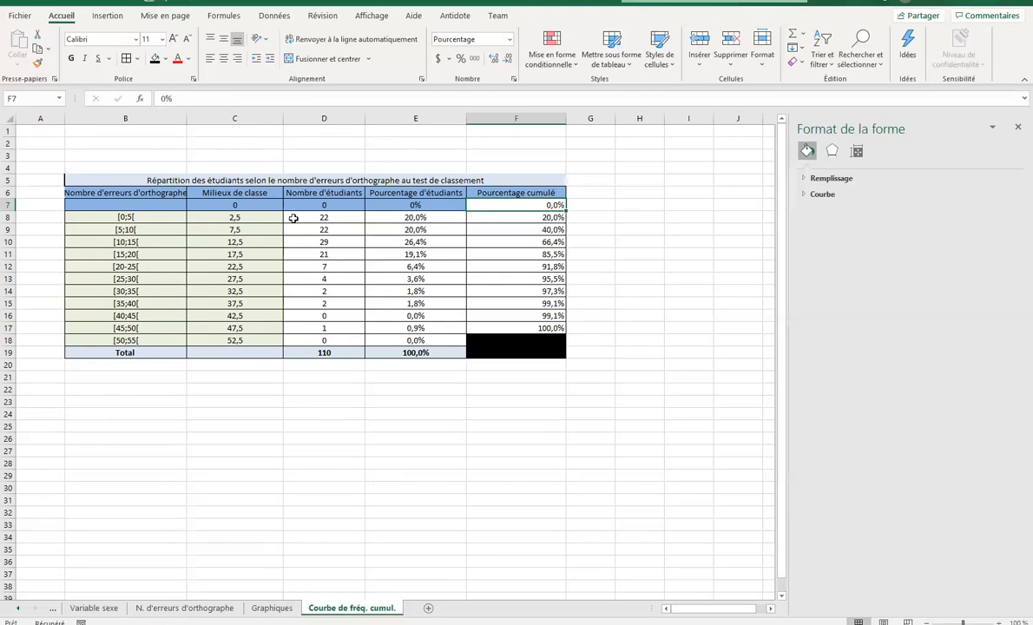
Insert blank cells at C6:C18, shifting the existing cells right, and undo the insertion
{"action": "left_click", "coordinate": [240, 191]}
{"action": "left_click_drag", "start_coordinate": [239, 194], "coordinate": [259, 335]}
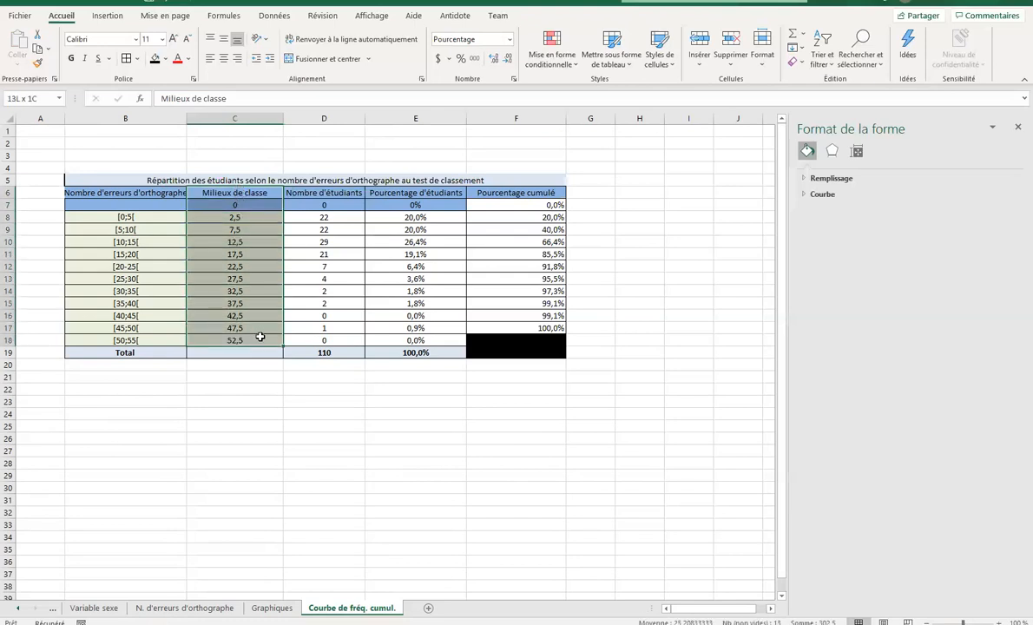
{"action": "left_click_drag", "start_coordinate": [261, 346], "coordinate": [261, 346]}
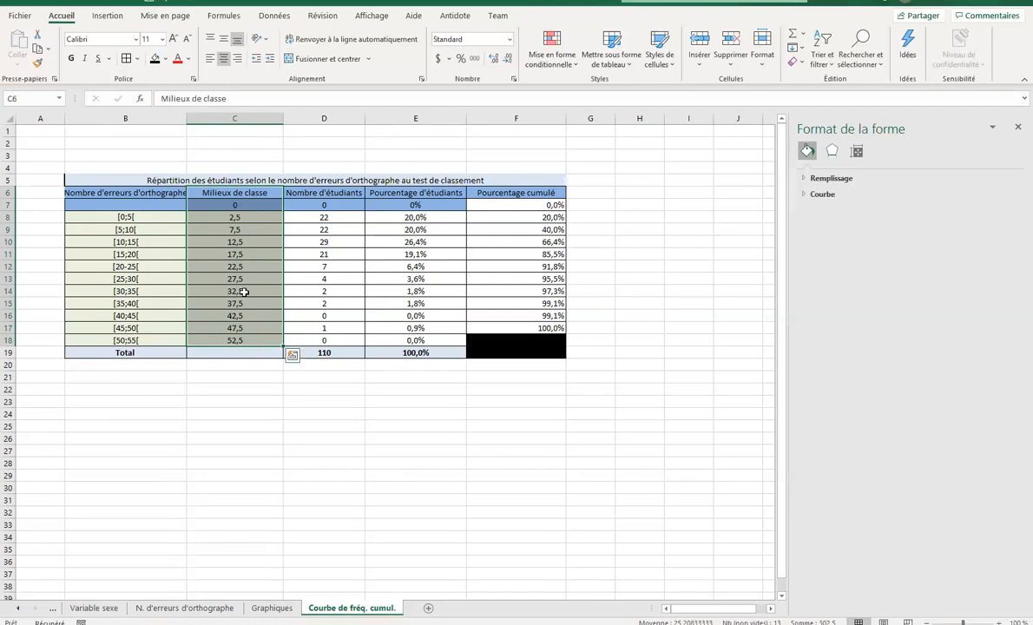
{"action": "right_click", "coordinate": [245, 295]}
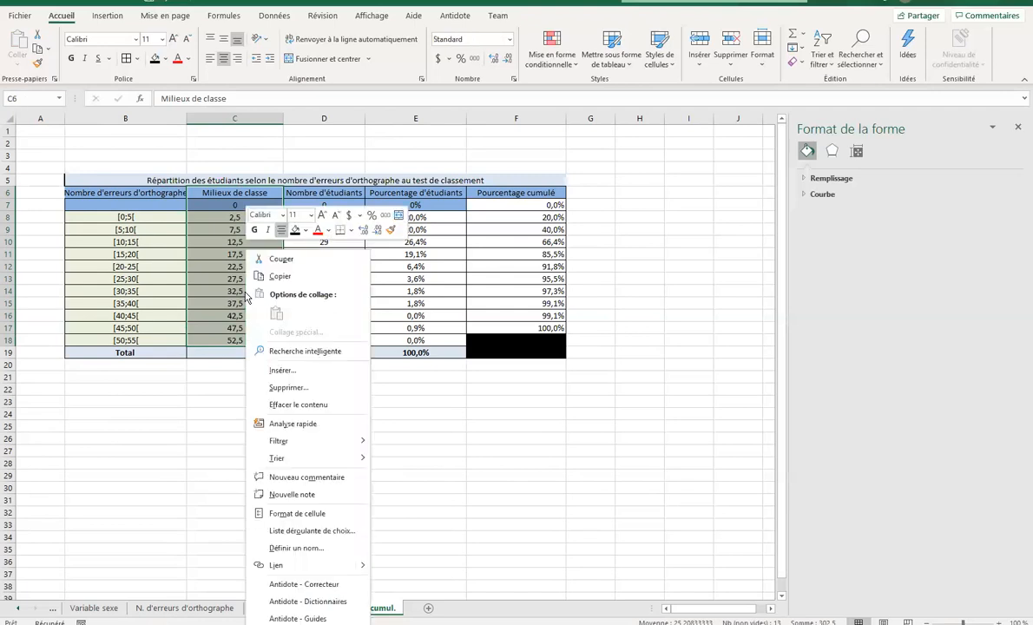
{"action": "left_click", "coordinate": [281, 372]}
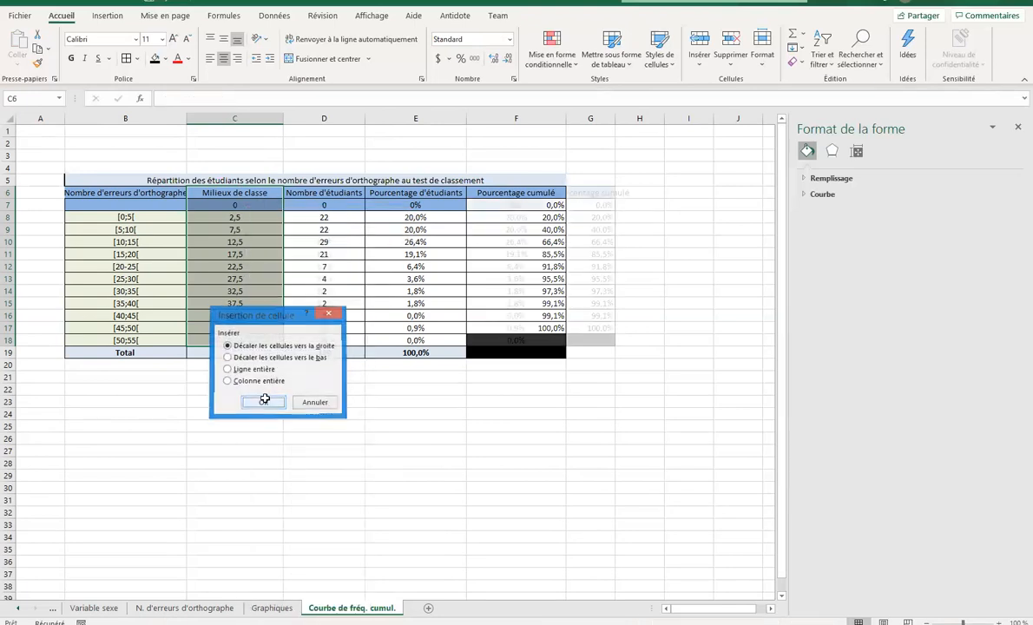
{"action": "left_click", "coordinate": [265, 400]}
{"action": "key", "text": "ctrl+z"}
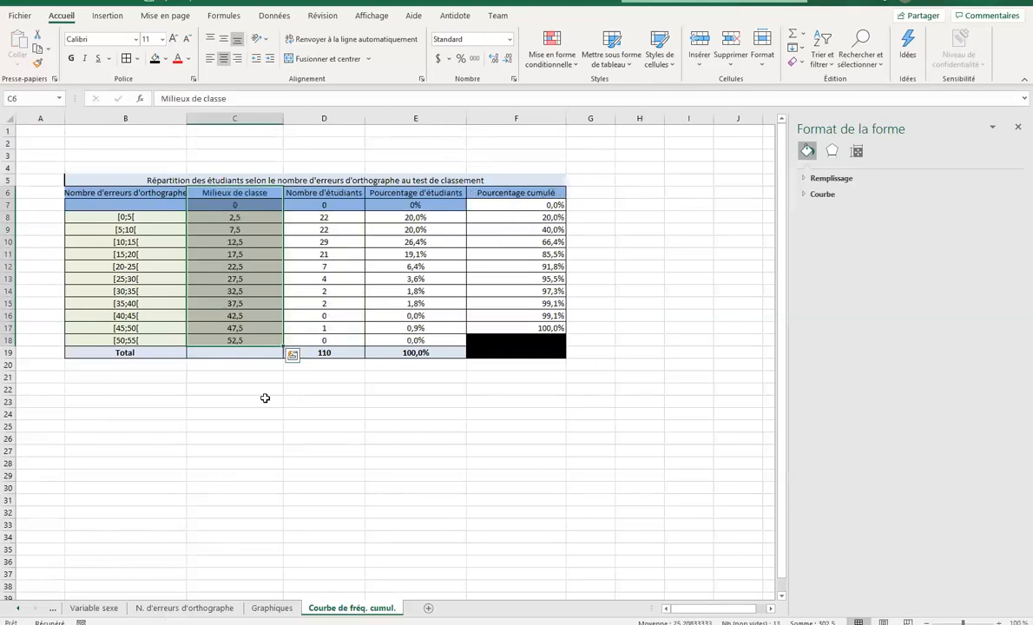
Insert blank cells at D6:D18, shifting the existing cells to the right
{"action": "left_click_drag", "start_coordinate": [313, 198], "coordinate": [314, 339]}
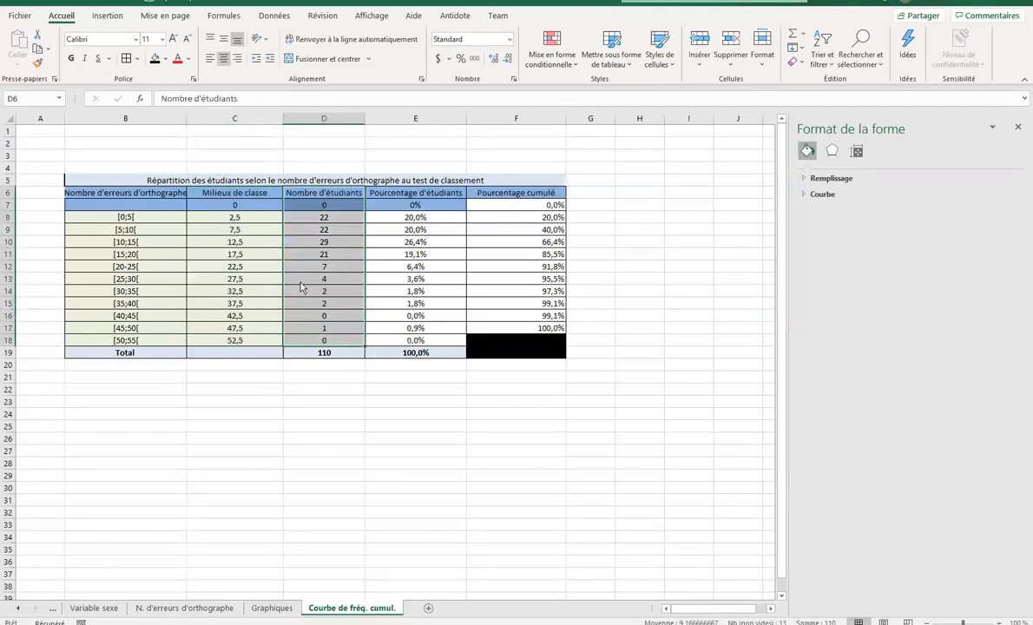
{"action": "right_click", "coordinate": [287, 260]}
{"action": "left_click", "coordinate": [301, 345]}
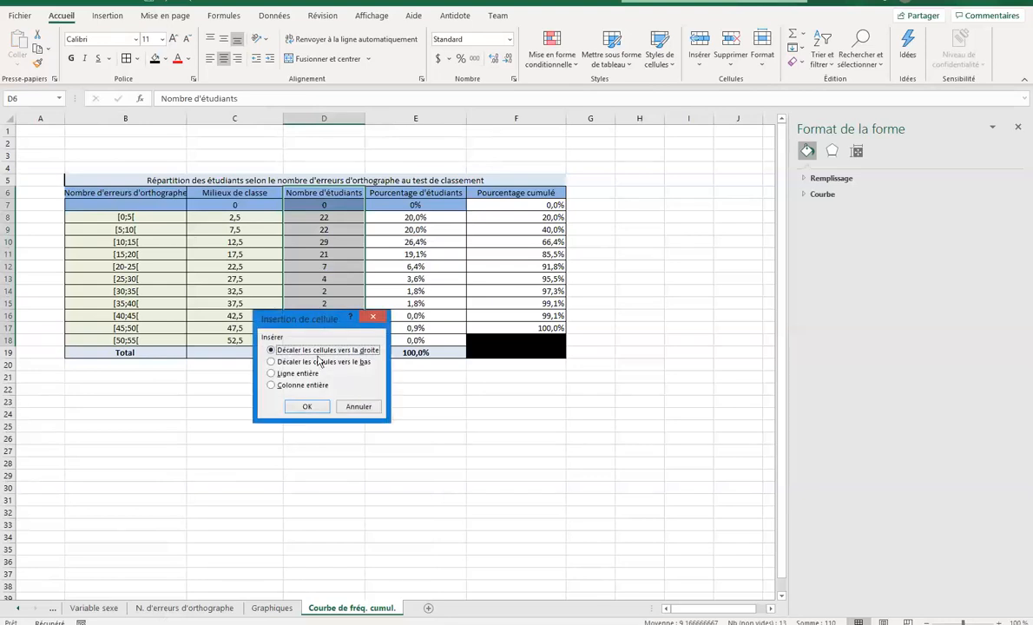
{"action": "left_click", "coordinate": [318, 408]}
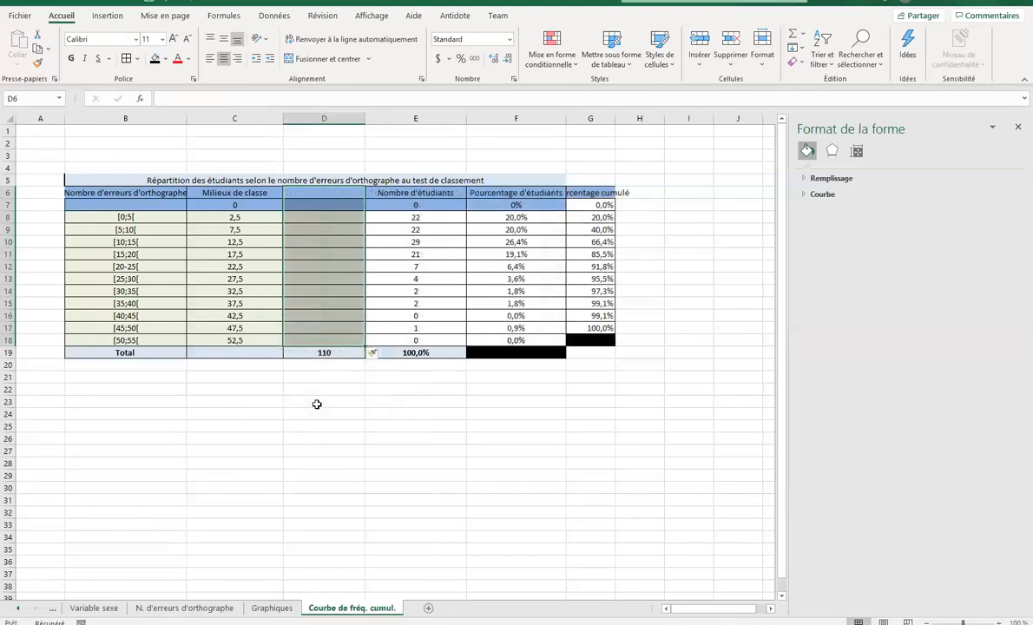
Enter the heading "Borne supérieur de classe" in D6 and widen column D to fit it
{"action": "left_click", "coordinate": [243, 191]}
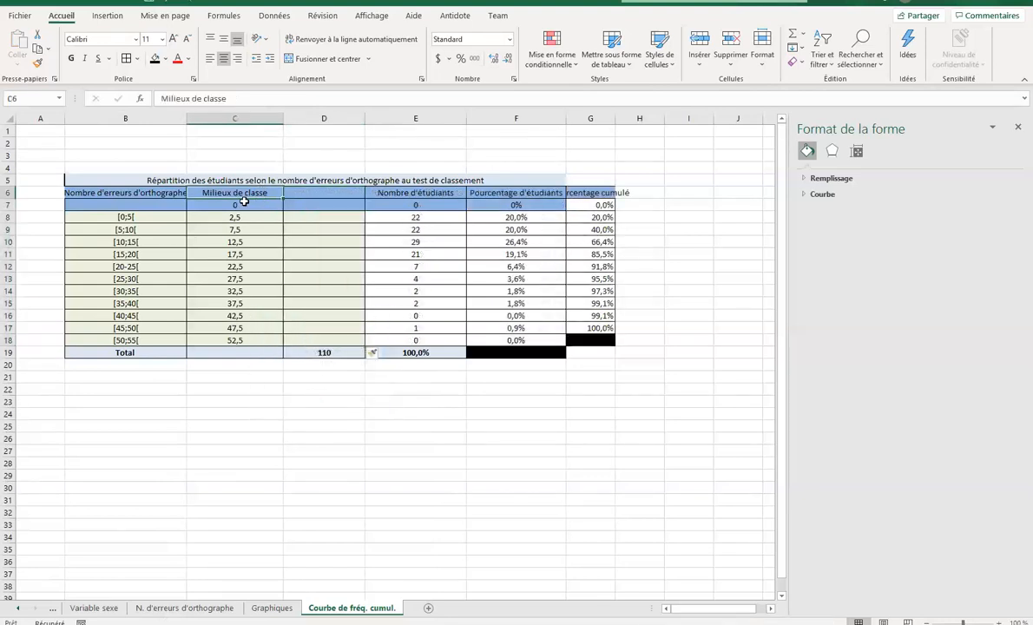
{"action": "left_click", "coordinate": [308, 191]}
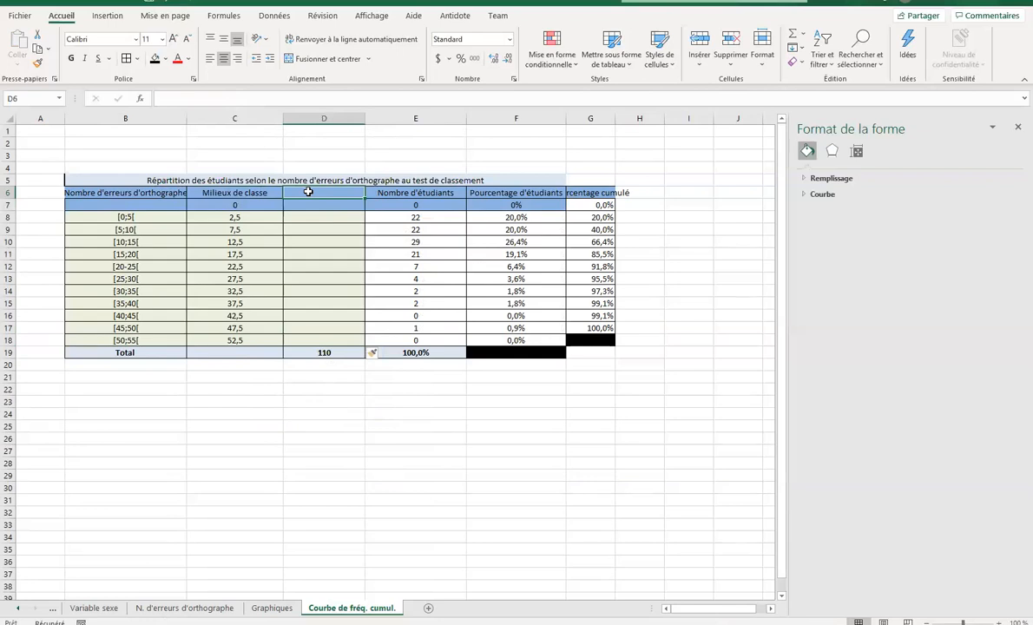
{"action": "type", "text": "Borne supérieur de classe"}
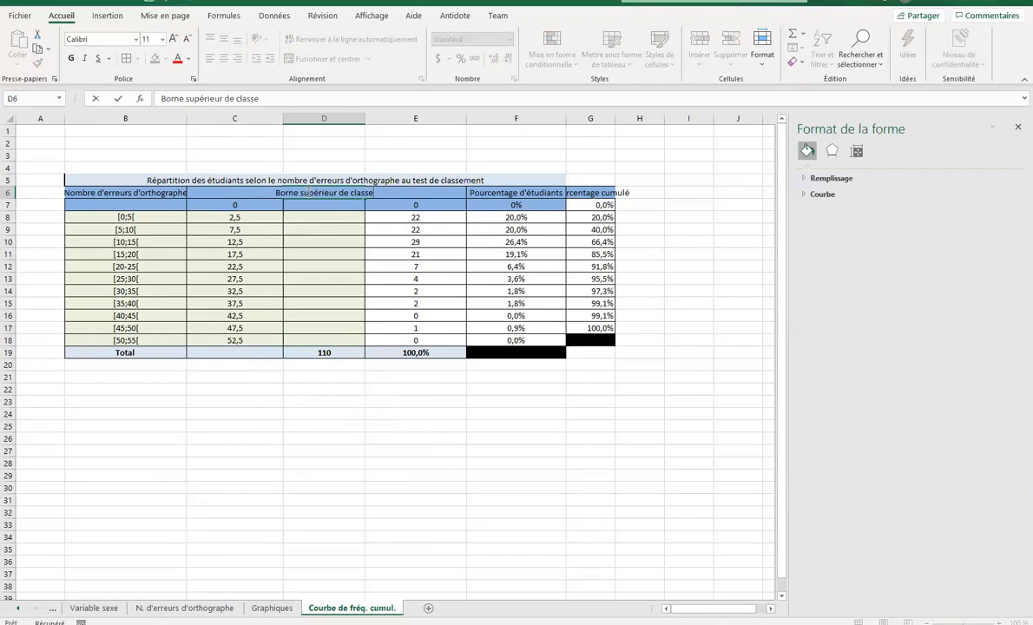
{"action": "key", "text": "Return"}
{"action": "left_click_drag", "start_coordinate": [365, 118], "coordinate": [393, 113]}
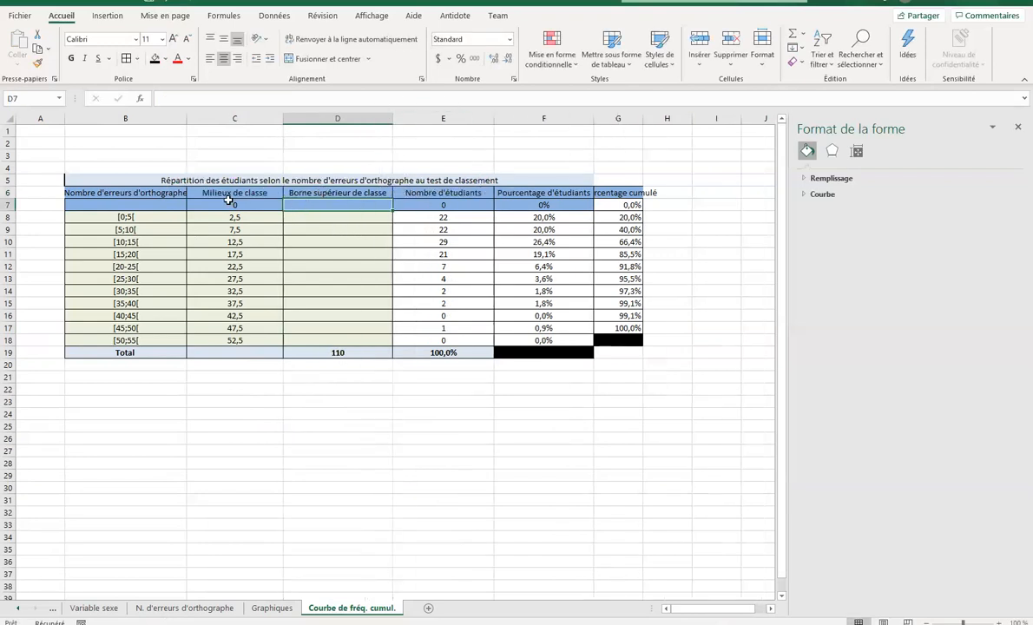
Enter the upper class bounds 0, 5, 10, 15 and 20 in D7:D11
{"action": "left_click", "coordinate": [144, 208]}
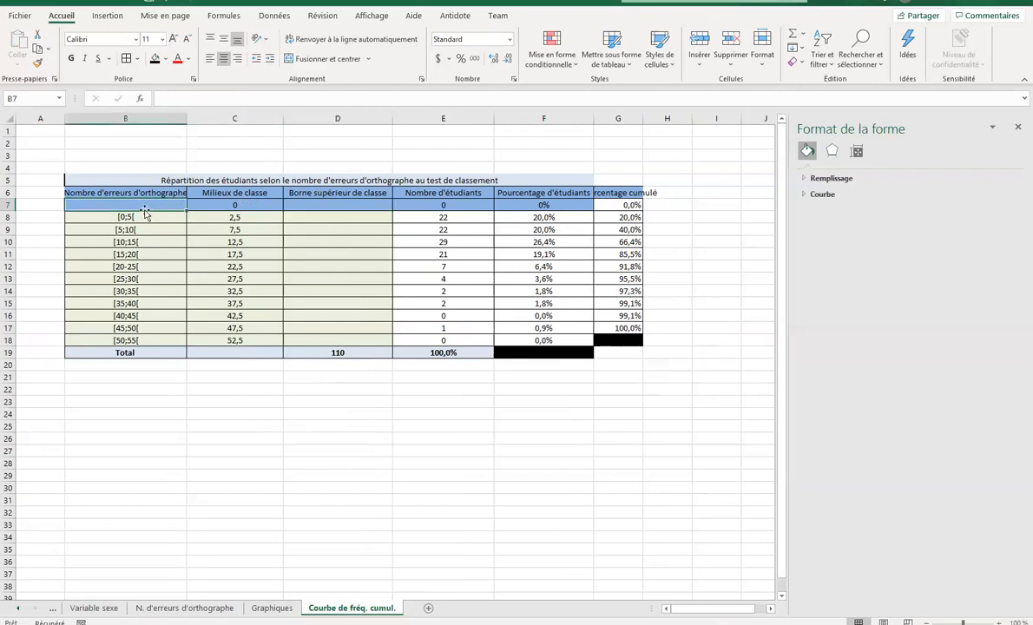
{"action": "left_click", "coordinate": [345, 203]}
{"action": "type", "text": "0"}
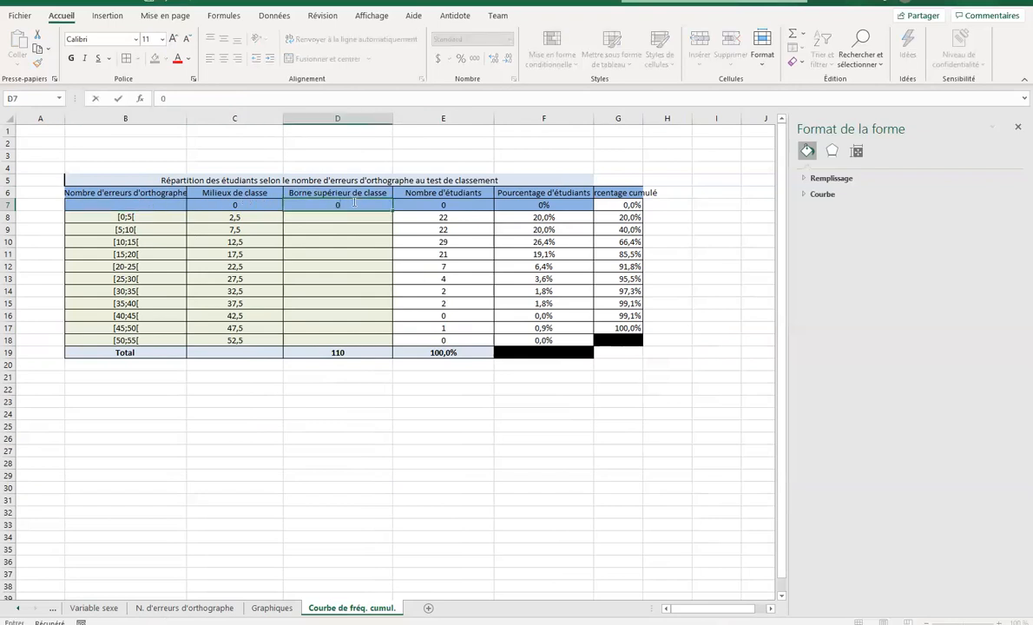
{"action": "key", "text": "Return"}
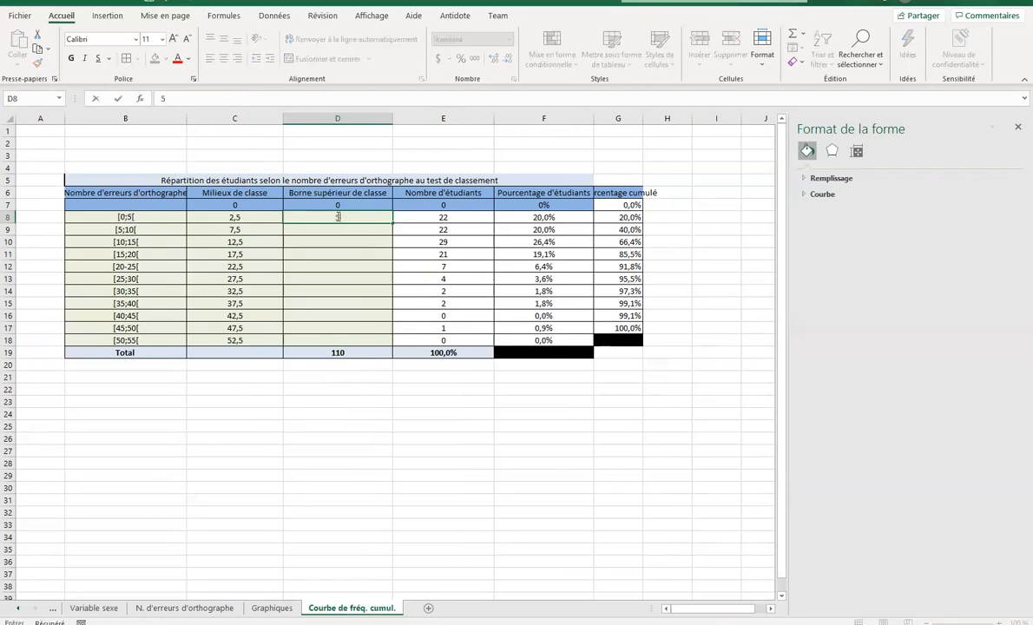
{"action": "key", "text": "Down"}
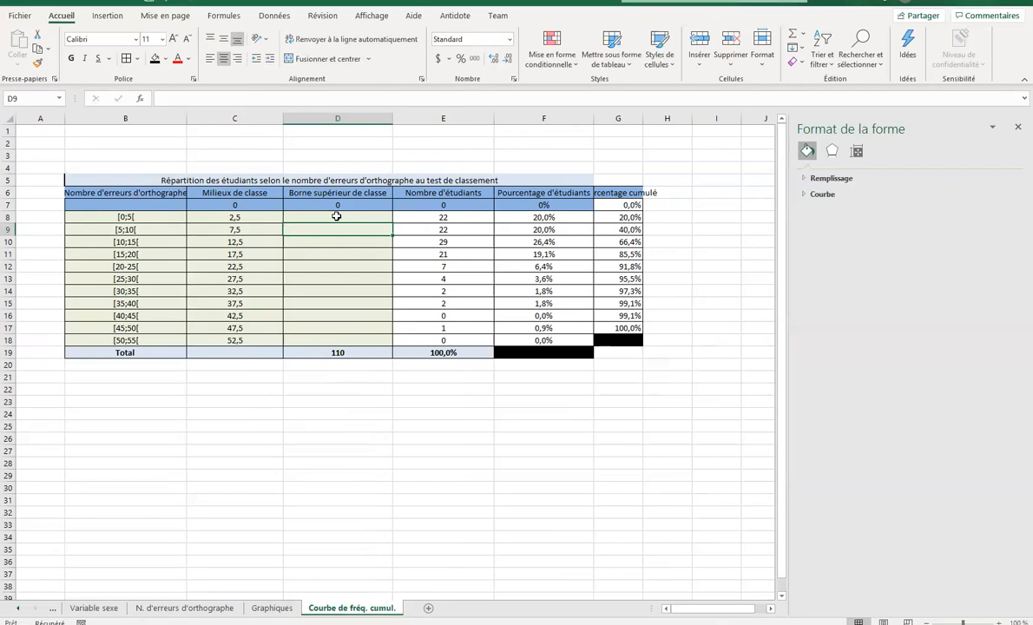
{"action": "type", "text": "10"}
{"action": "key", "text": "Return"}
{"action": "type", "text": "15"}
{"action": "key", "text": "Return"}
{"action": "type", "text": "20"}
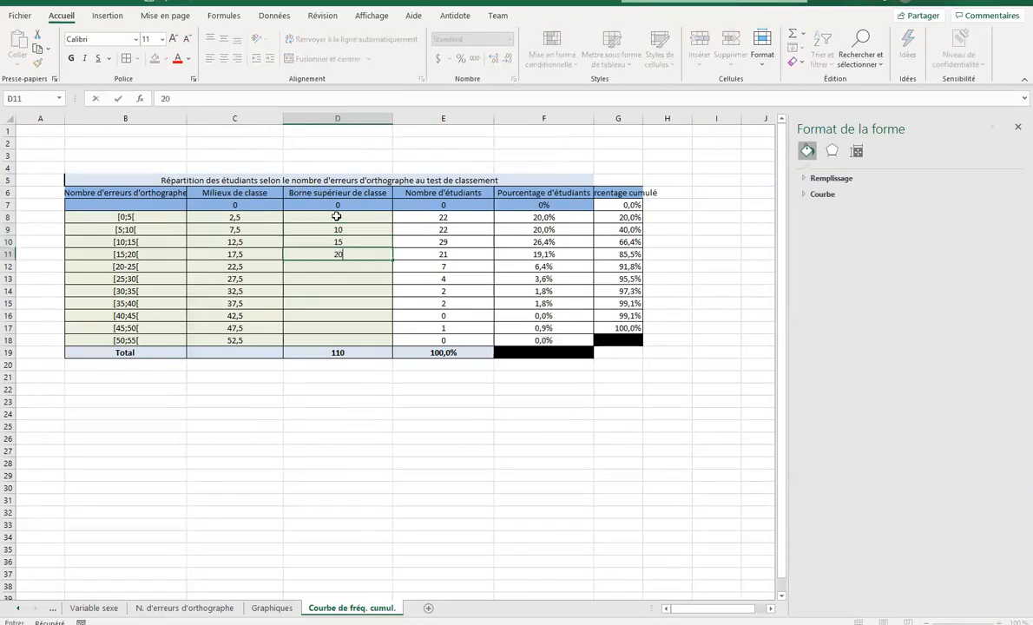
{"action": "key", "text": "Up"}
Extend the series of upper class bounds from D8:D11 down to 50 in D17
{"action": "mouse_move", "coordinate": [337, 217]}
{"action": "left_mouse_down"}
{"action": "mouse_move", "coordinate": [339, 248]}
{"action": "mouse_move", "coordinate": [338, 234]}
{"action": "left_mouse_up"}
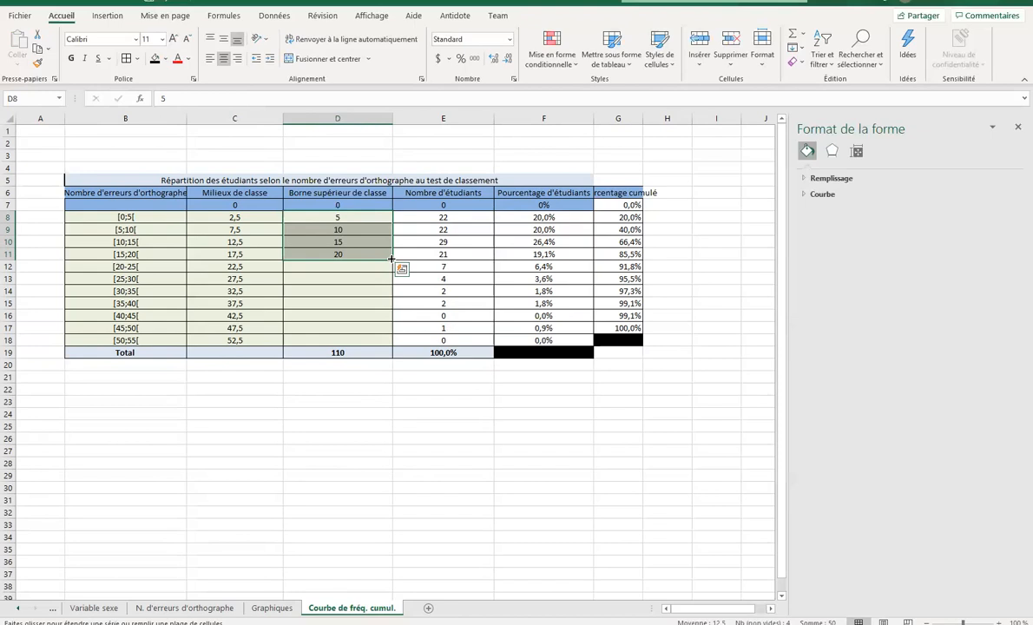
{"action": "left_click_drag", "start_coordinate": [392, 258], "coordinate": [384, 331]}
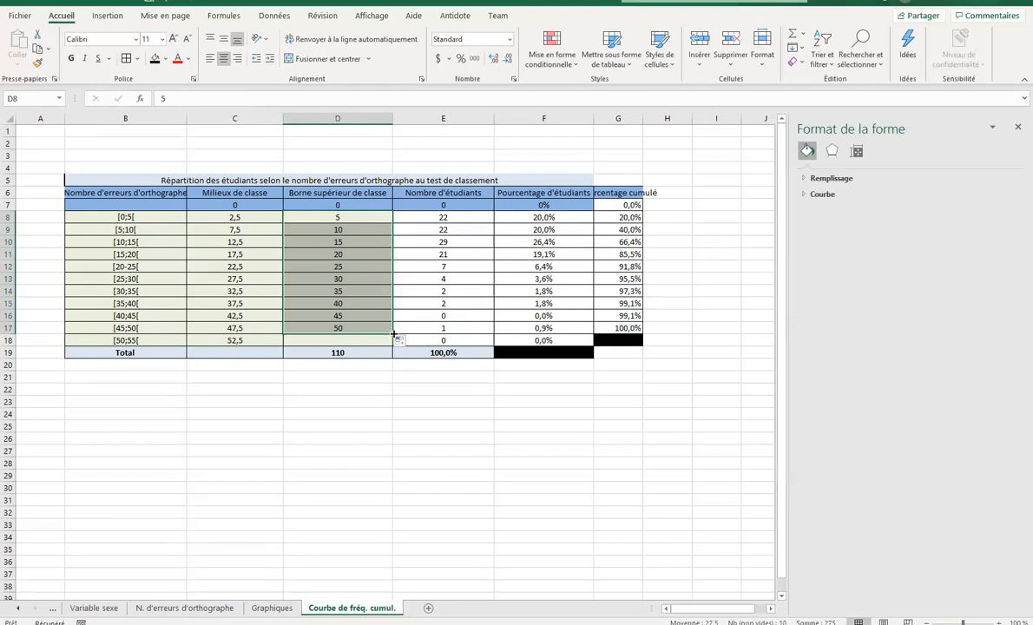
{"action": "left_click", "coordinate": [365, 340]}
{"action": "left_click", "coordinate": [337, 328]}
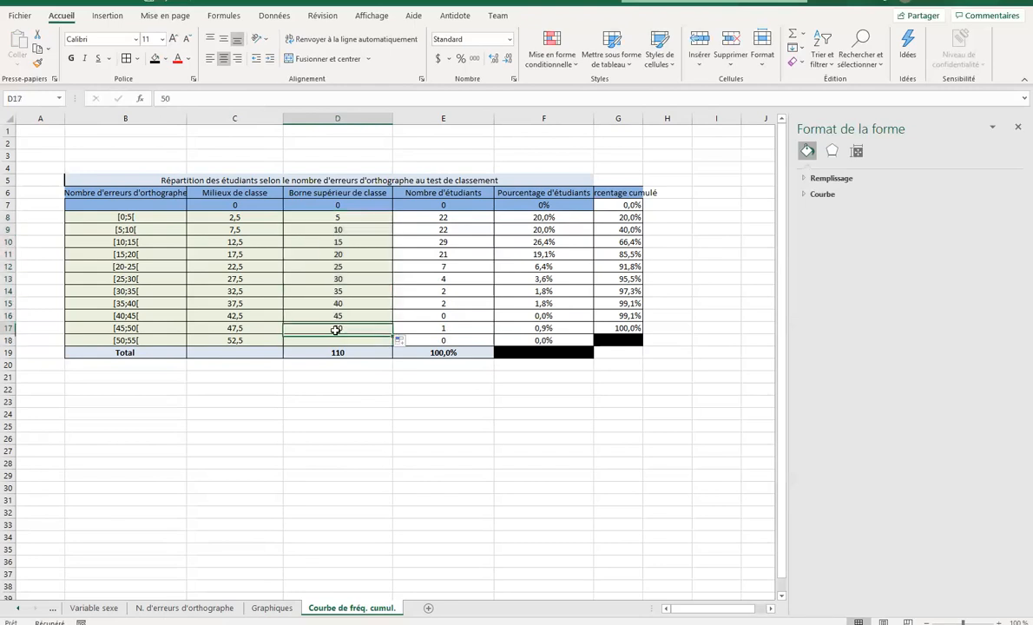
{"action": "left_click", "coordinate": [412, 327]}
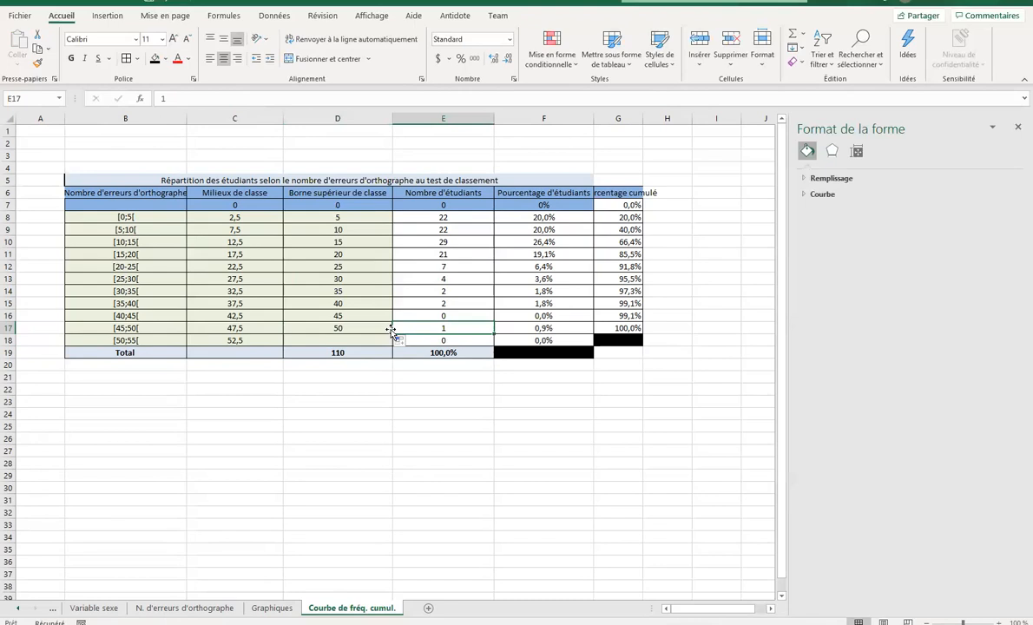
Insert a scatter chart with straight lines and markers from the upper class bounds in D7:D17 and cumulative percentages in G7:G17
{"action": "left_click", "coordinate": [345, 204]}
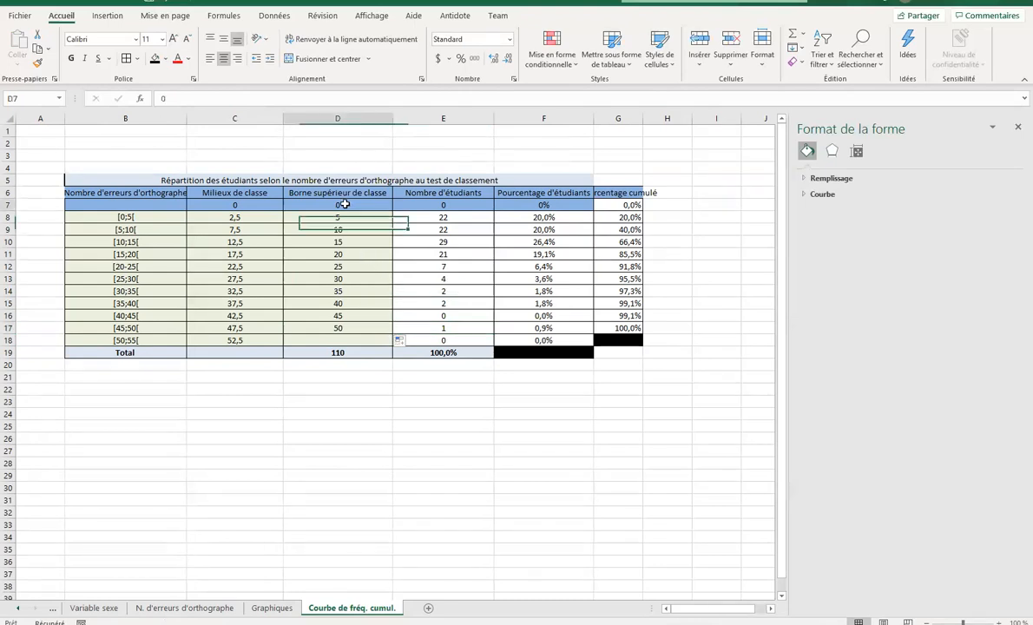
{"action": "left_click_drag", "start_coordinate": [345, 204], "coordinate": [339, 324]}
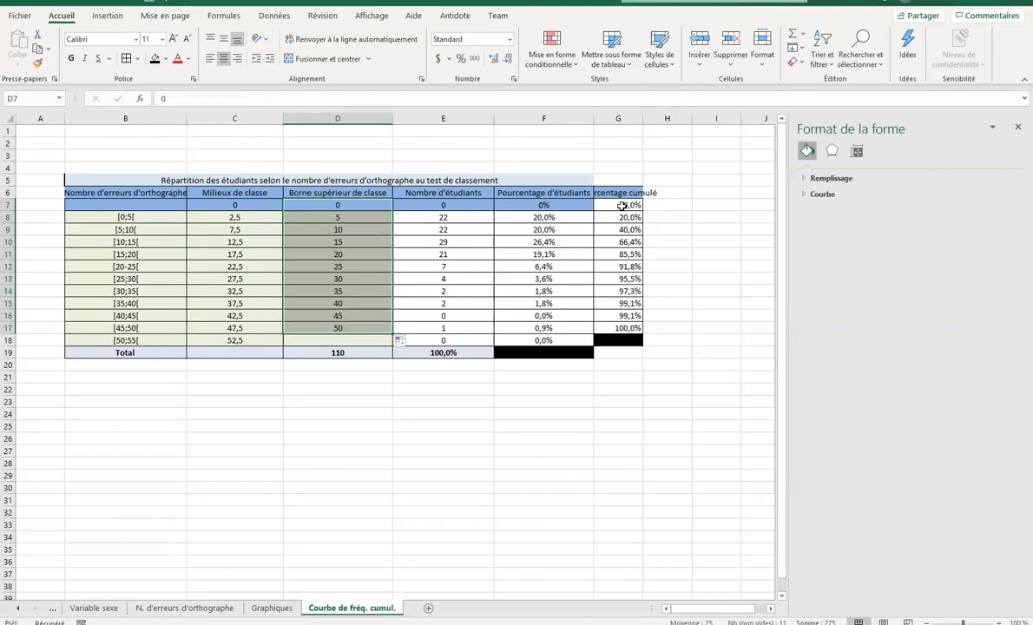
{"action": "left_click_drag", "start_coordinate": [621, 204], "coordinate": [622, 327]}
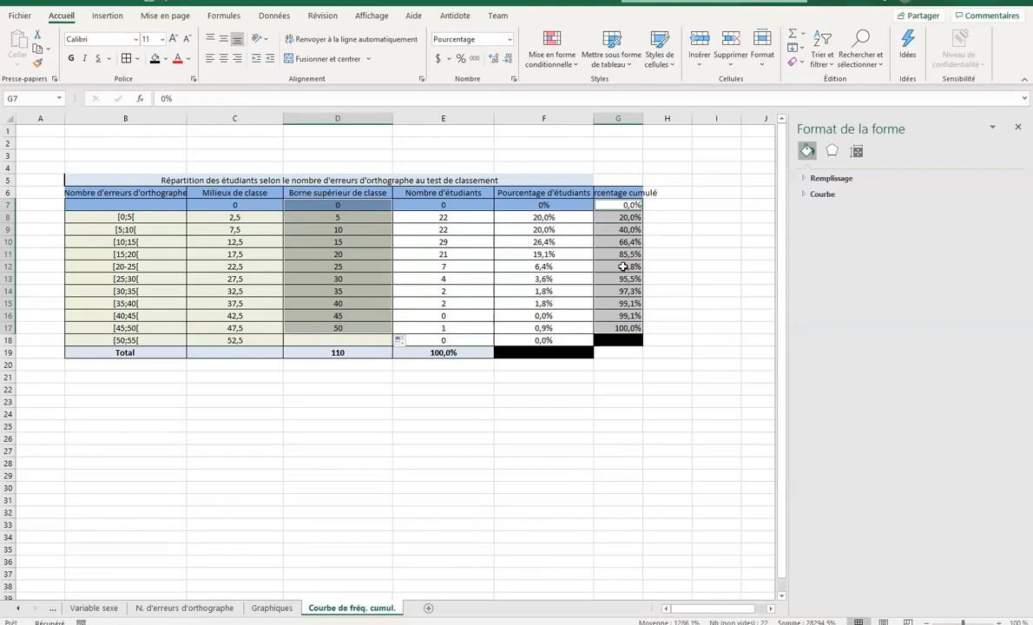
{"action": "left_click", "coordinate": [116, 20]}
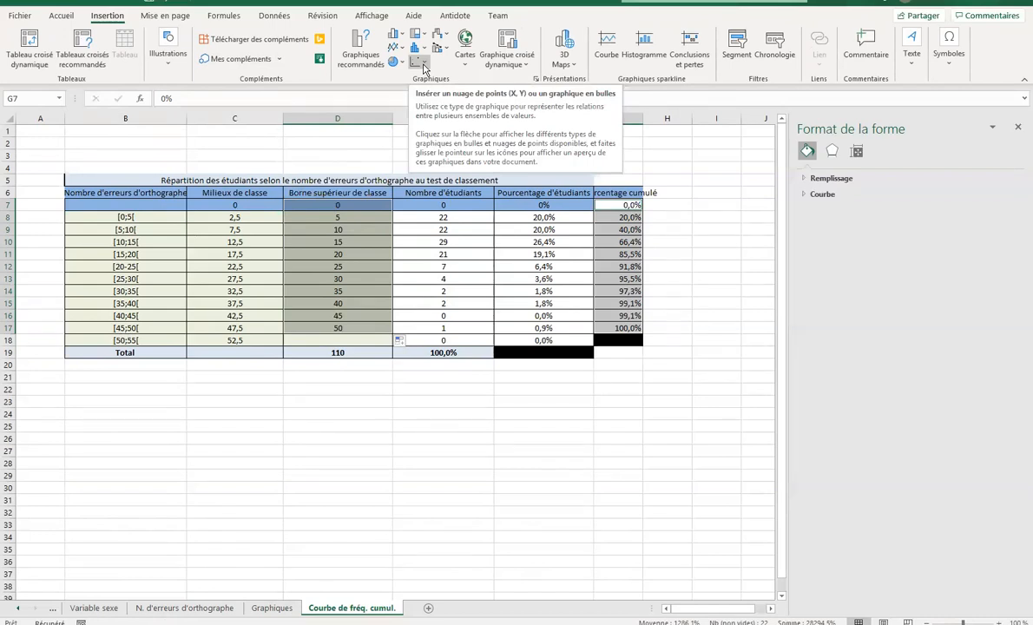
{"action": "left_click", "coordinate": [424, 66]}
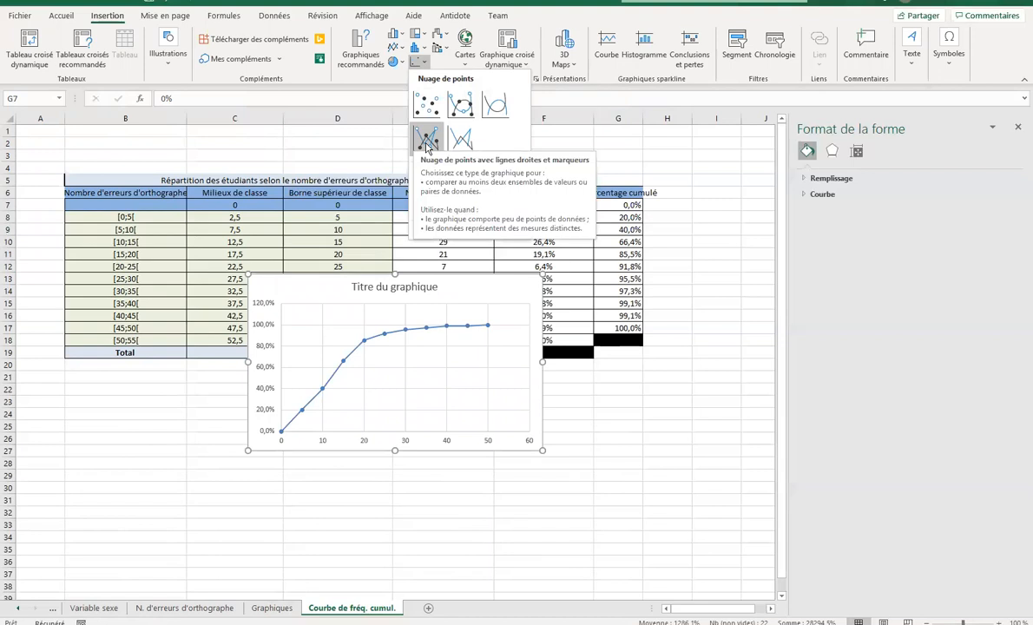
{"action": "left_click", "coordinate": [426, 143]}
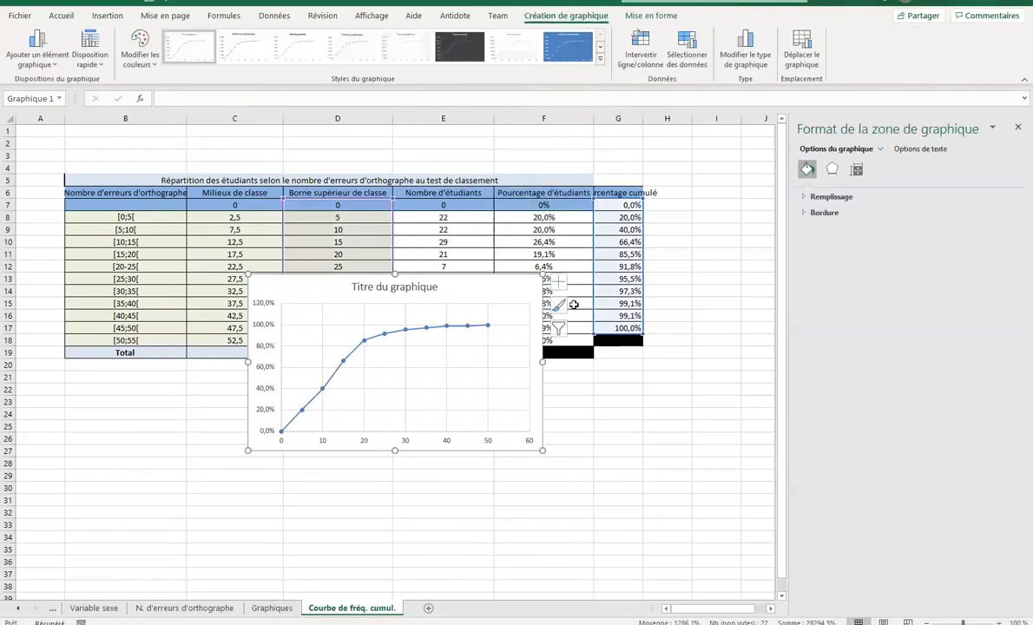
Move the chart just below the table and enlarge it to span columns B to F, down to row 38
{"action": "left_click_drag", "start_coordinate": [482, 284], "coordinate": [307, 377]}
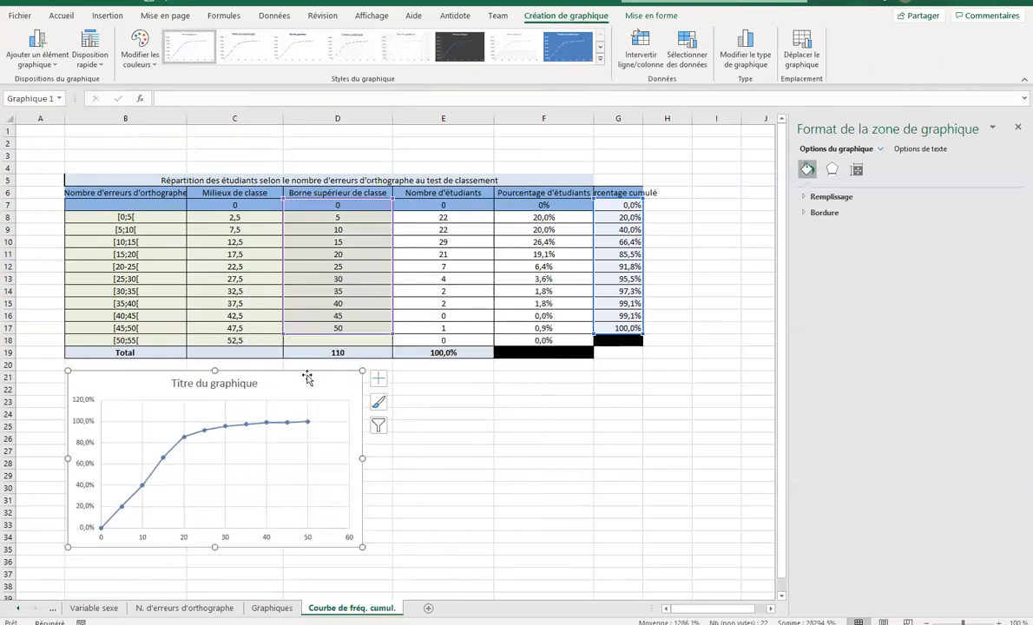
{"action": "scroll", "coordinate": [356, 425], "scroll_direction": "down", "scroll_amount": 3}
{"action": "left_click_drag", "start_coordinate": [363, 448], "coordinate": [597, 493]}
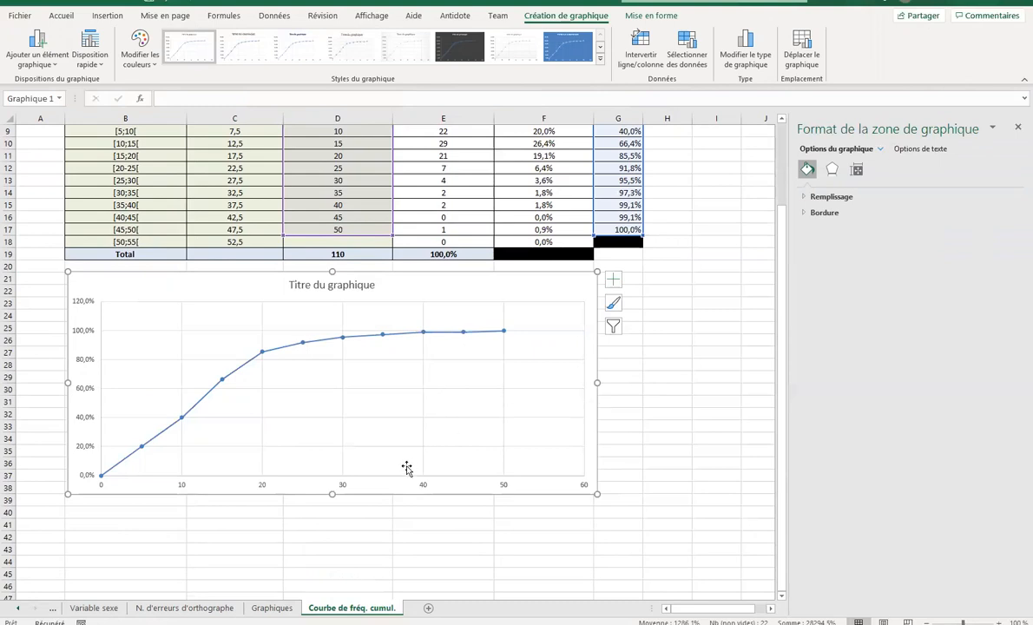
Set the maximum of the chart's horizontal axis to 50
{"action": "left_click", "coordinate": [343, 486]}
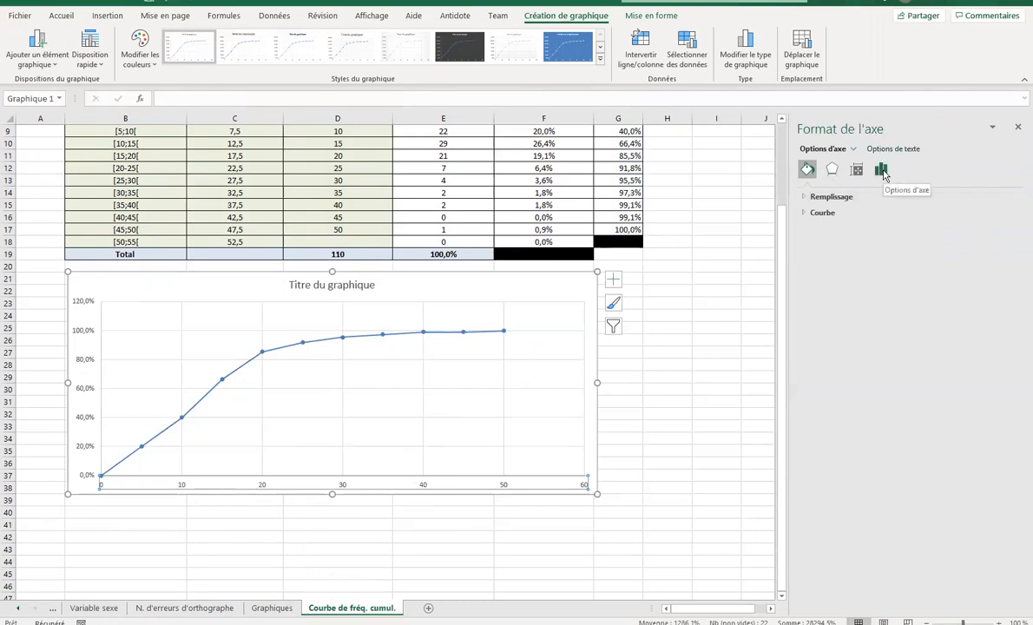
{"action": "key", "text": "ctrl"}
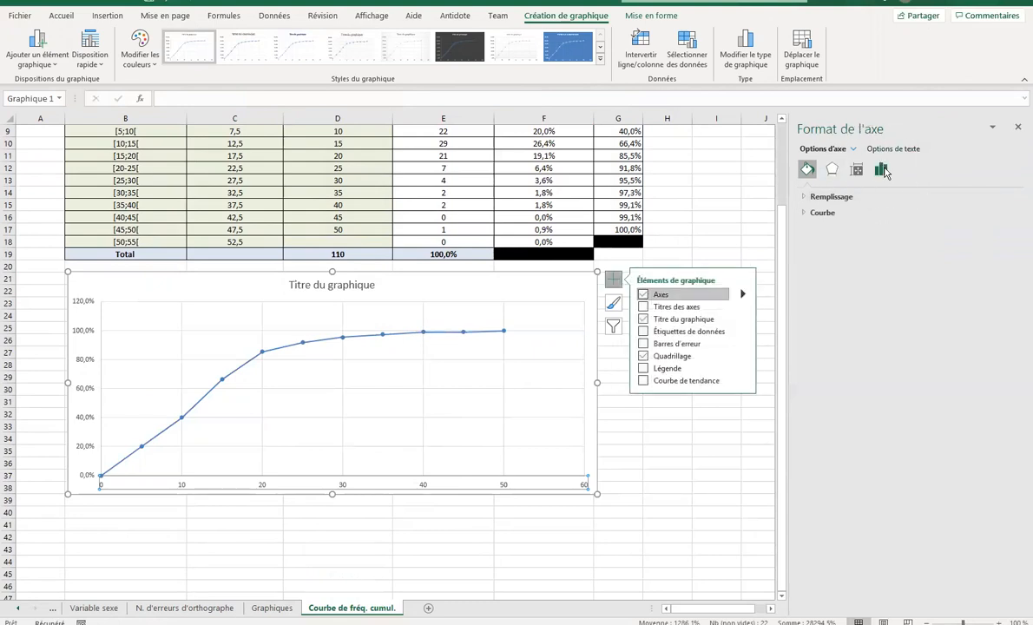
{"action": "left_click", "coordinate": [881, 171]}
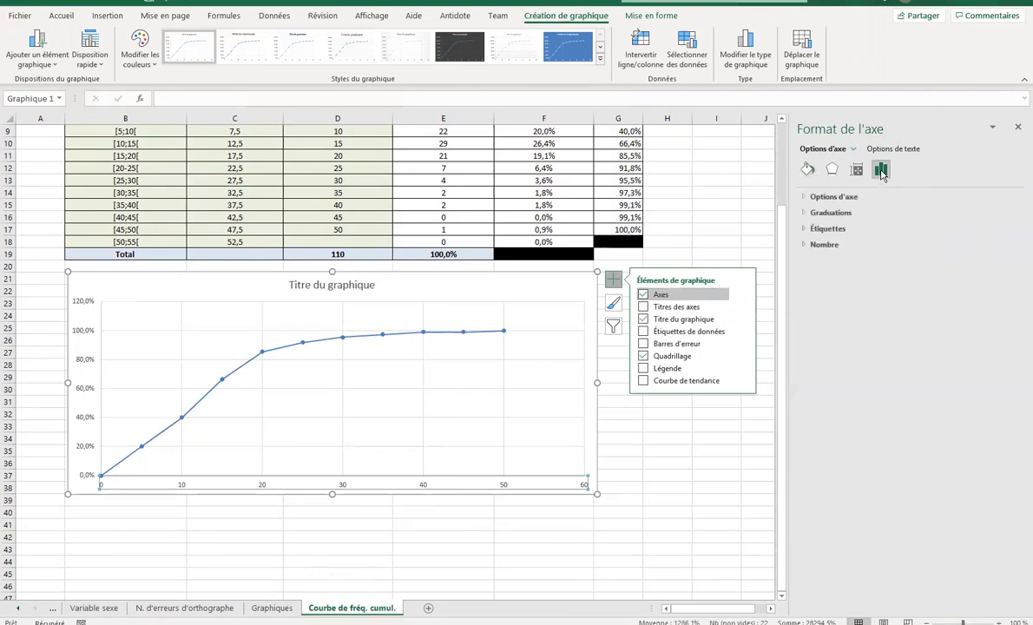
{"action": "left_click", "coordinate": [842, 197]}
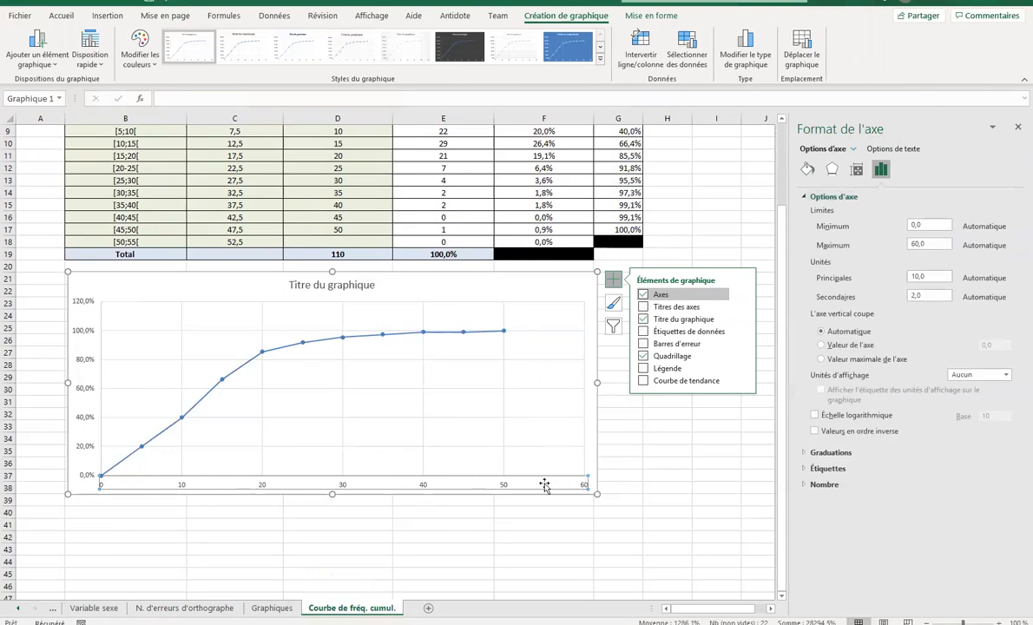
{"action": "double_click", "coordinate": [938, 244]}
{"action": "type", "text": "50"}
{"action": "left_click", "coordinate": [945, 276]}
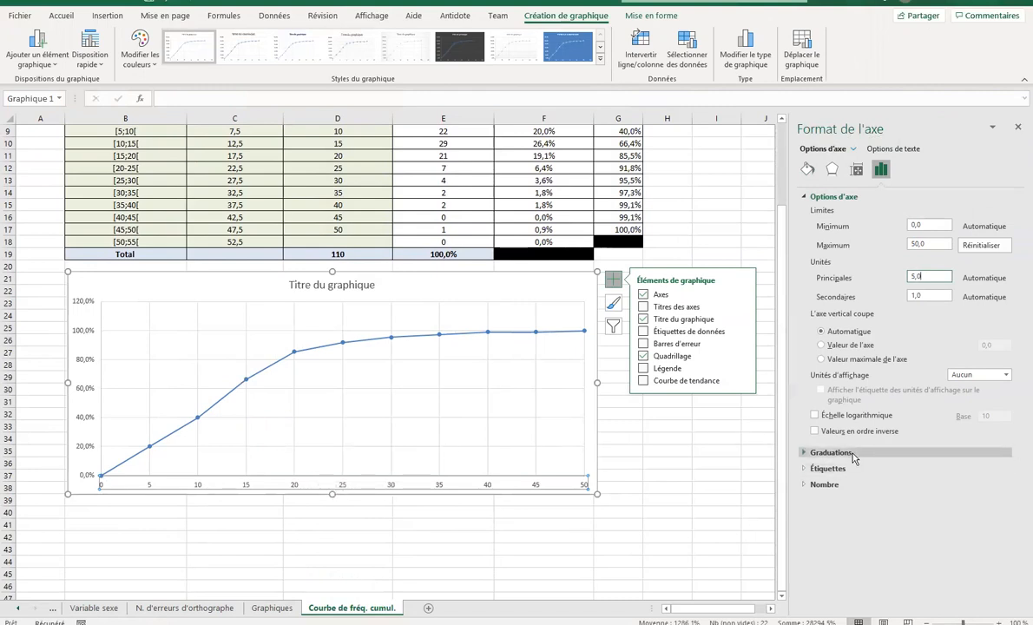
Set the maximum of the chart's vertical axis to 100%
{"action": "left_click", "coordinate": [81, 393]}
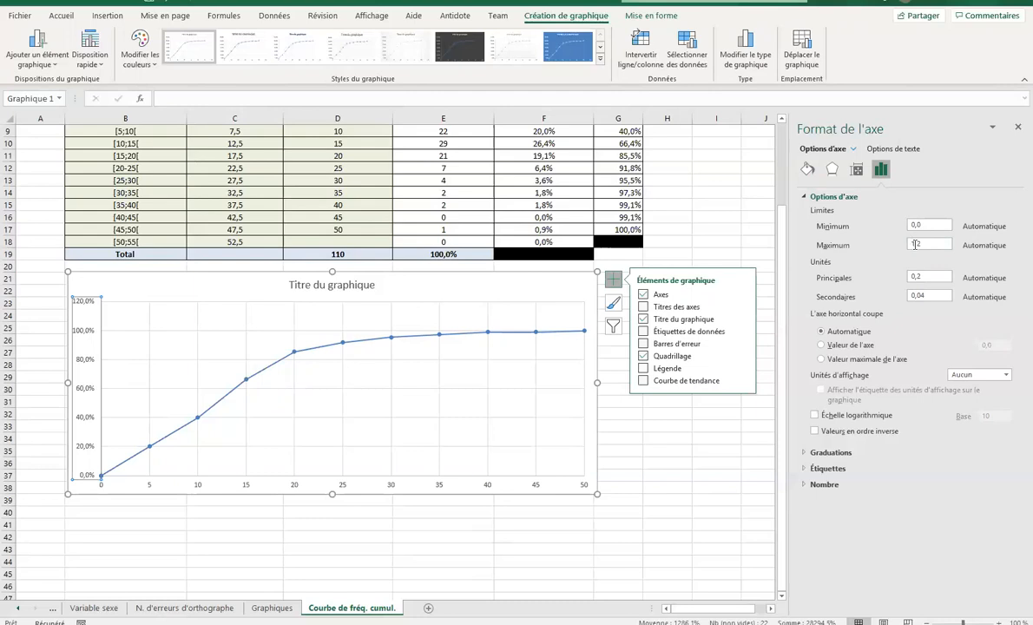
{"action": "left_click", "coordinate": [922, 244]}
{"action": "left_click", "coordinate": [98, 275]}
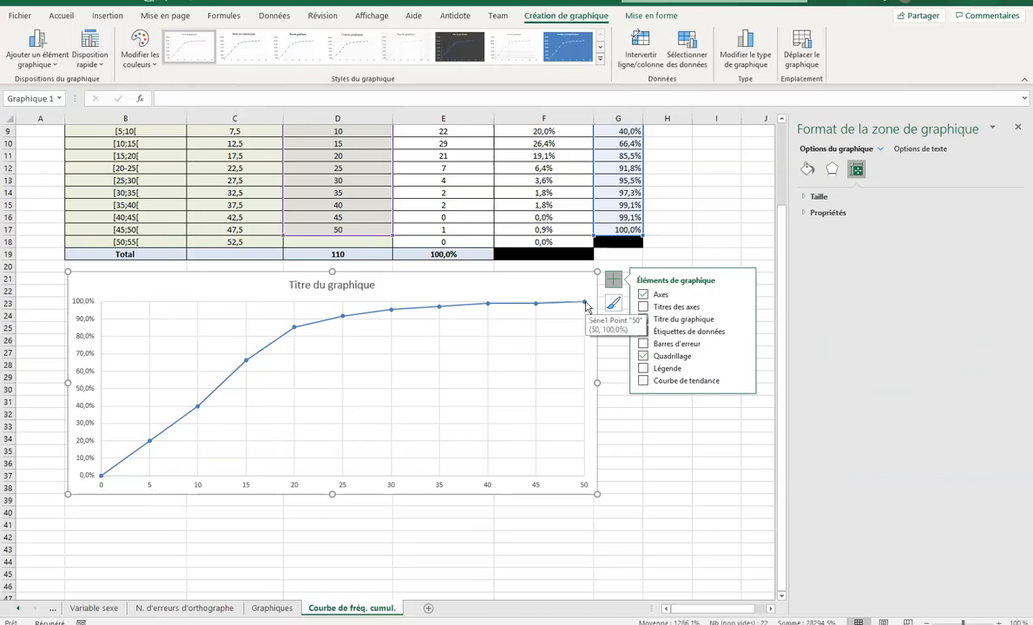
Format the vertical axis numbers as percentages with 0 decimals
{"action": "left_click", "coordinate": [85, 345]}
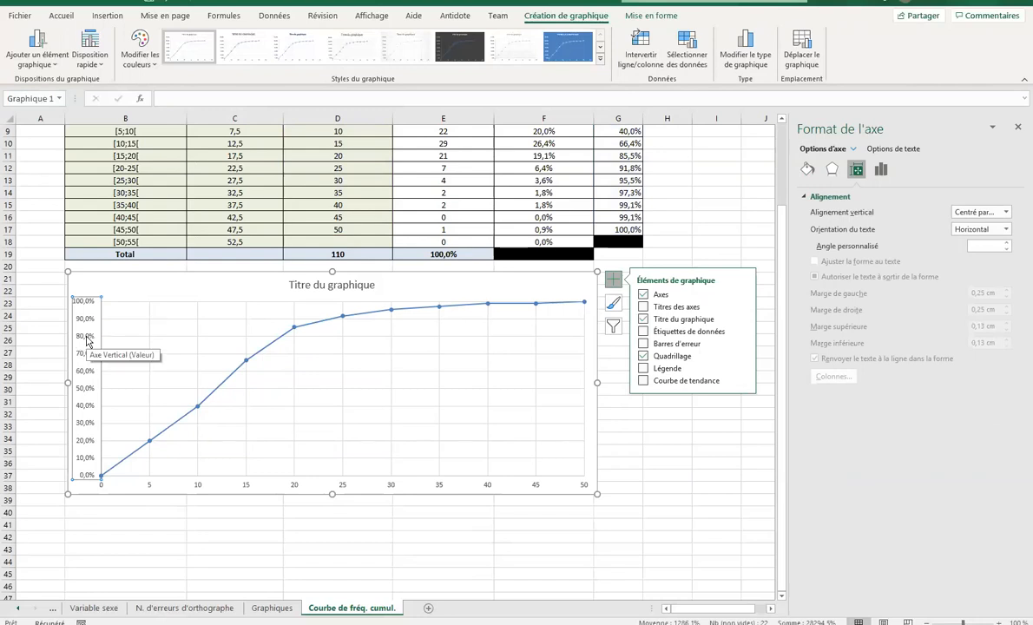
{"action": "left_click", "coordinate": [882, 173]}
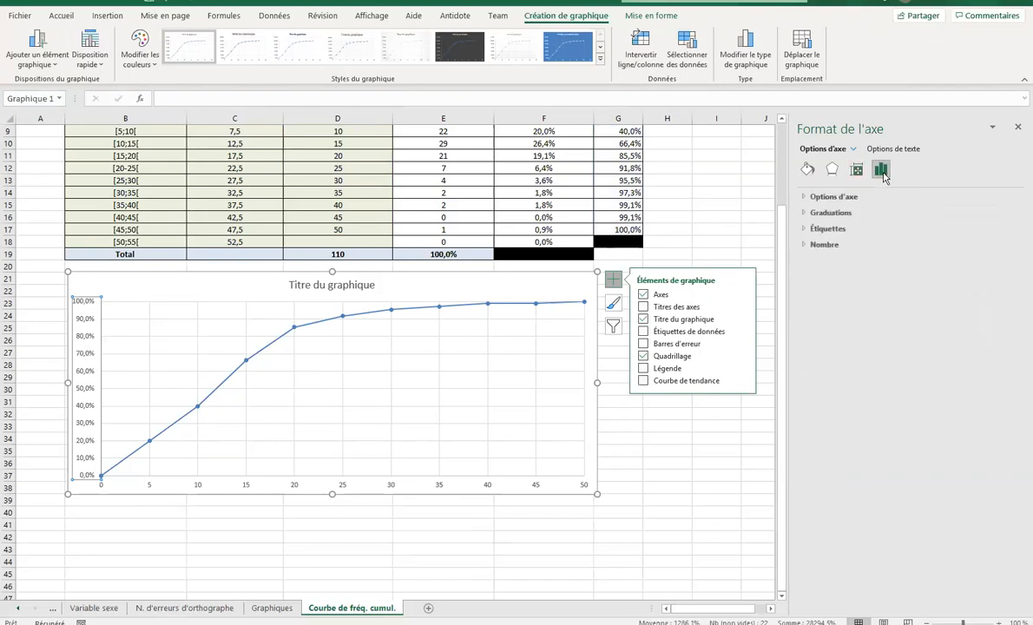
{"action": "left_click", "coordinate": [807, 246]}
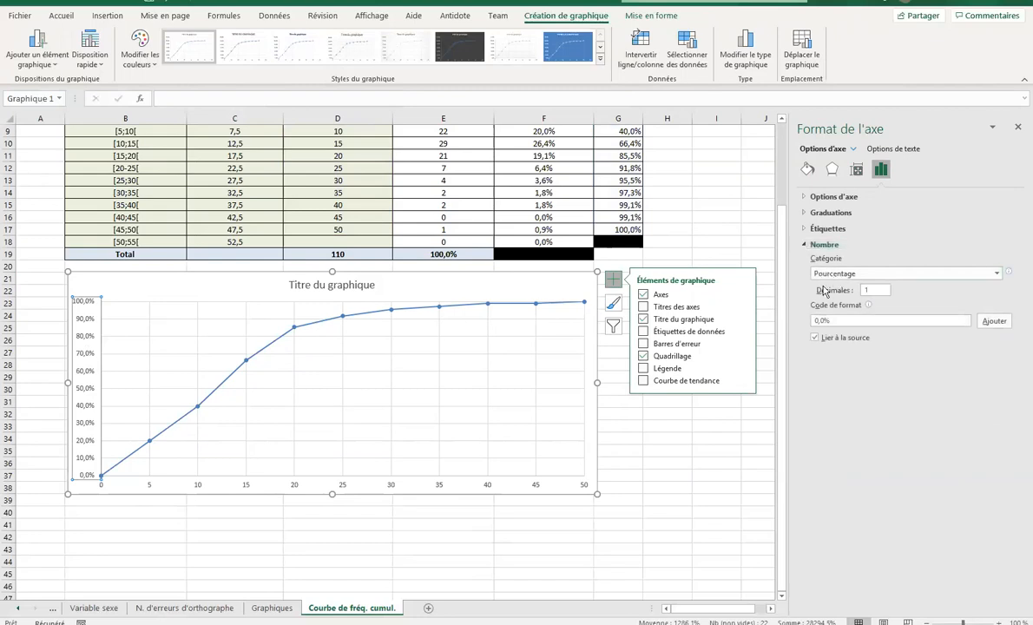
{"action": "left_click", "coordinate": [83, 445]}
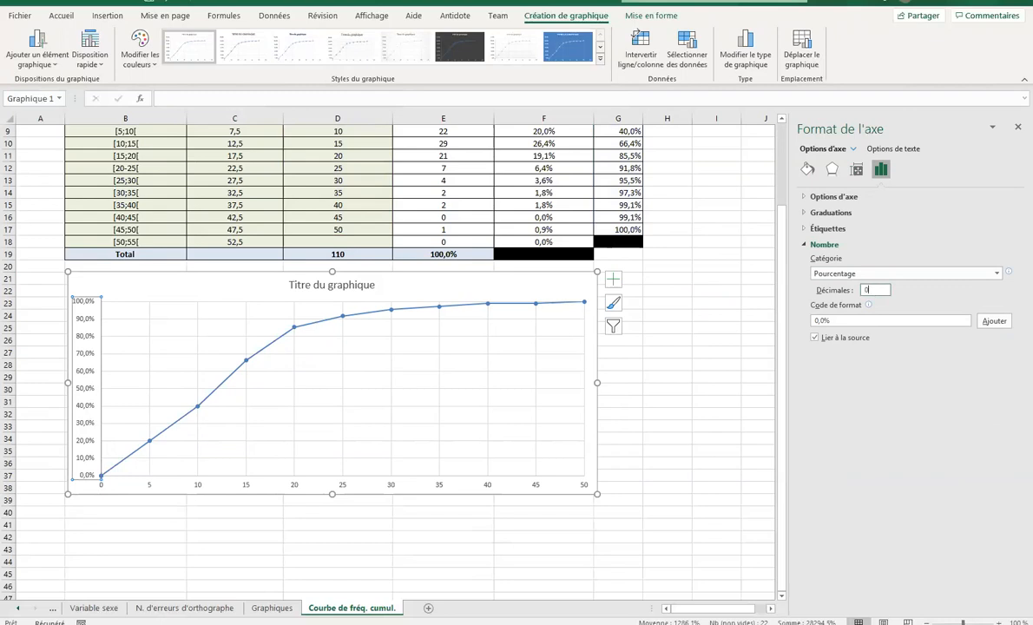
{"action": "left_click", "coordinate": [159, 266]}
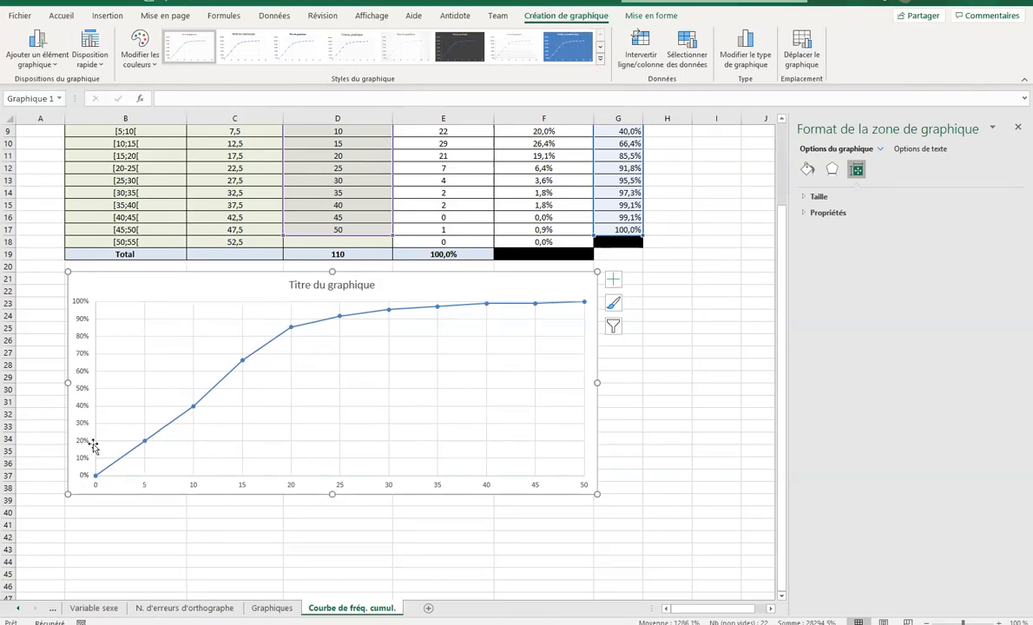
Title the chart "Répartition en pourcentage cumulé des étudiants selon le nombre d'erreurs au test de classement"
{"action": "left_click", "coordinate": [323, 285]}
{"action": "triple_click", "coordinate": [323, 285]}
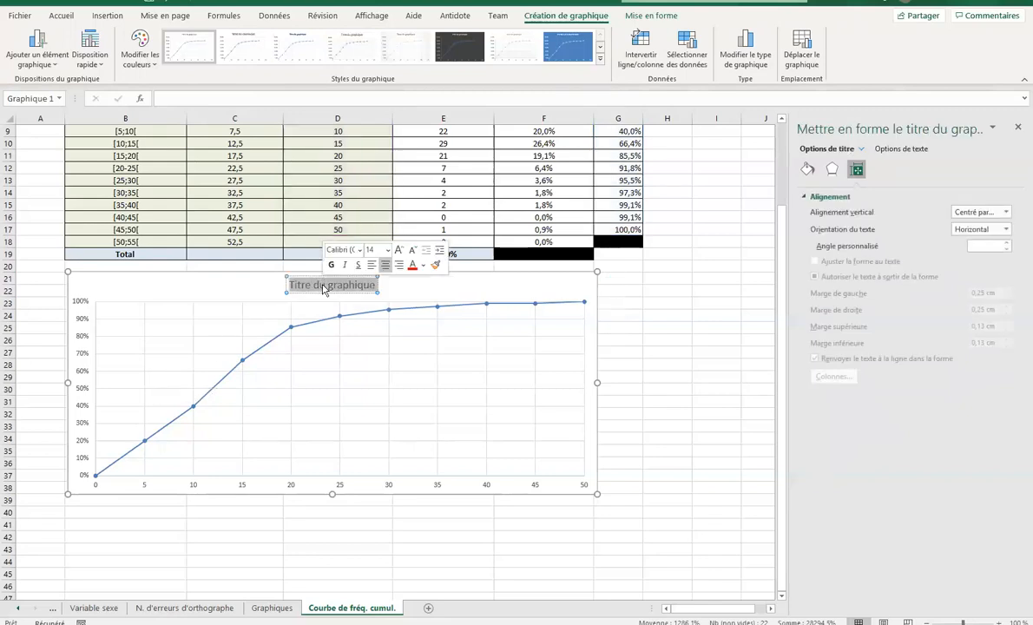
{"action": "scroll", "coordinate": [323, 289], "scroll_direction": "up", "scroll_amount": 3}
{"action": "scroll", "coordinate": [323, 289], "scroll_direction": "down", "scroll_amount": 3}
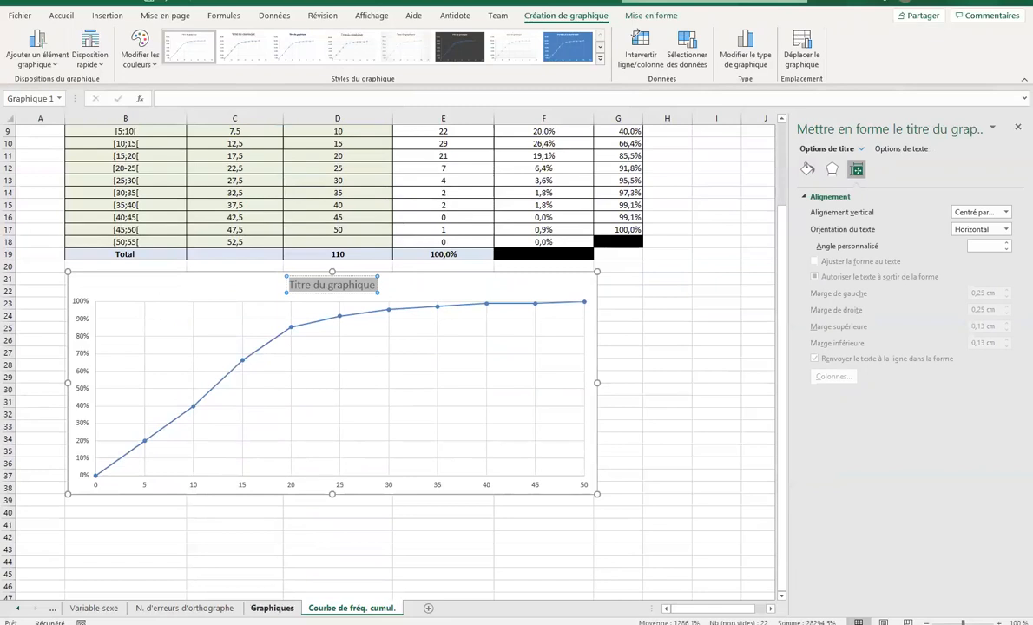
{"action": "type", "text": "Répa"}
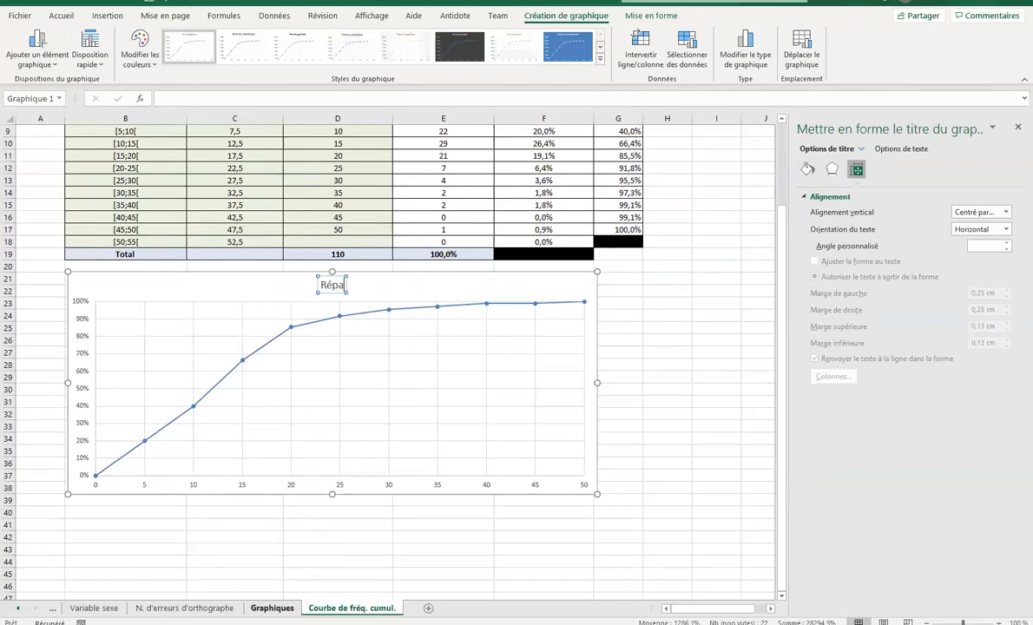
{"action": "type", "text": "rtition en pourcentage cumul"}
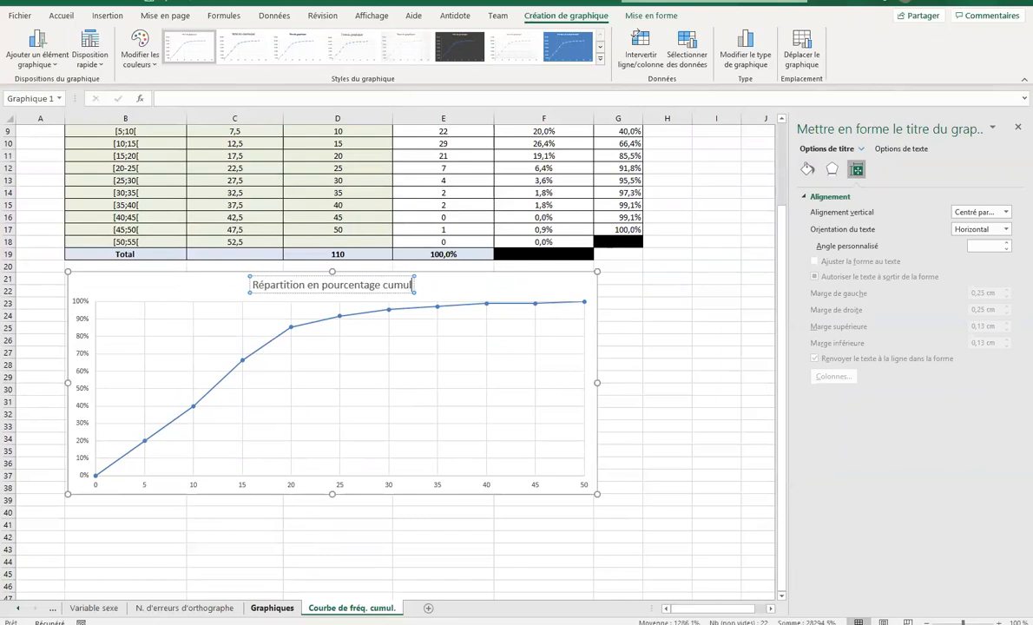
{"action": "key", "text": "BackSpace"}
{"action": "key", "text": "BackSpace"}
{"action": "type", "text": "mulé"}
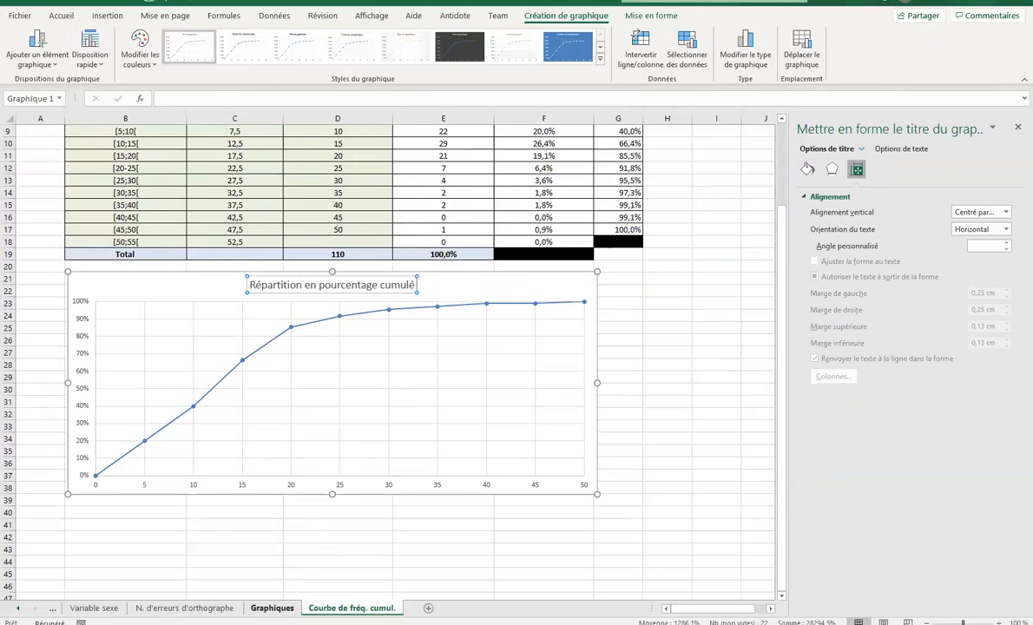
{"action": "type", "text": "s étudi"}
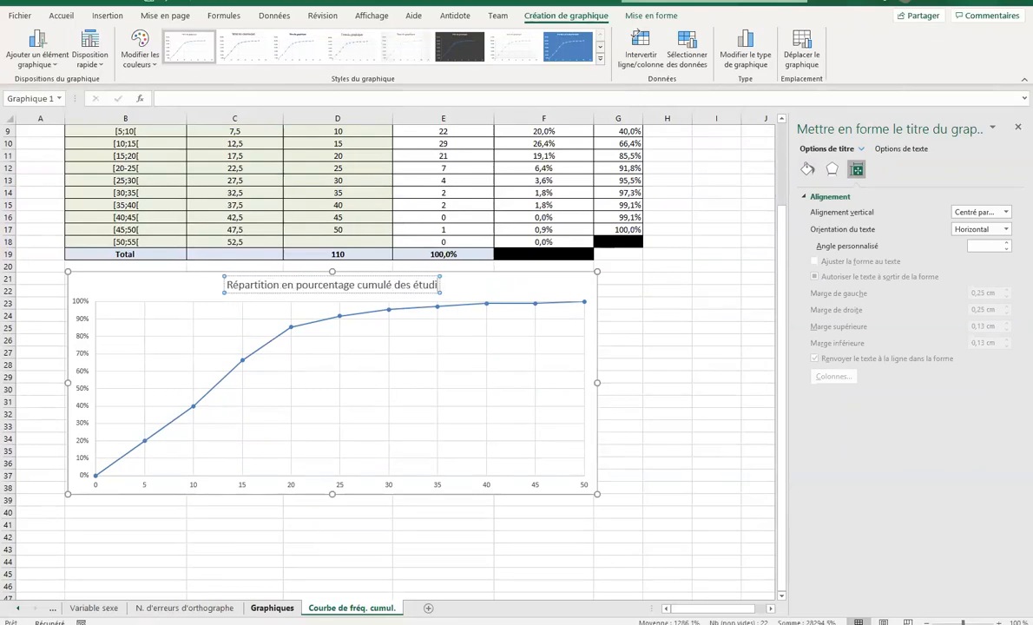
{"action": "type", "text": "ants selon le nomb"}
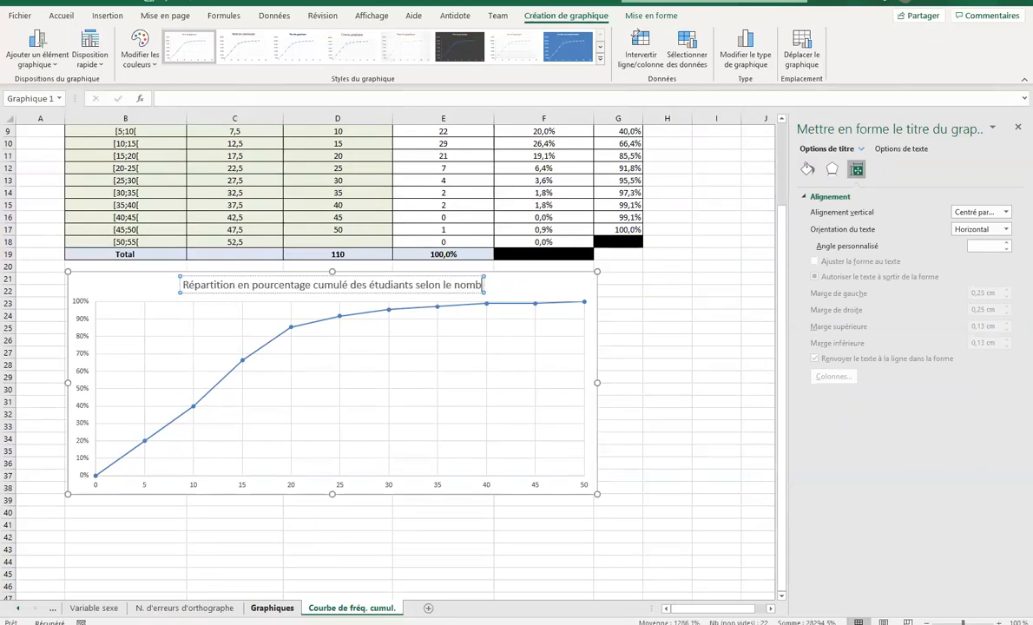
{"action": "type", "text": "re d'erreur"}
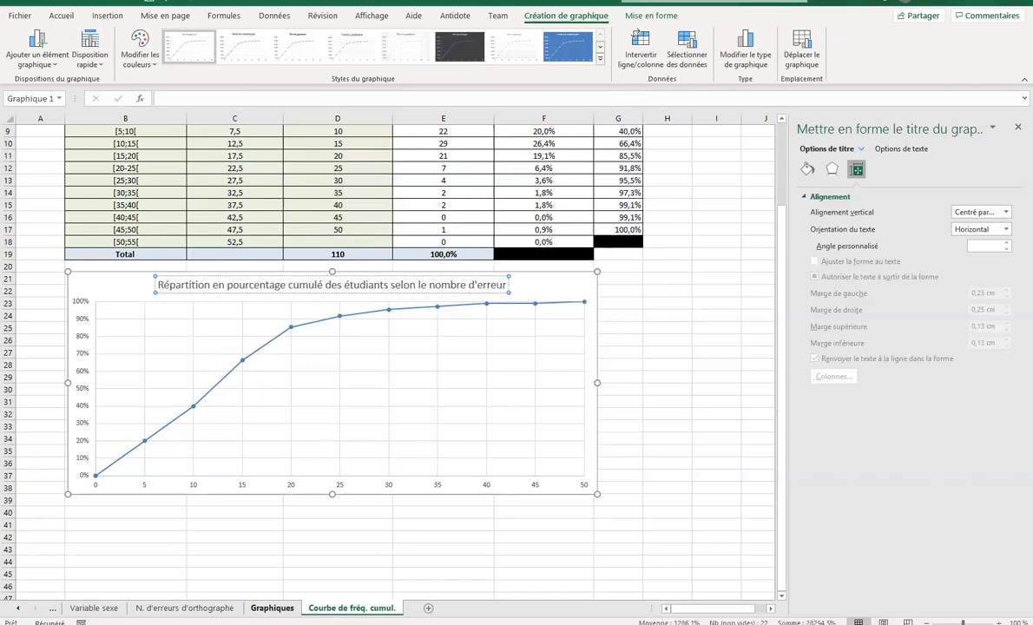
{"action": "type", "text": "s au test de"}
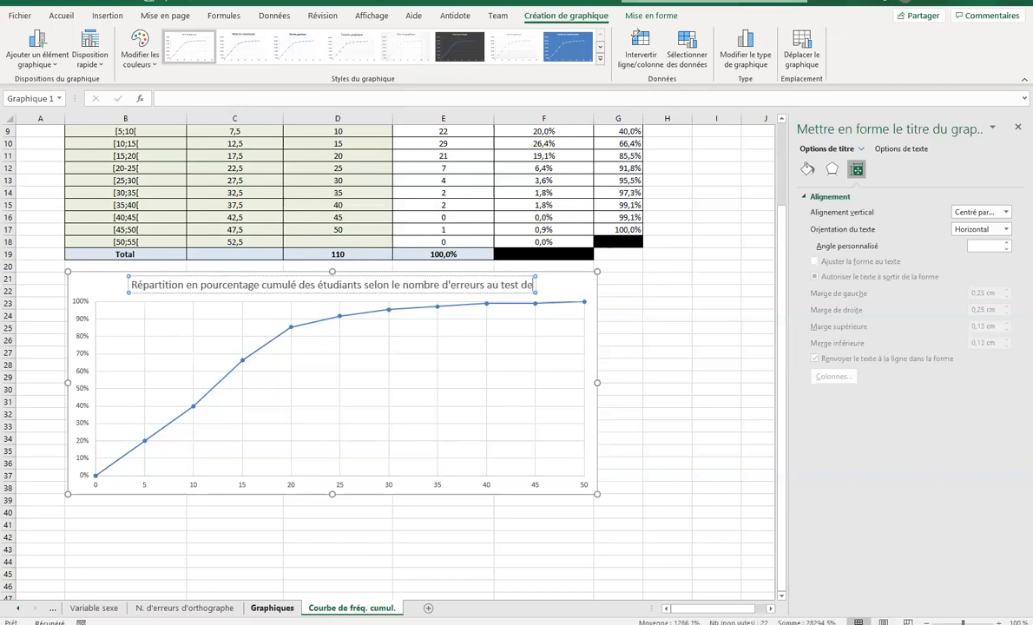
{"action": "type", "text": " classment"}
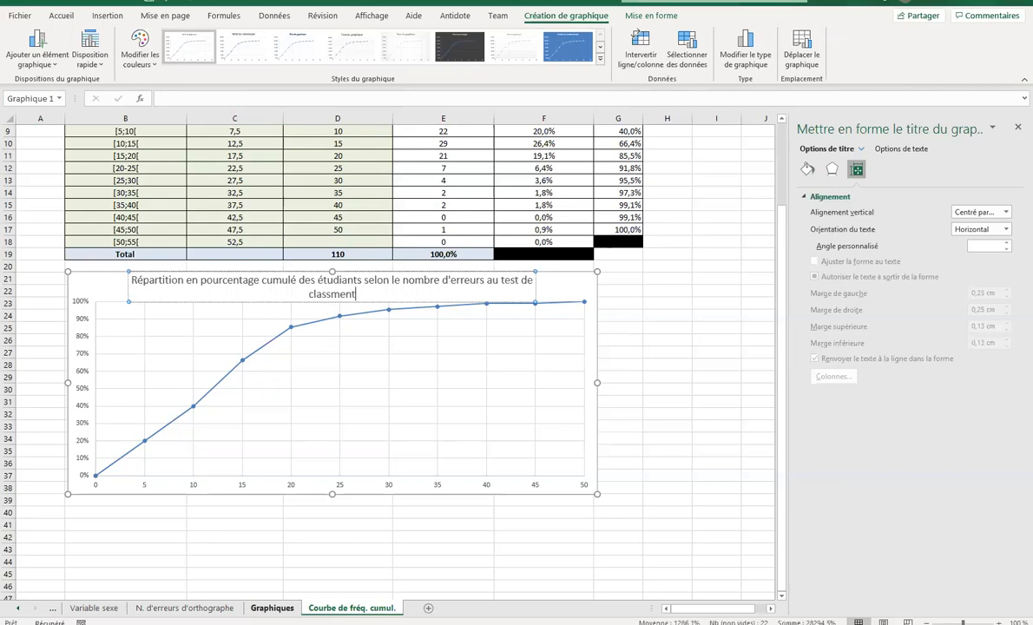
{"action": "left_click", "coordinate": [332, 294]}
{"action": "type", "text": "e"}
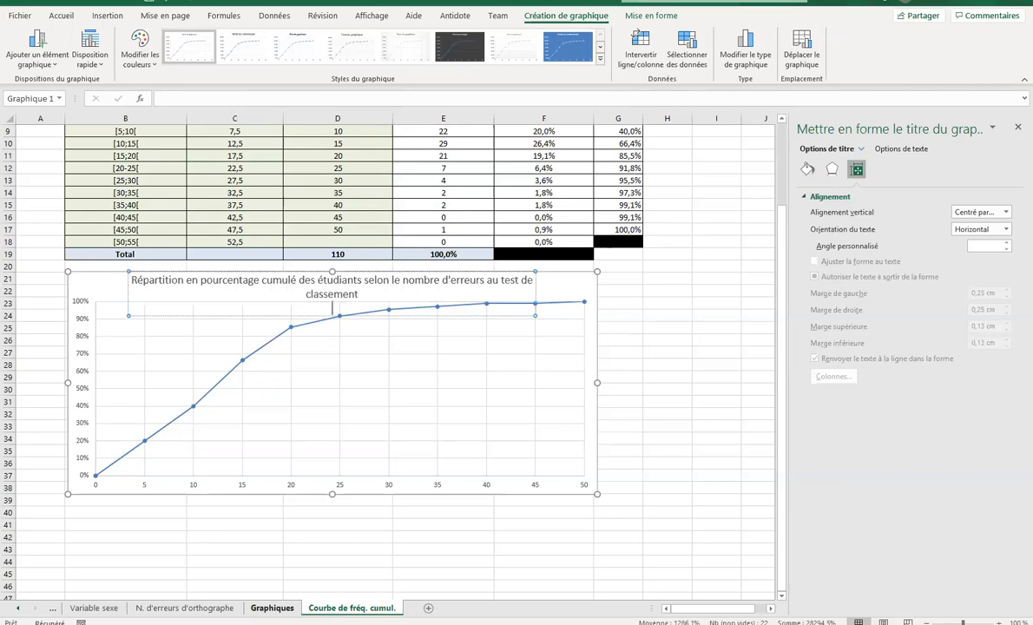
{"action": "left_click", "coordinate": [461, 458]}
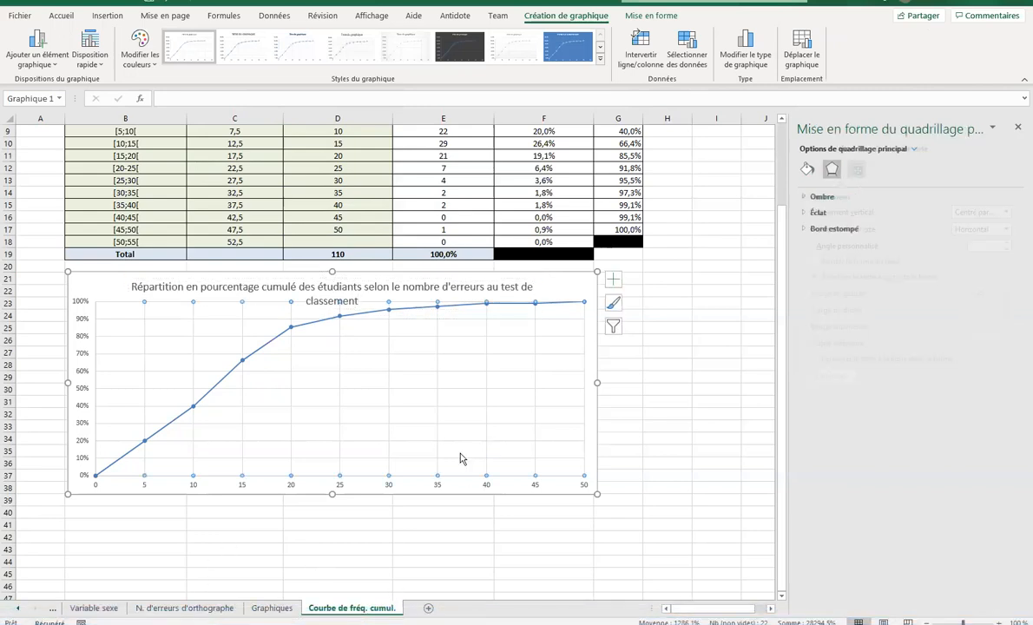
Add axis titles to the chart and title the horizontal axis "Nombre d'erreur au test de français"
{"action": "left_click", "coordinate": [613, 279]}
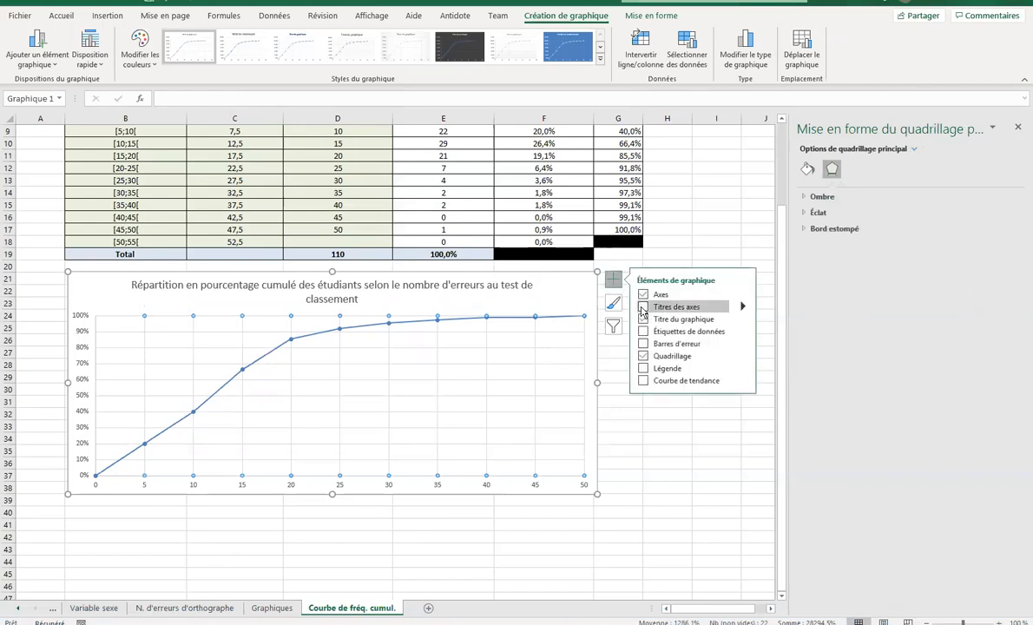
{"action": "left_click", "coordinate": [642, 307]}
{"action": "left_click", "coordinate": [356, 480]}
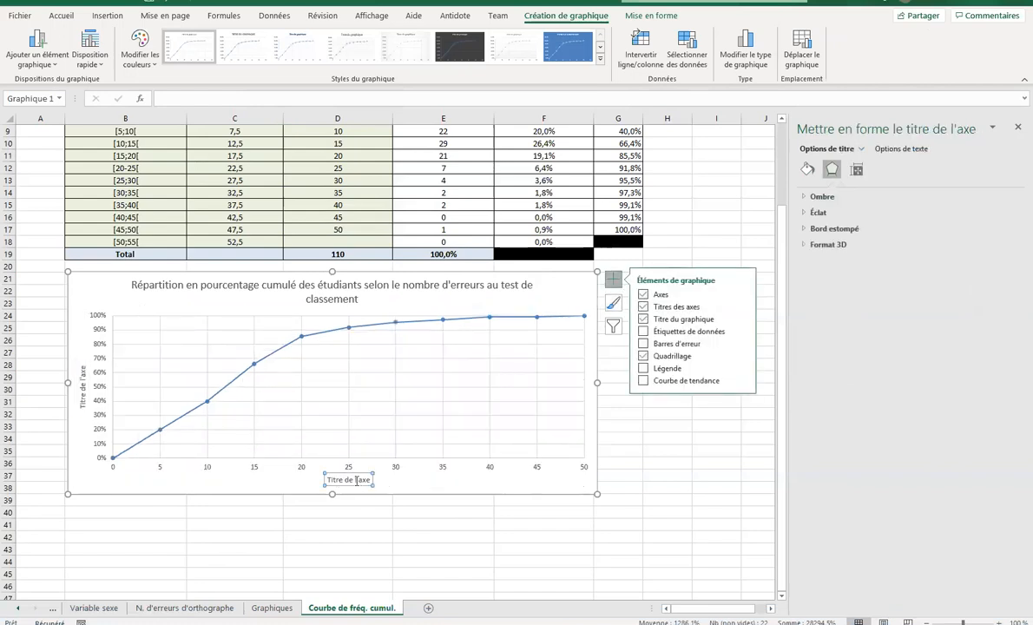
{"action": "double_click", "coordinate": [356, 481]}
{"action": "key", "text": "BackSpace"}
{"action": "key", "text": "BackSpace"}
{"action": "key", "text": "BackSpace"}
{"action": "key", "text": "BackSpace"}
{"action": "key", "text": "BackSpace"}
{"action": "key", "text": "BackSpace"}
{"action": "key", "text": "BackSpace"}
{"action": "key", "text": "BackSpace"}
{"action": "key", "text": "BackSpace"}
{"action": "key", "text": "BackSpace"}
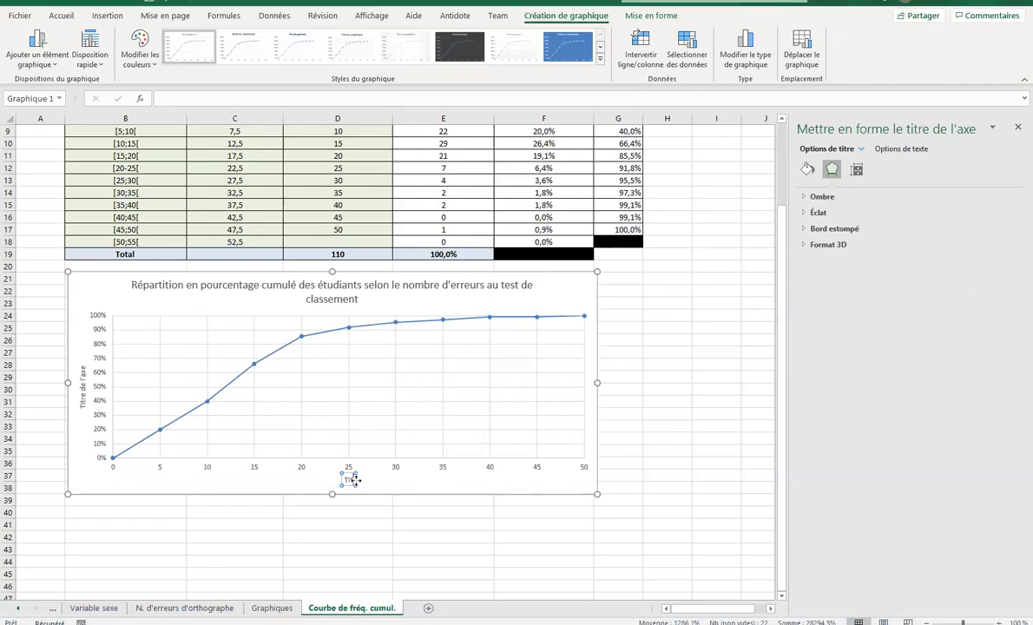
{"action": "type", "text": "Nombre d'erreur"}
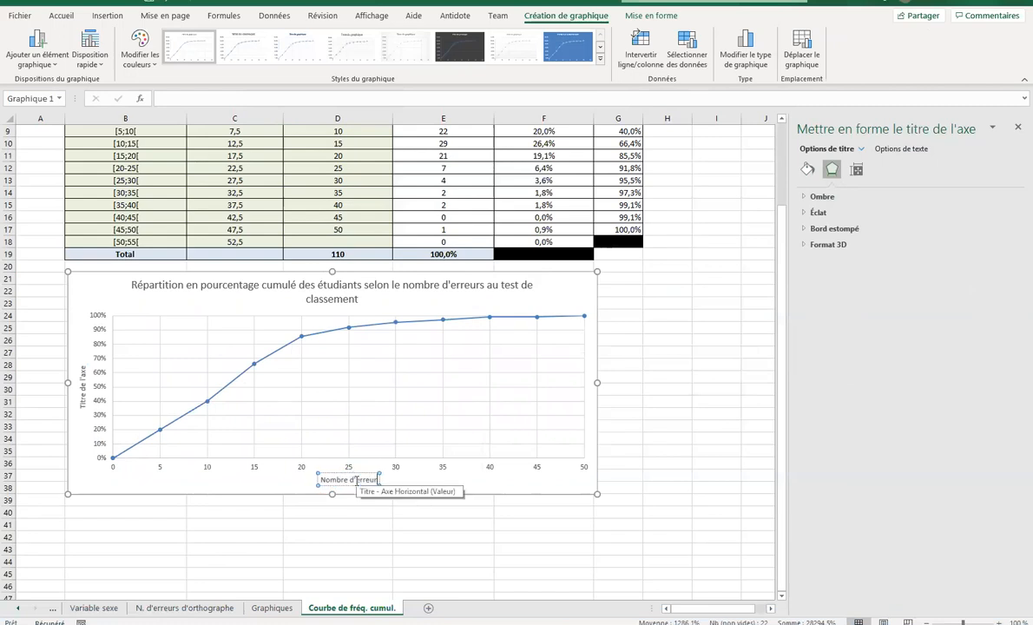
{"action": "type", "text": " au test de français"}
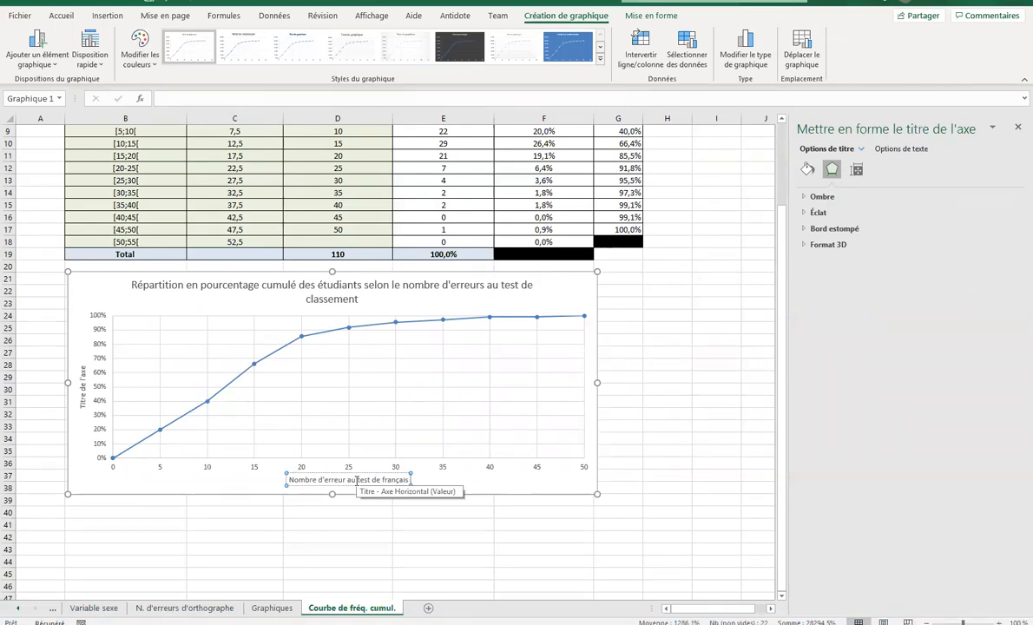
Title the chart's vertical axis "Pourcentage cumulées des étudiants"
{"action": "triple_click", "coordinate": [82, 400]}
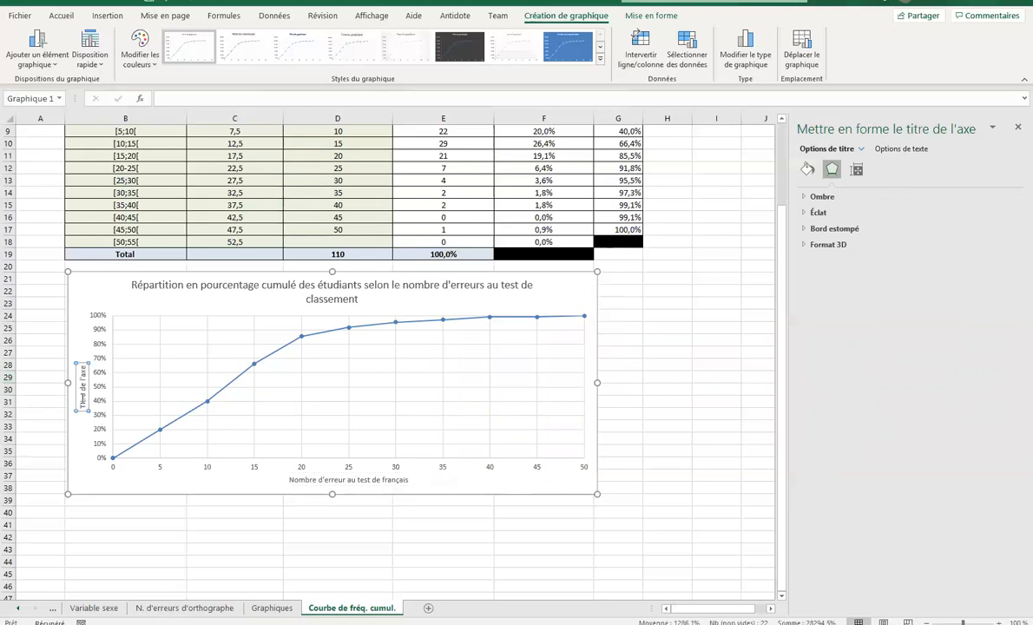
{"action": "type", "text": "Pourcentage"}
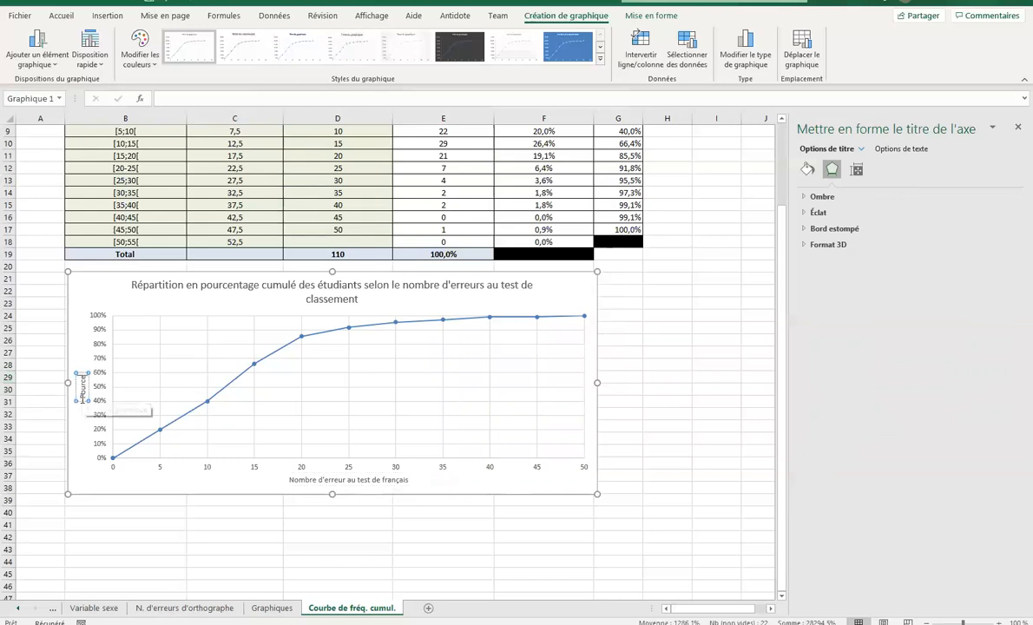
{"action": "type", "text": " cumul"}
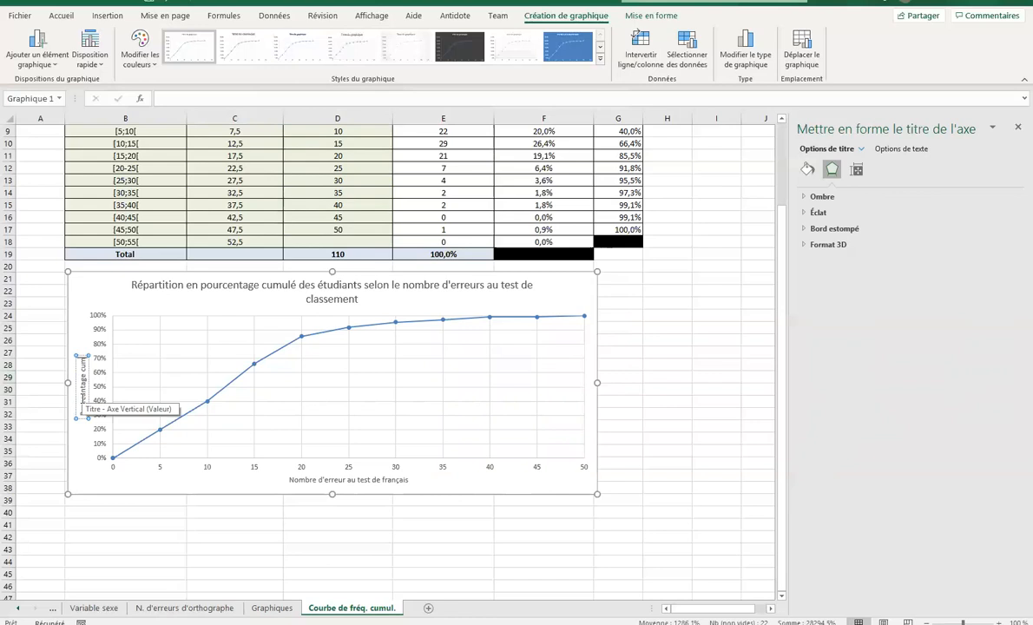
{"action": "type", "text": "ées des étud"}
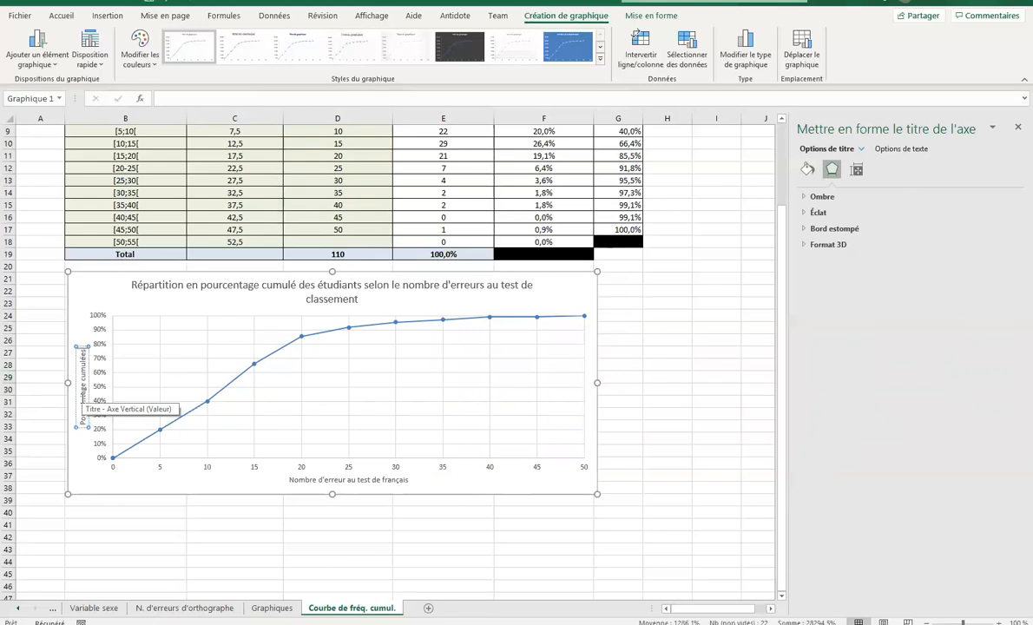
{"action": "type", "text": "iants"}
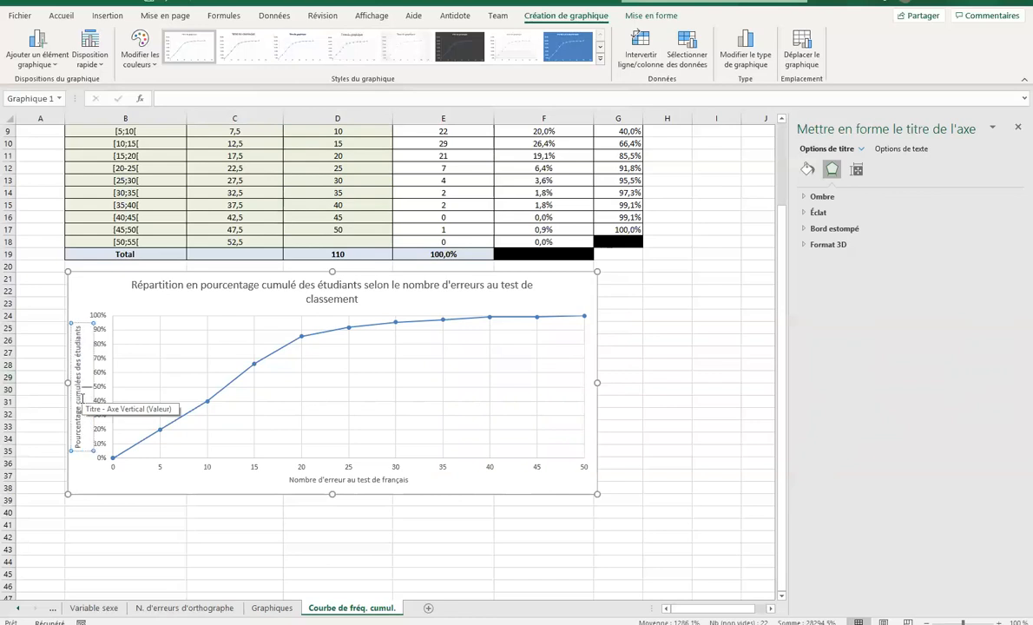
{"action": "left_click", "coordinate": [237, 481]}
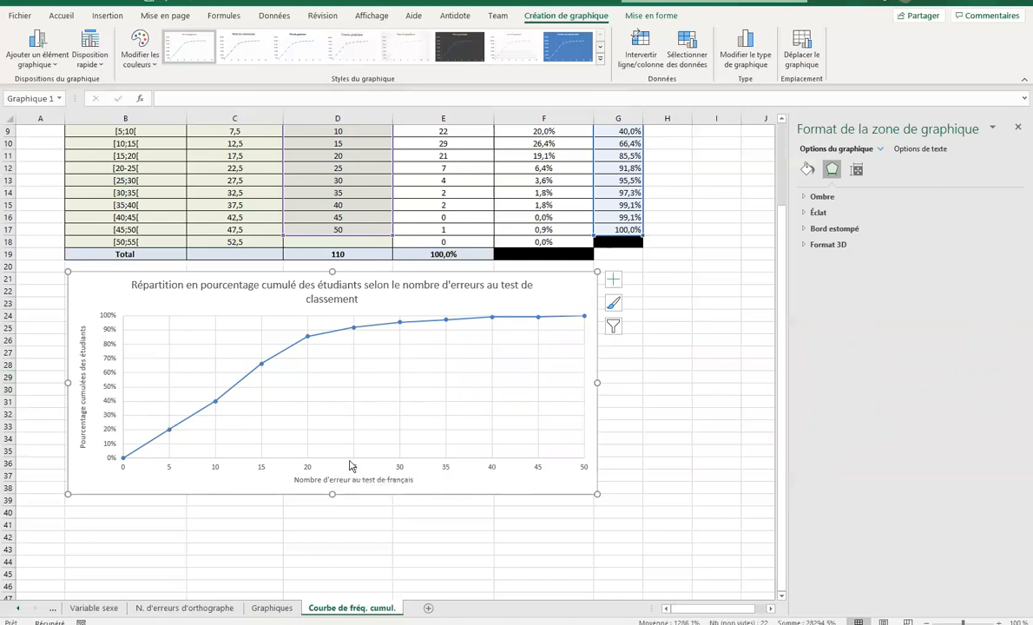
Enlarge the chart so its title fits on one line, and align its left edge with the table in column B
{"action": "mouse_move", "coordinate": [353, 331]}
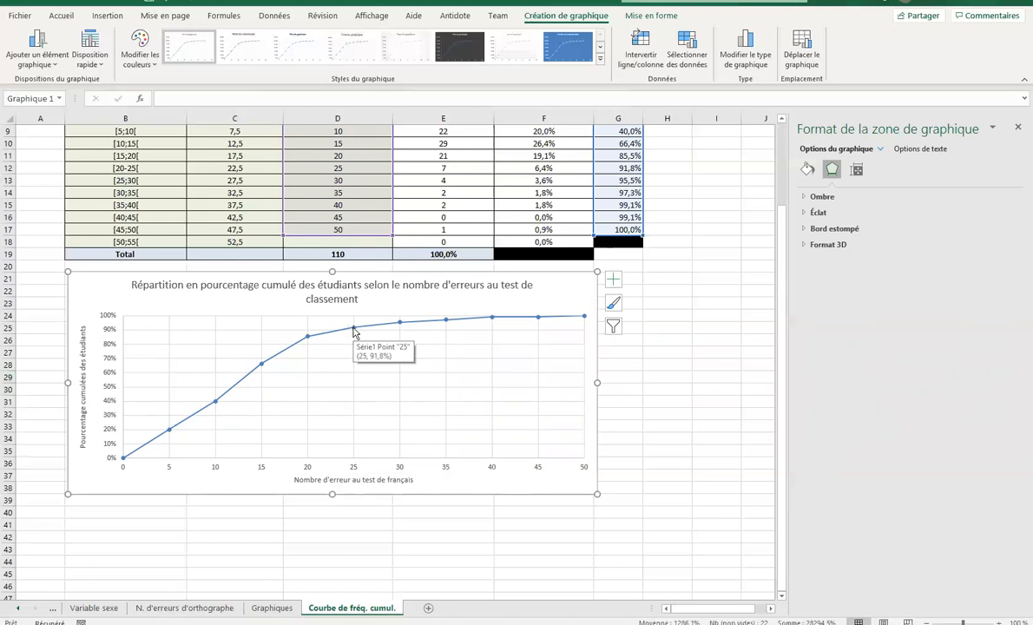
{"action": "mouse_move", "coordinate": [308, 337]}
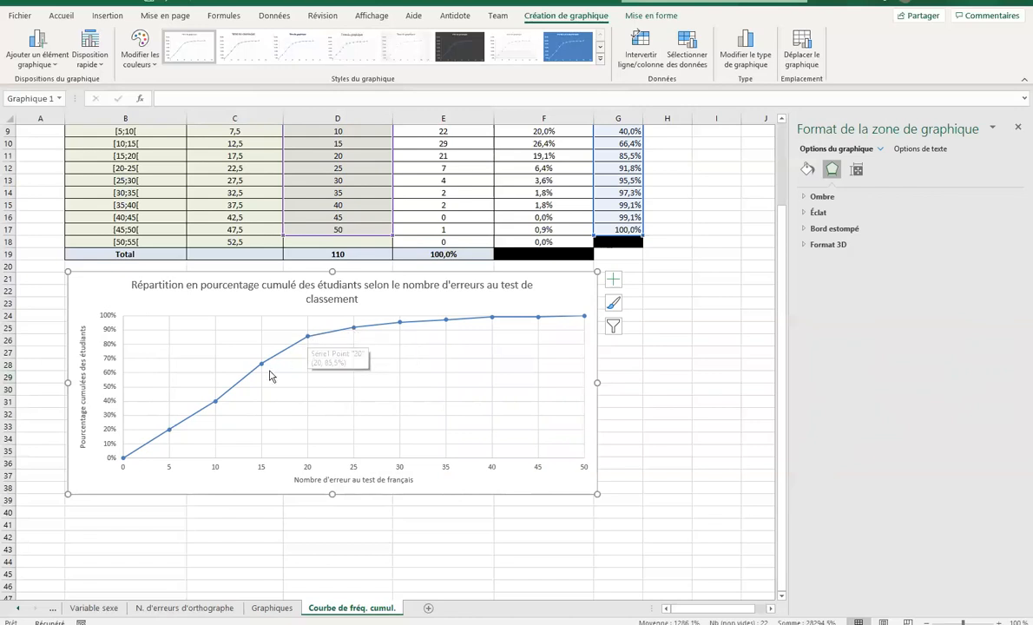
{"action": "left_click_drag", "start_coordinate": [597, 494], "coordinate": [648, 506]}
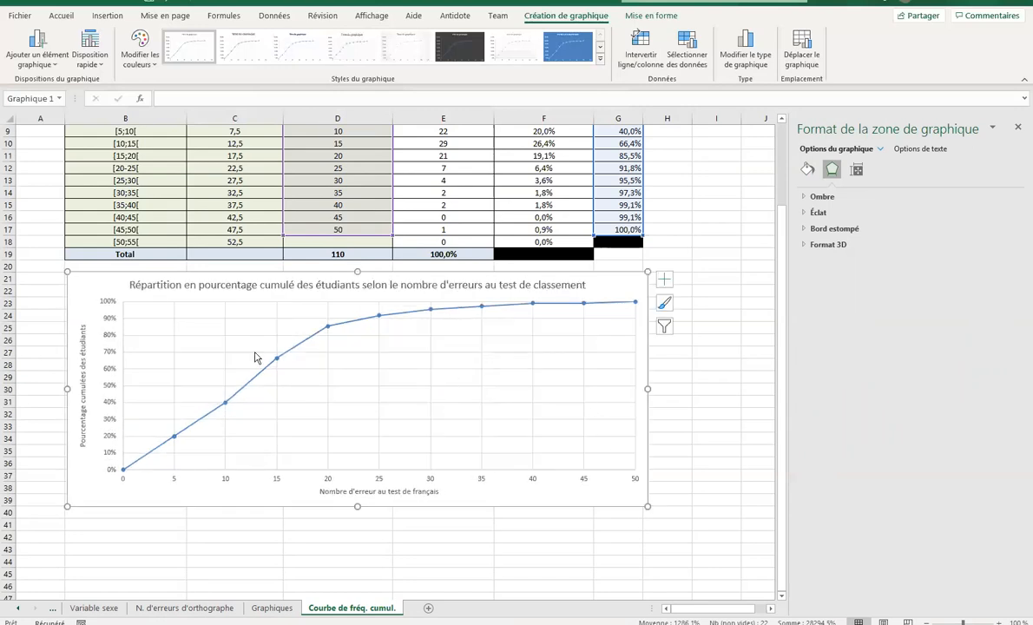
{"action": "left_click_drag", "start_coordinate": [92, 284], "coordinate": [89, 285]}
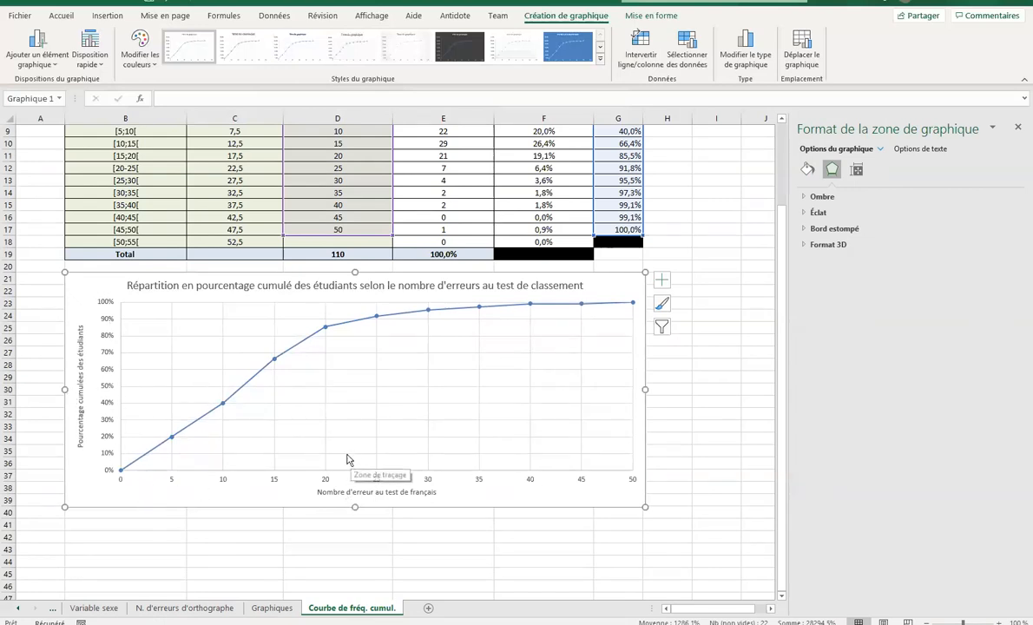
Shift the chart title slightly to the right so it is centred above the plot area
{"action": "left_click", "coordinate": [260, 286]}
{"action": "left_click", "coordinate": [402, 277]}
{"action": "left_click", "coordinate": [404, 301]}
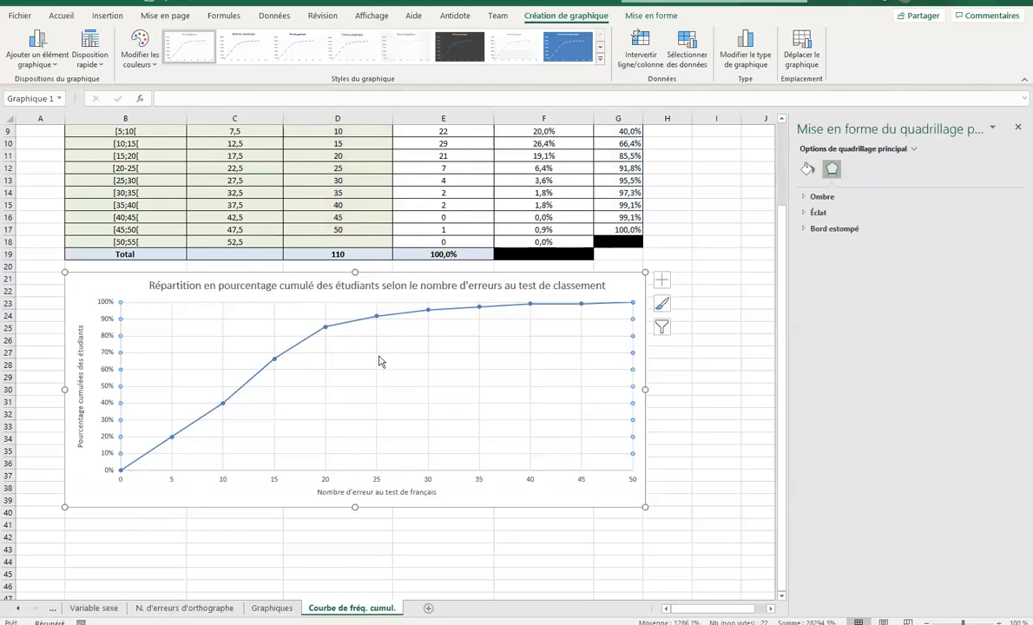